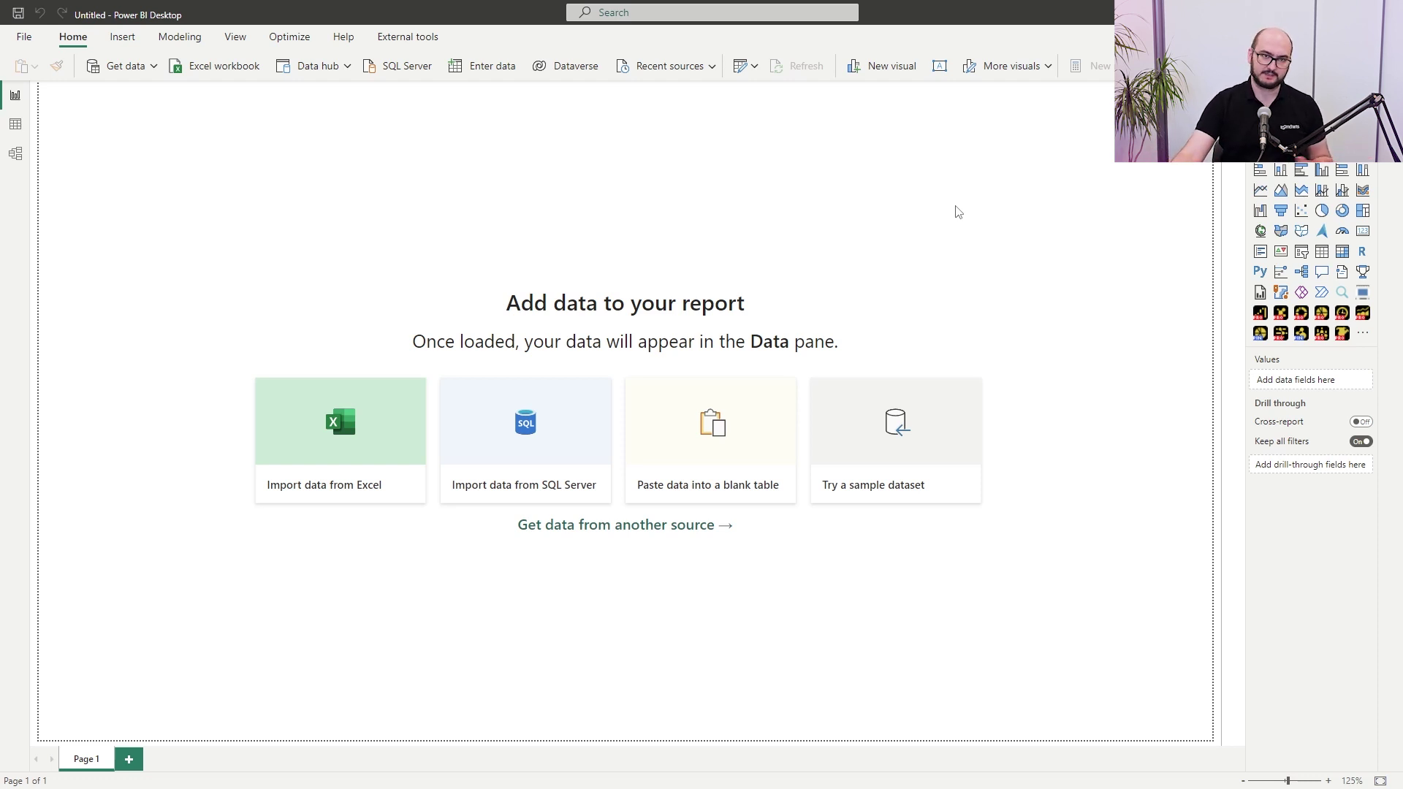
Step: Load the arr_details and client_owner tables from the arr_dataset.xlsx web link
{"action": "left_click", "coordinate": [153, 69]}
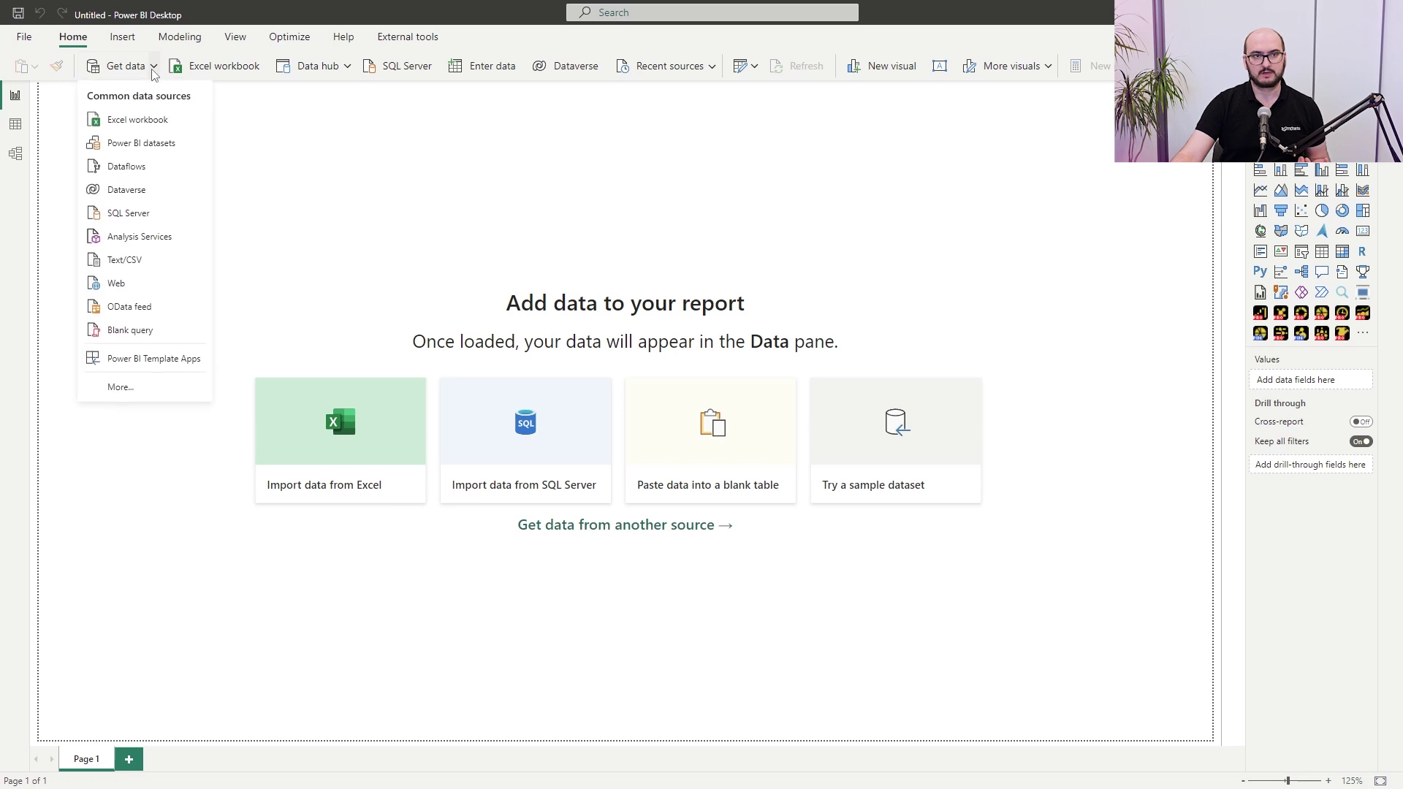
{"action": "left_click", "coordinate": [152, 290]}
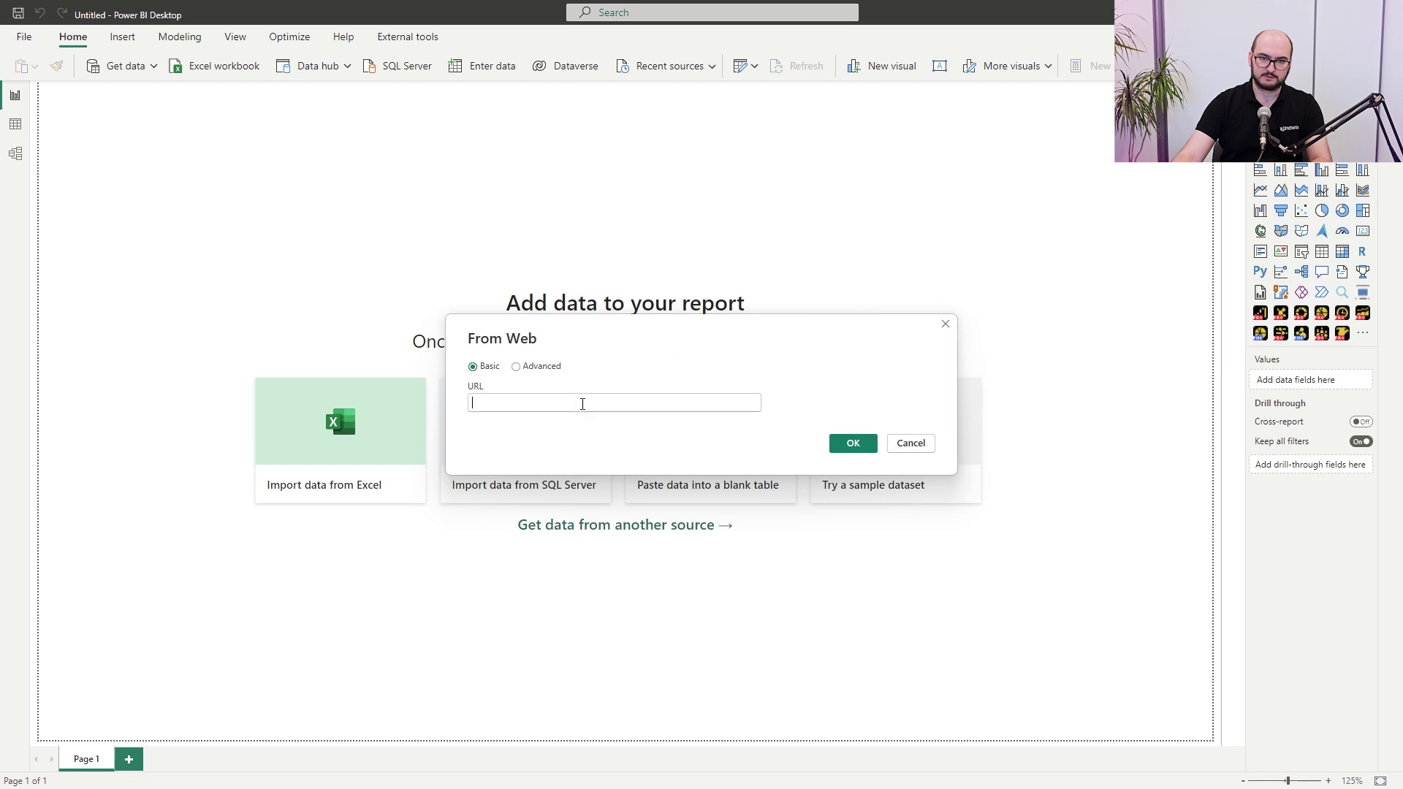
{"action": "key", "text": "ctrl+v"}
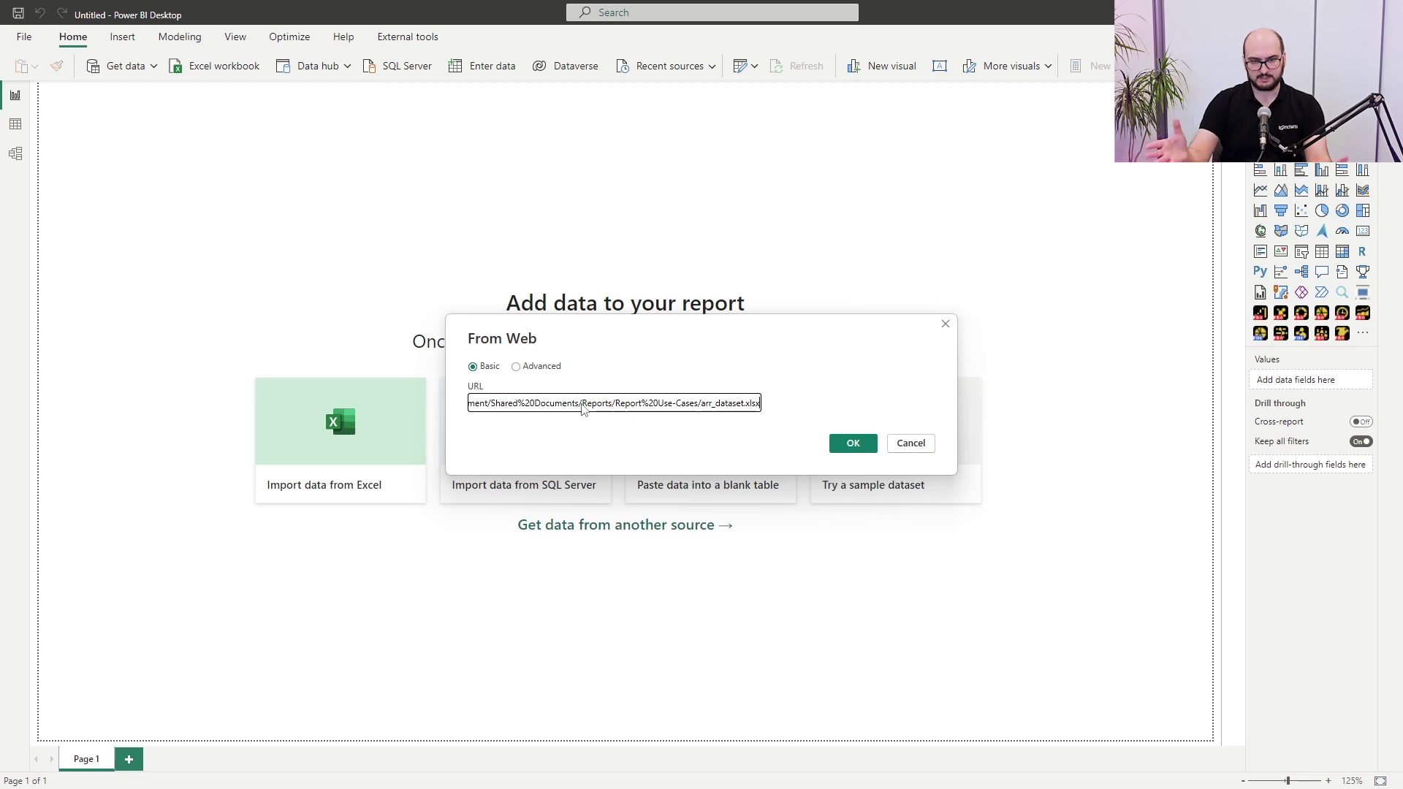
{"action": "left_click", "coordinate": [861, 450]}
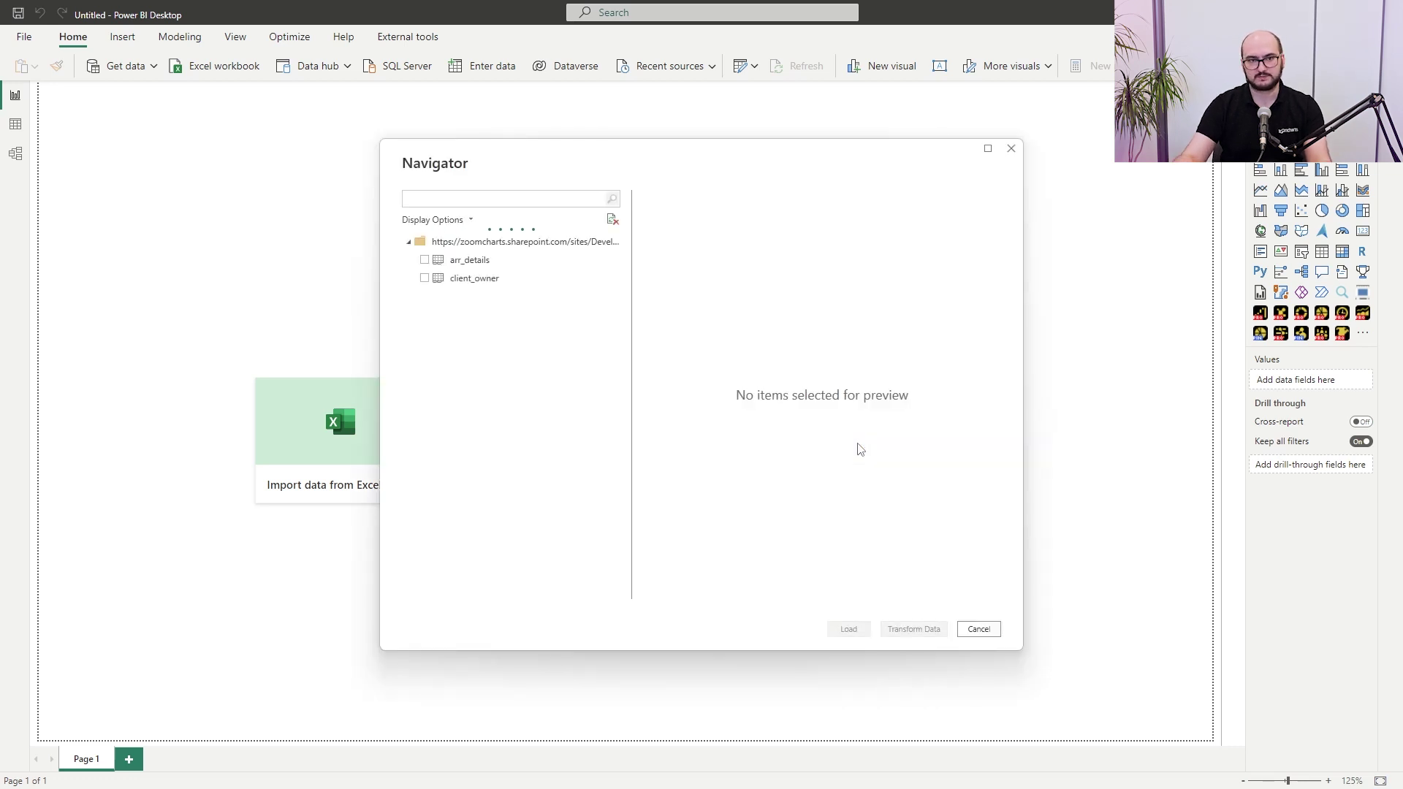
{"action": "left_click", "coordinate": [425, 260]}
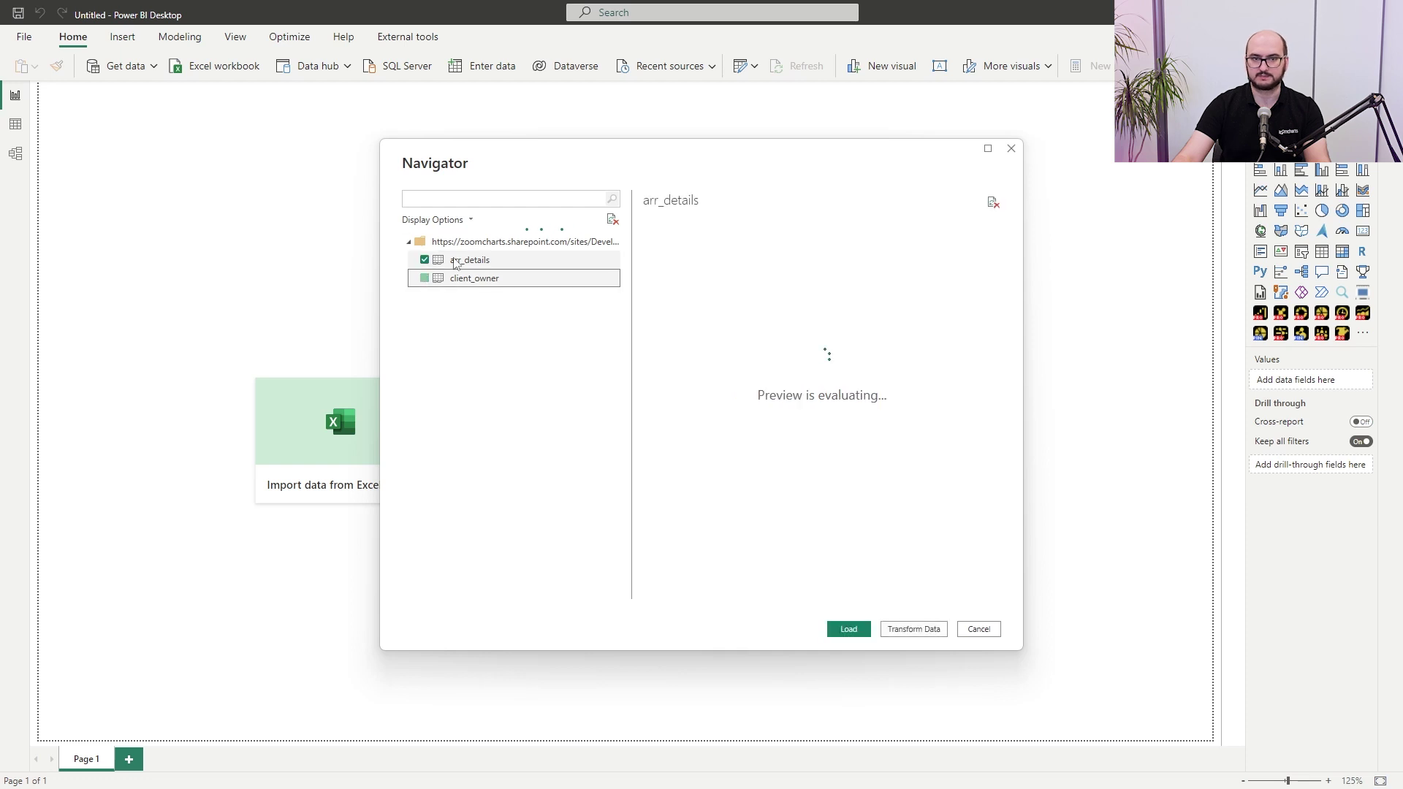
{"action": "left_click", "coordinate": [425, 278]}
{"action": "left_click", "coordinate": [849, 630]}
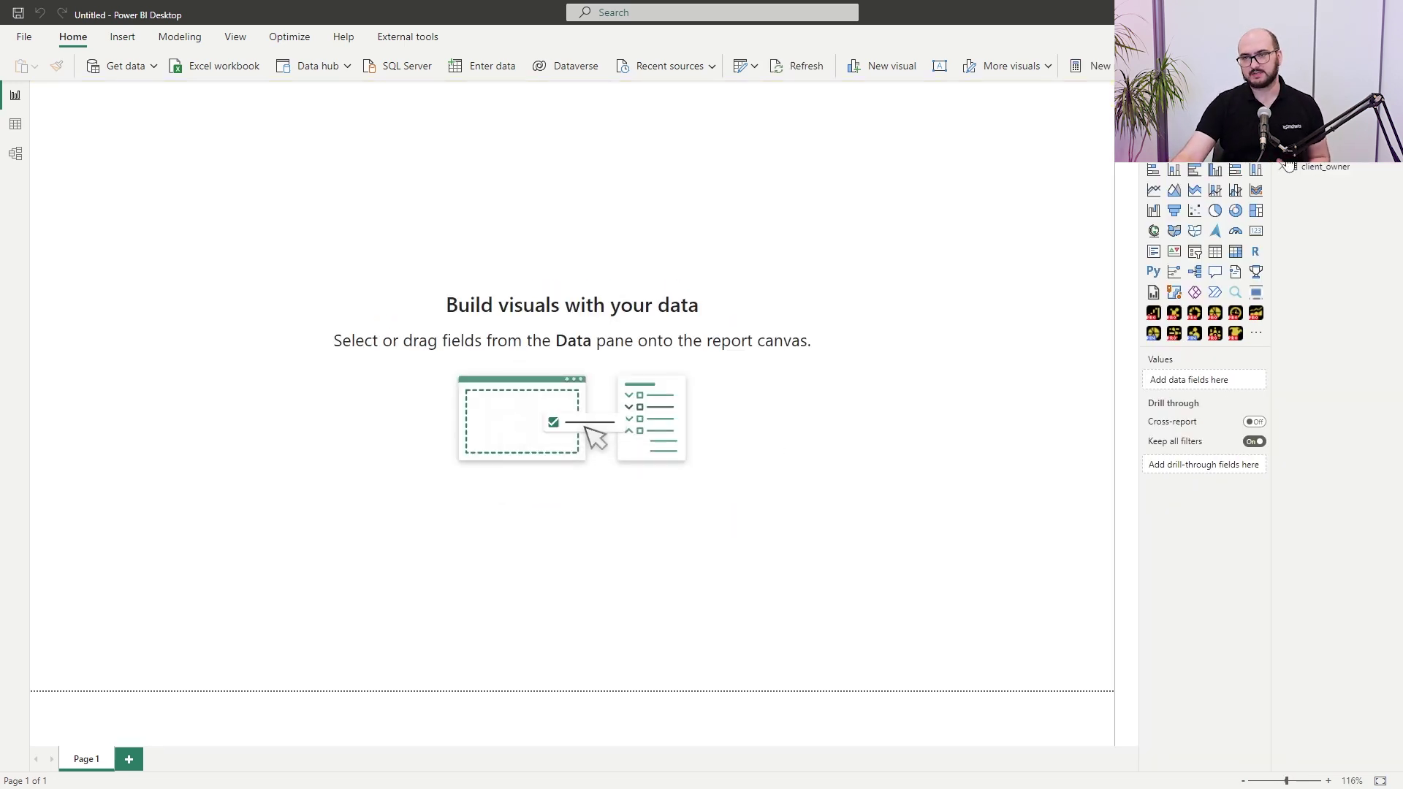
Step: Create the measure Delta ARR = SUM(arr_details[delta]) * 12 in the arr_details table
{"action": "scroll", "coordinate": [1328, 192], "scroll_direction": "up", "scroll_amount": 2}
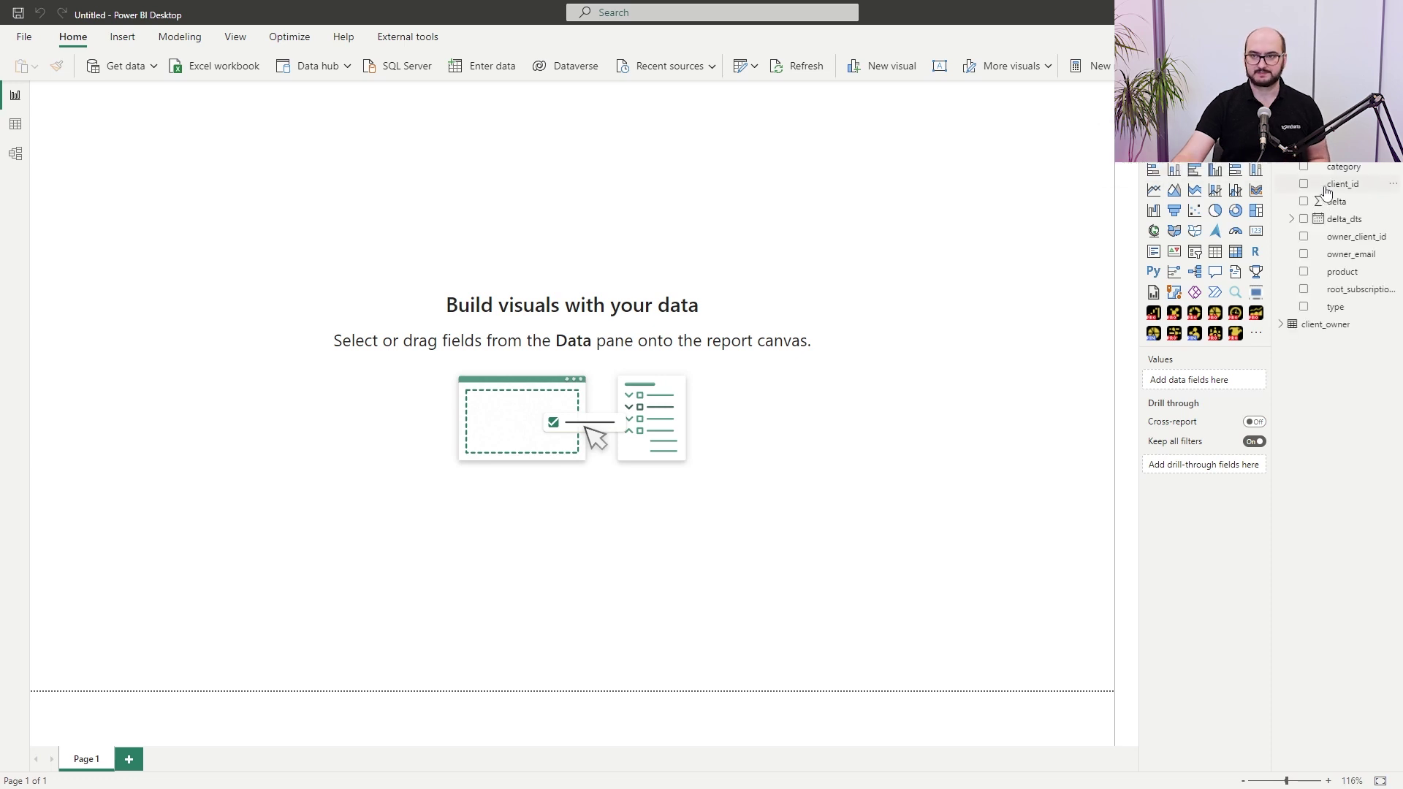
{"action": "right_click", "coordinate": [1341, 236]}
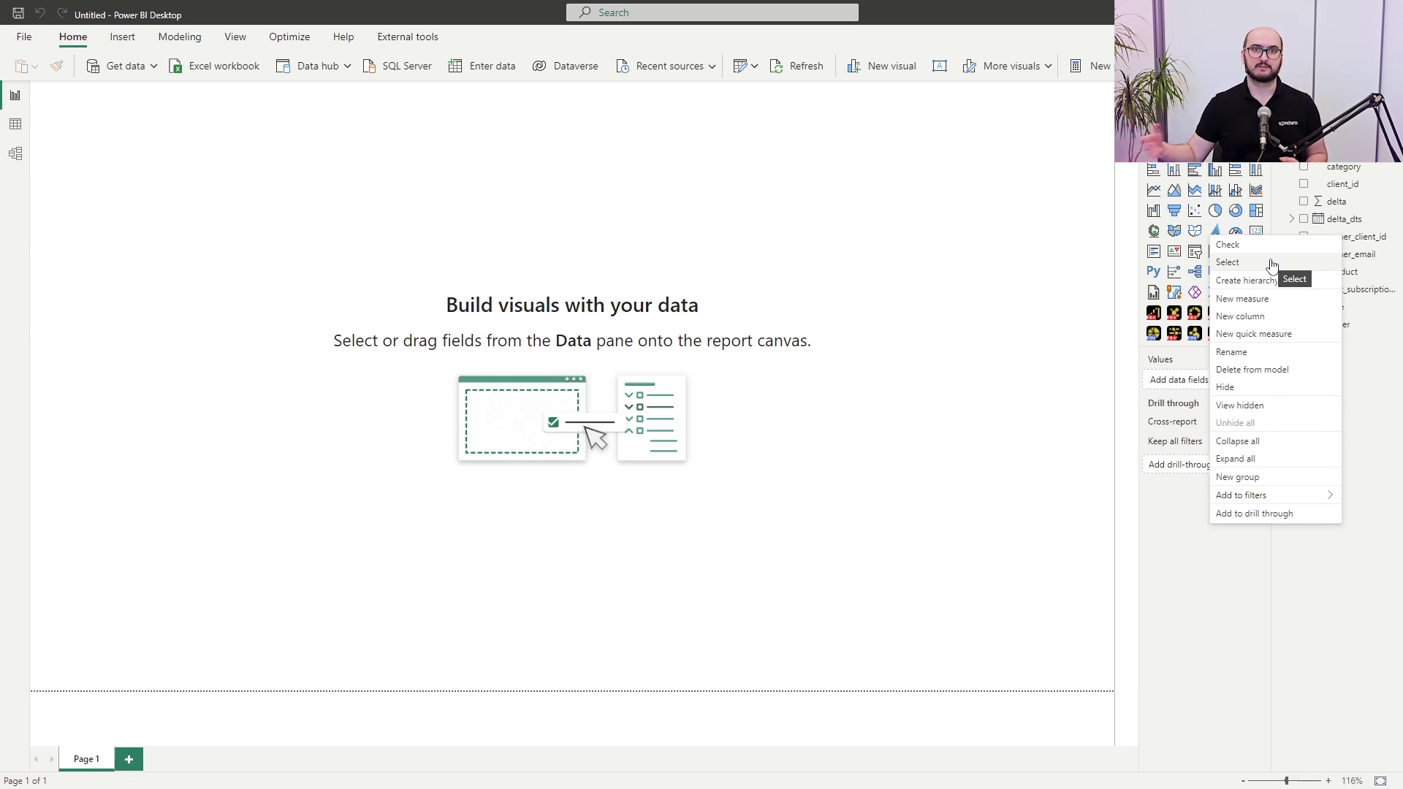
{"action": "left_click", "coordinate": [1300, 299]}
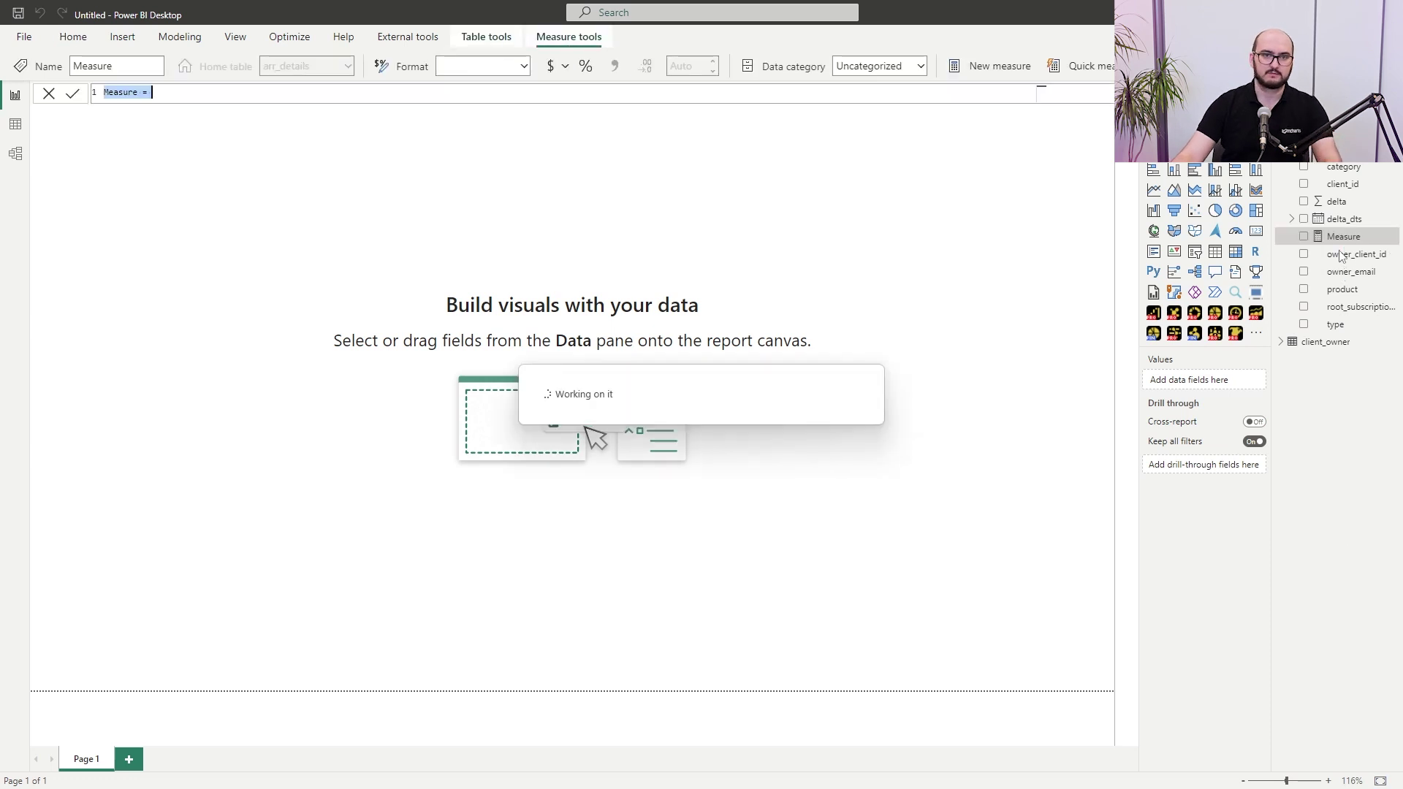
{"action": "type", "text": "De"}
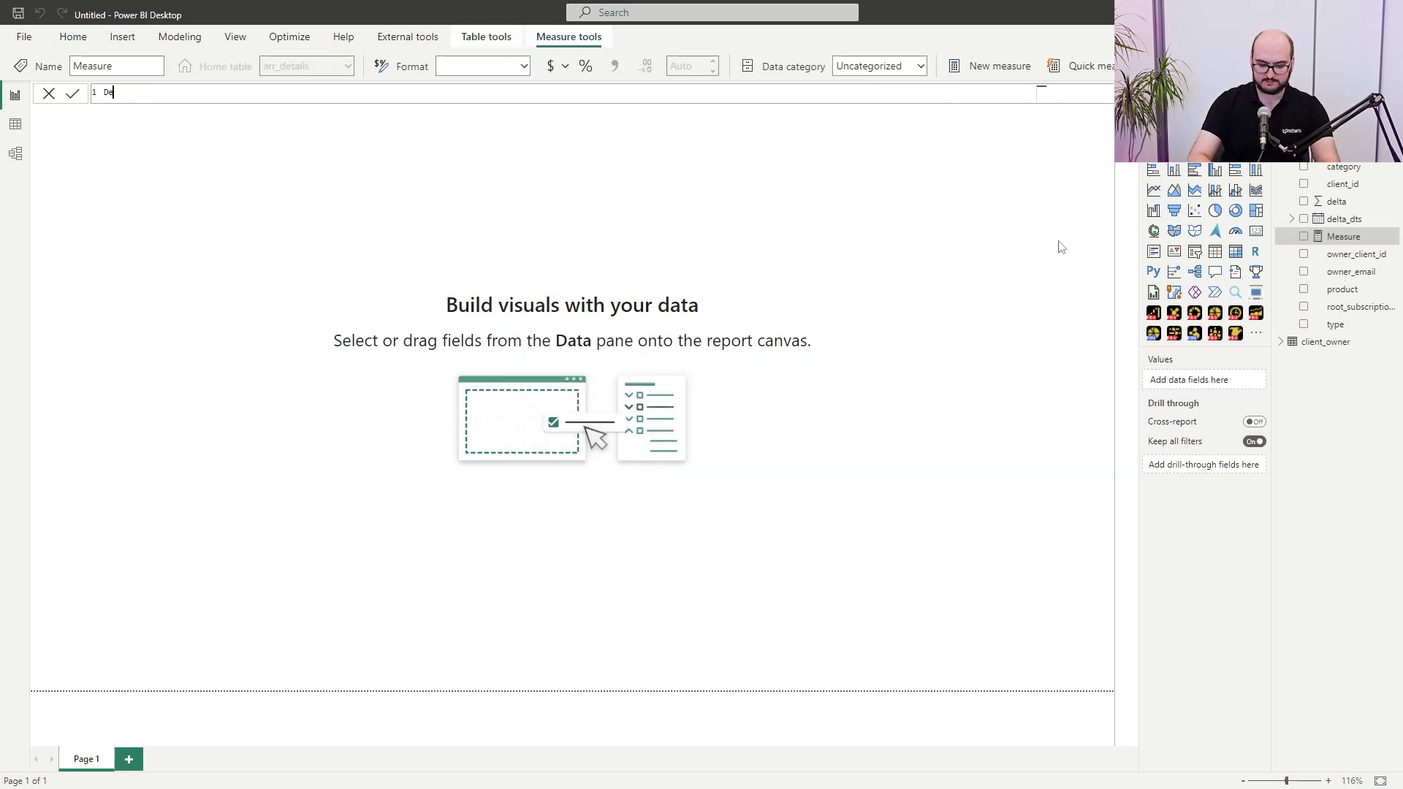
{"action": "type", "text": "lta ARR = SUM(arr_deltails[d"}
{"action": "key", "text": "Tab"}
{"action": "type", "text": ") * 1"}
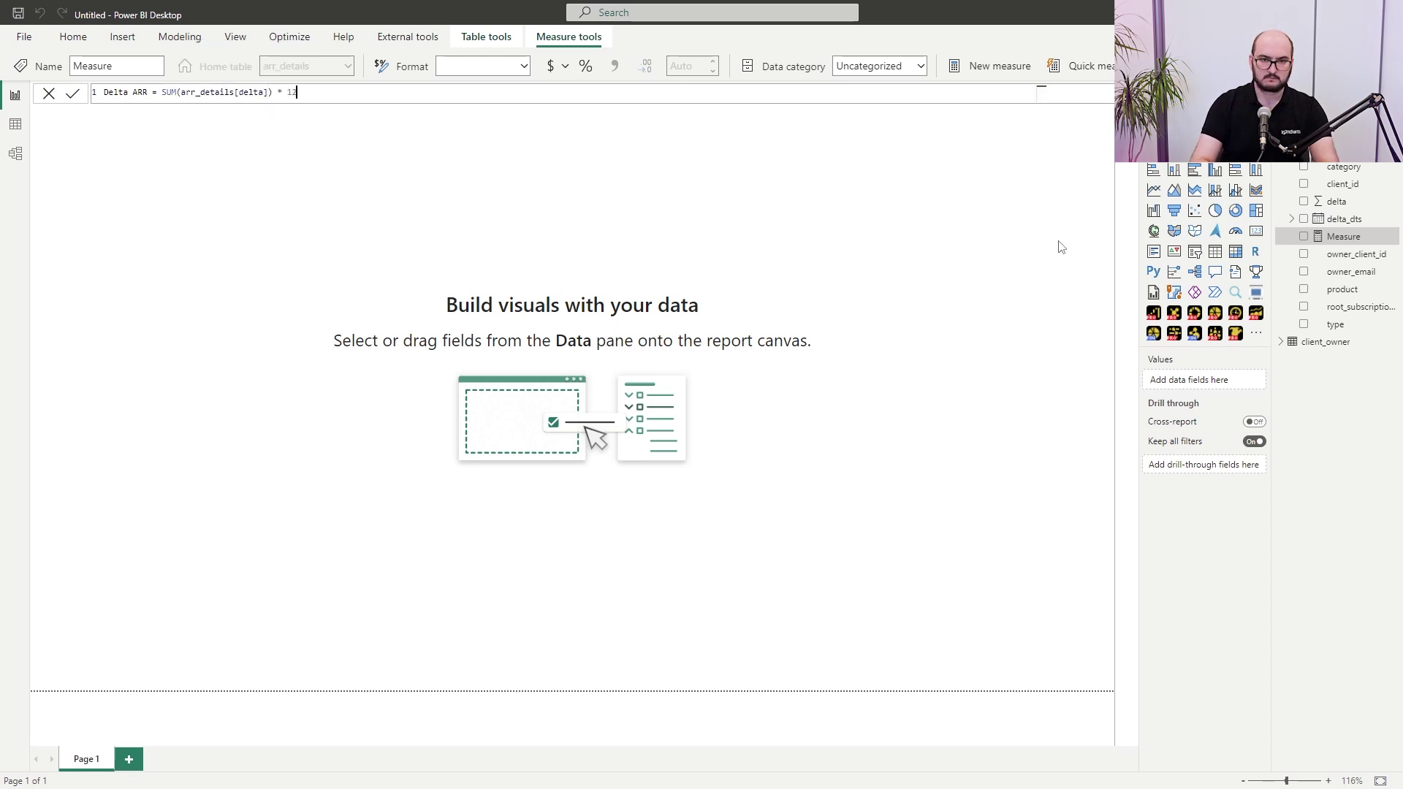
{"action": "type", "text": "2"}
{"action": "key", "text": "Return"}
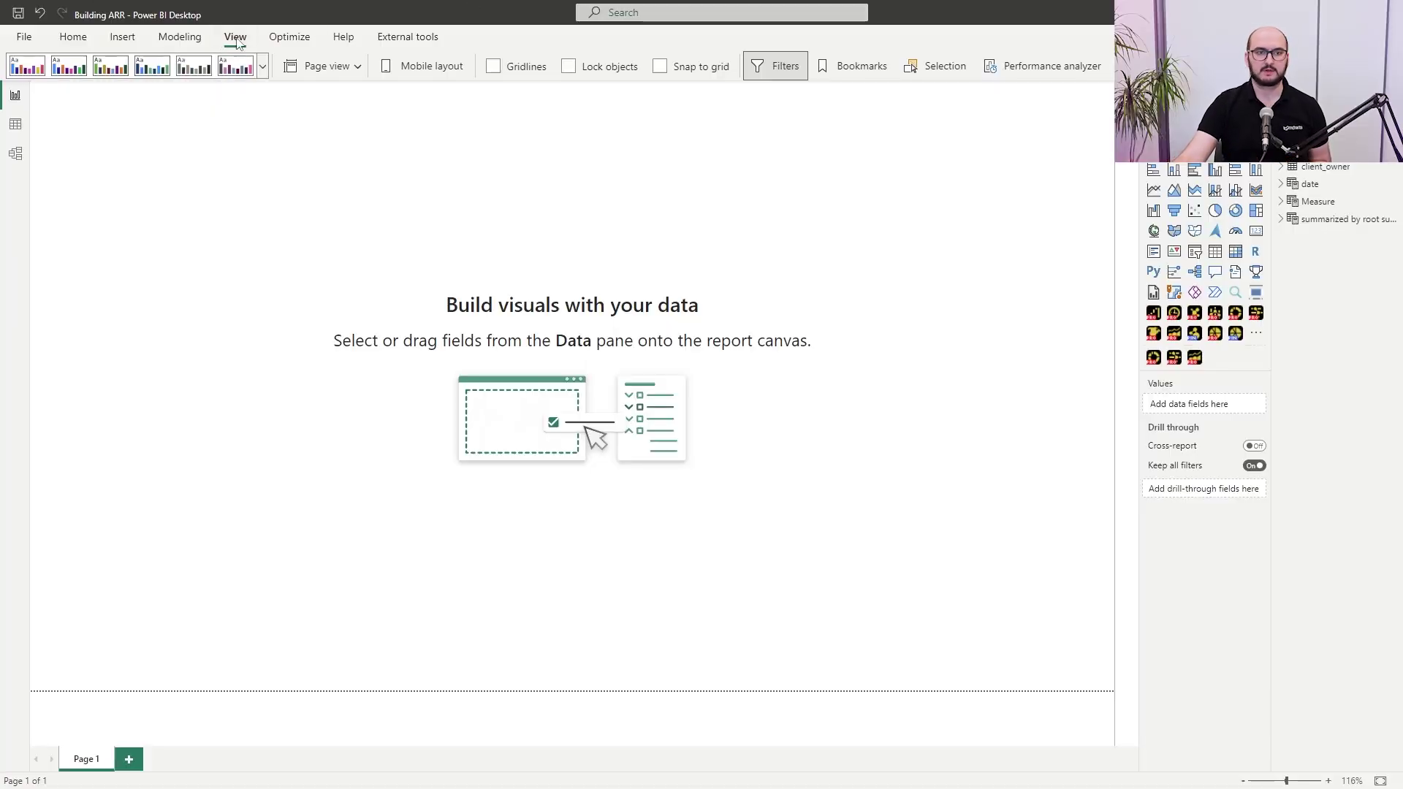
Step: Browse for and apply the ARR Report Key.json theme file
{"action": "left_click", "coordinate": [263, 70]}
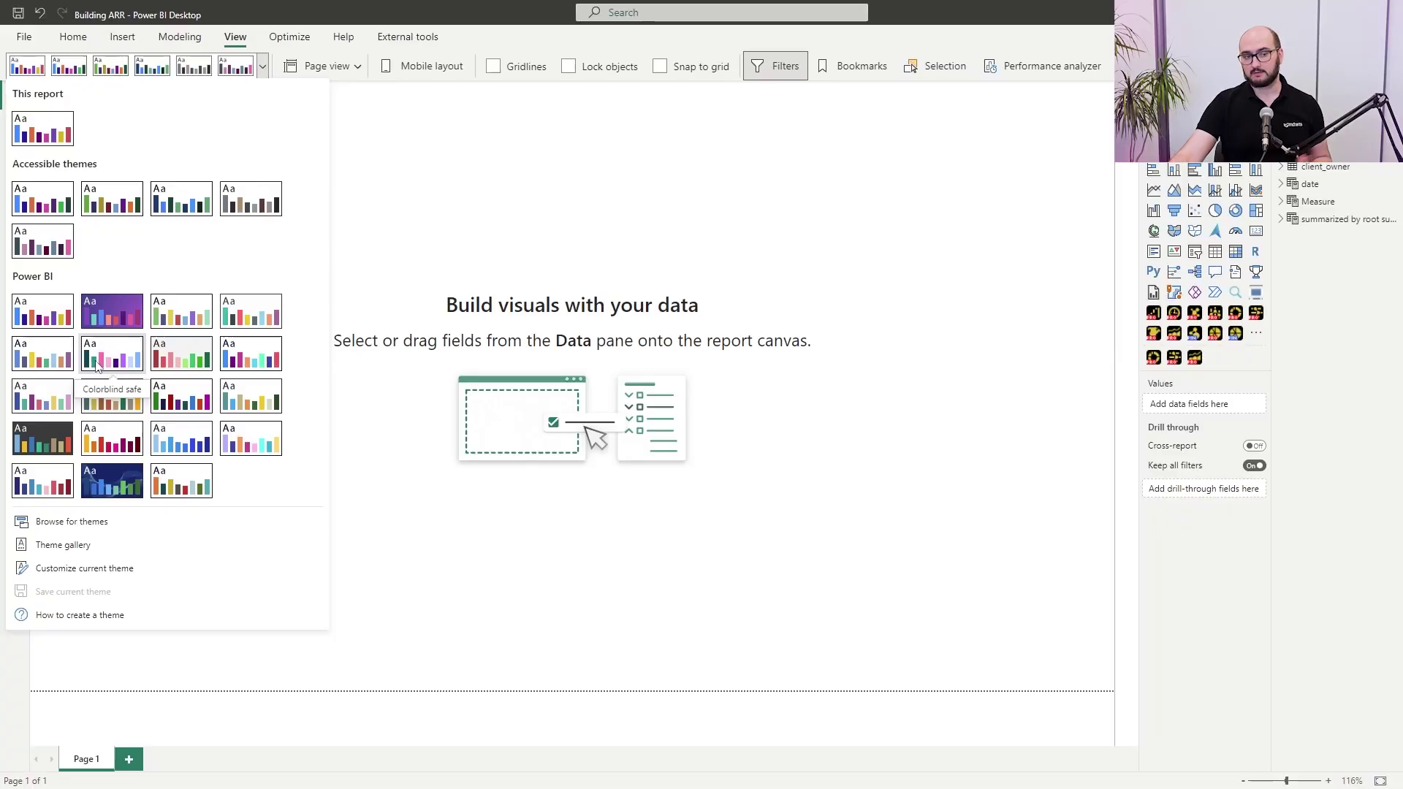
{"action": "left_click", "coordinate": [619, 542]}
{"action": "scroll", "coordinate": [300, 228], "scroll_direction": "down", "scroll_amount": 2}
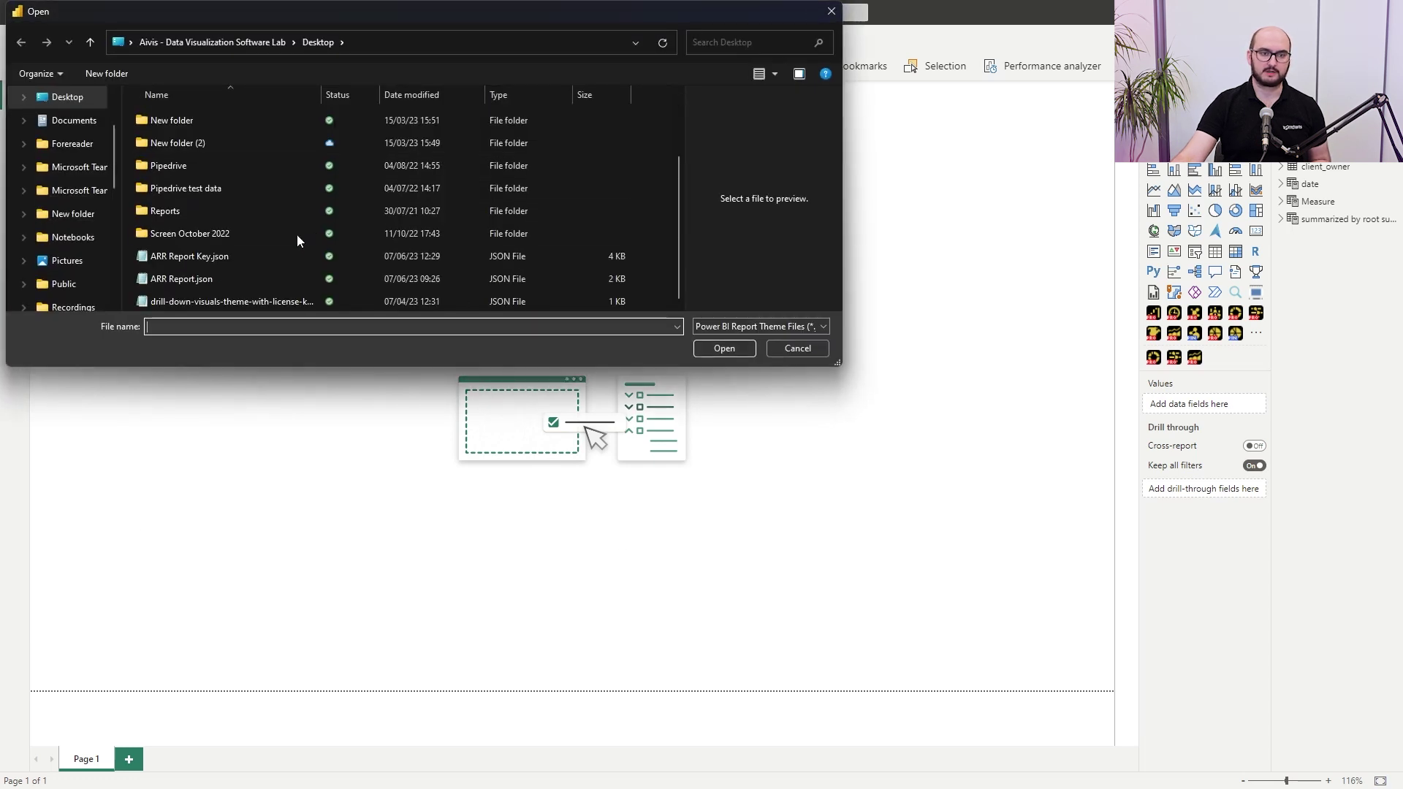
{"action": "left_click", "coordinate": [217, 261]}
{"action": "double_click", "coordinate": [216, 261]}
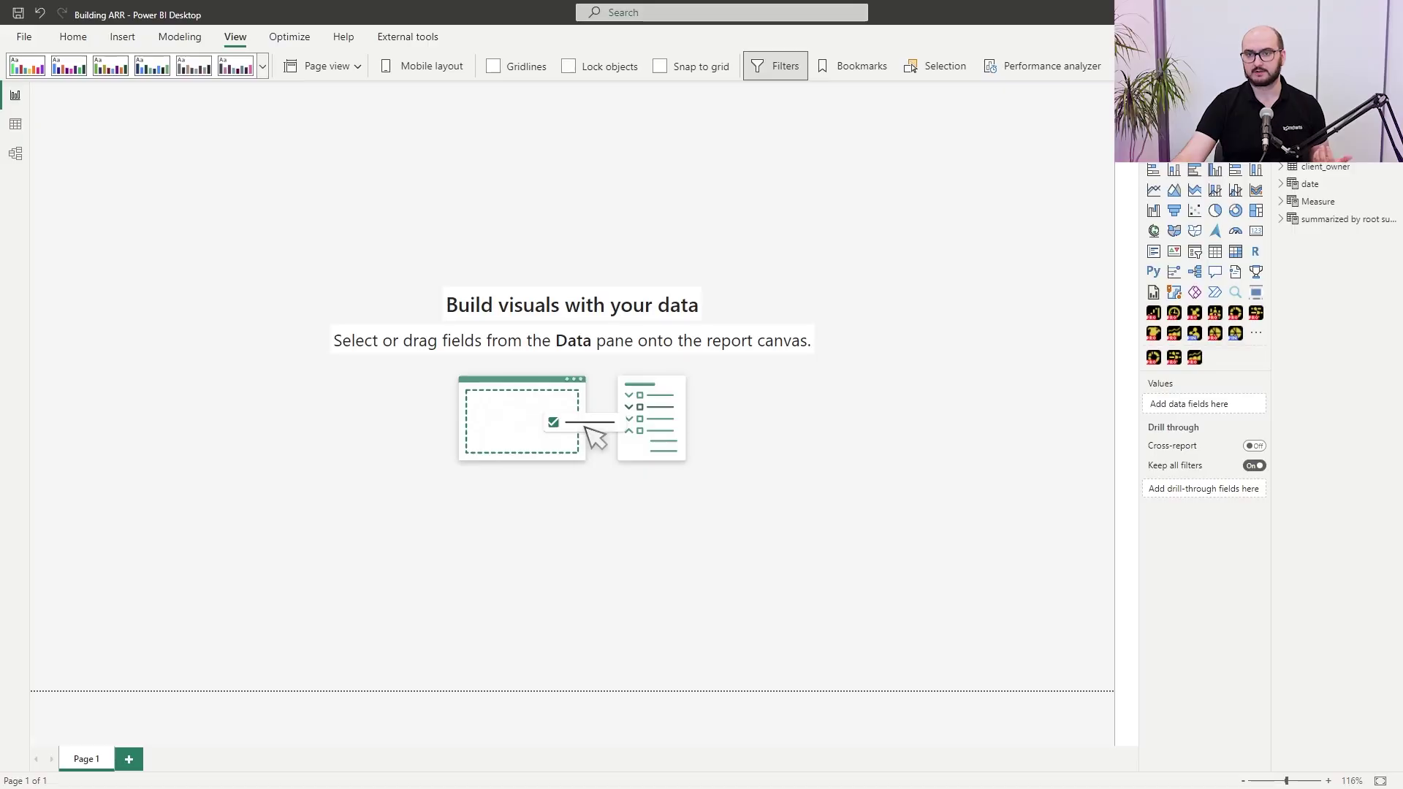
Step: Set the page canvas to a custom 1920 × 1080 size
{"action": "left_click", "coordinate": [1198, 150]}
{"action": "left_click", "coordinate": [1187, 234]}
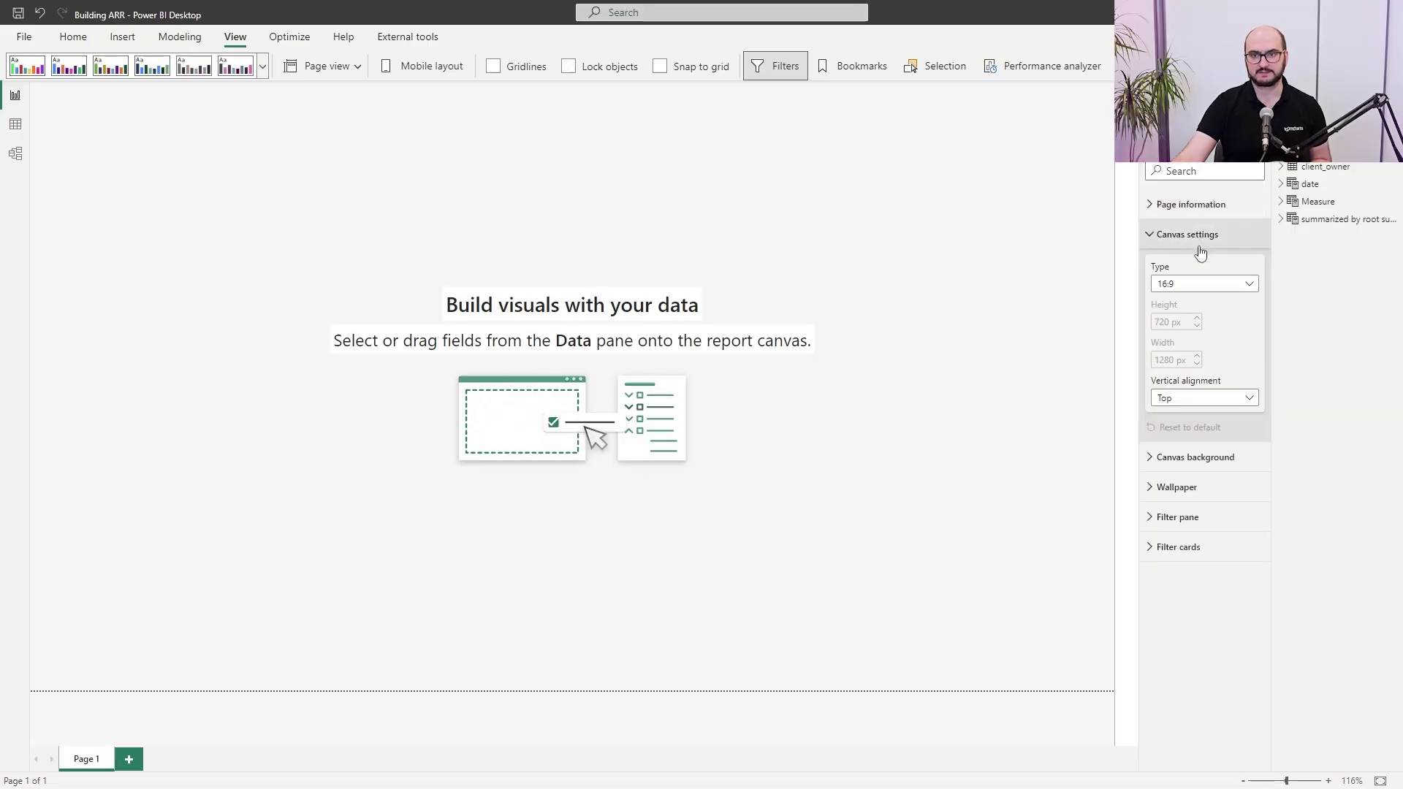
{"action": "left_click", "coordinate": [1191, 284]}
{"action": "left_click", "coordinate": [1165, 374]}
{"action": "double_click", "coordinate": [1166, 360]}
{"action": "type", "text": "19"}
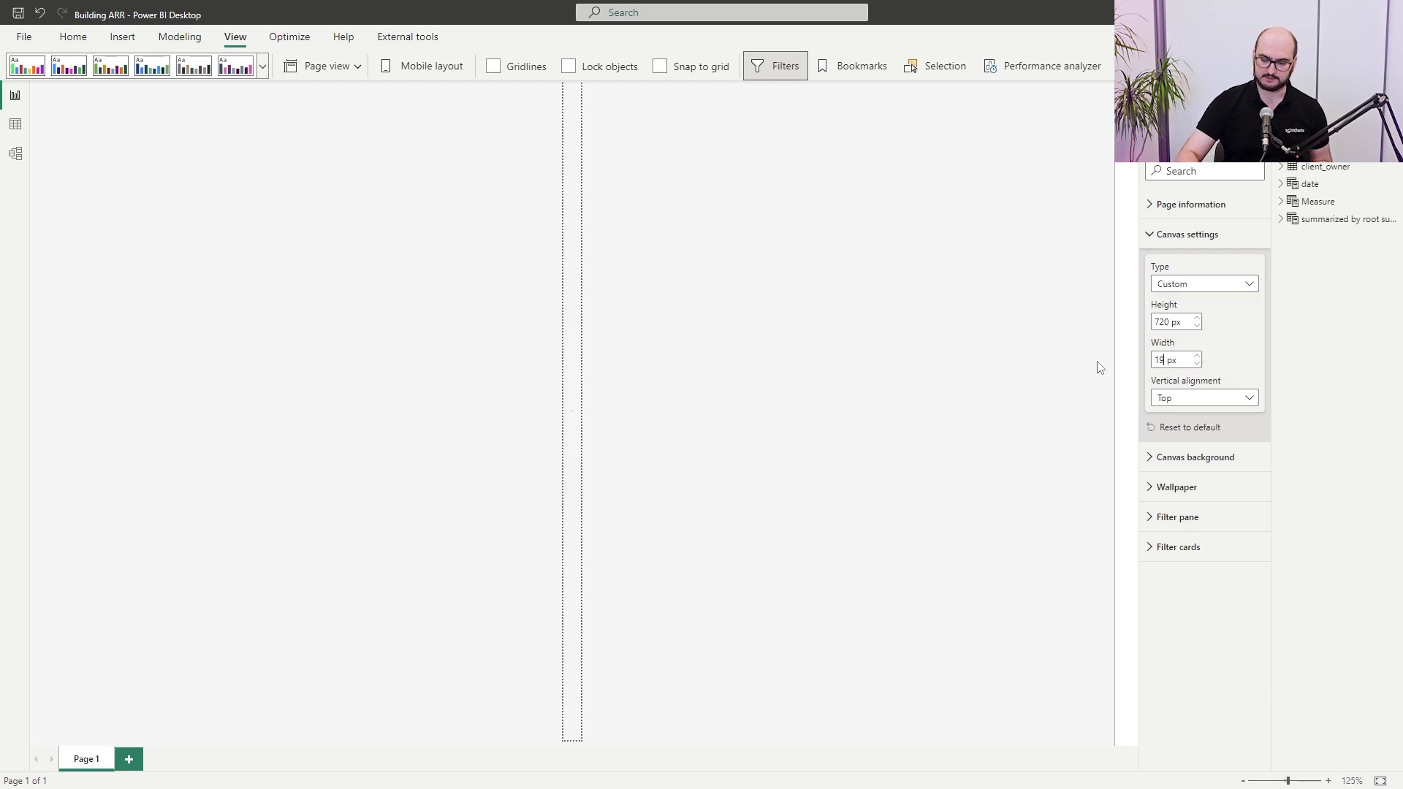
{"action": "type", "text": "20"}
{"action": "double_click", "coordinate": [1169, 322]}
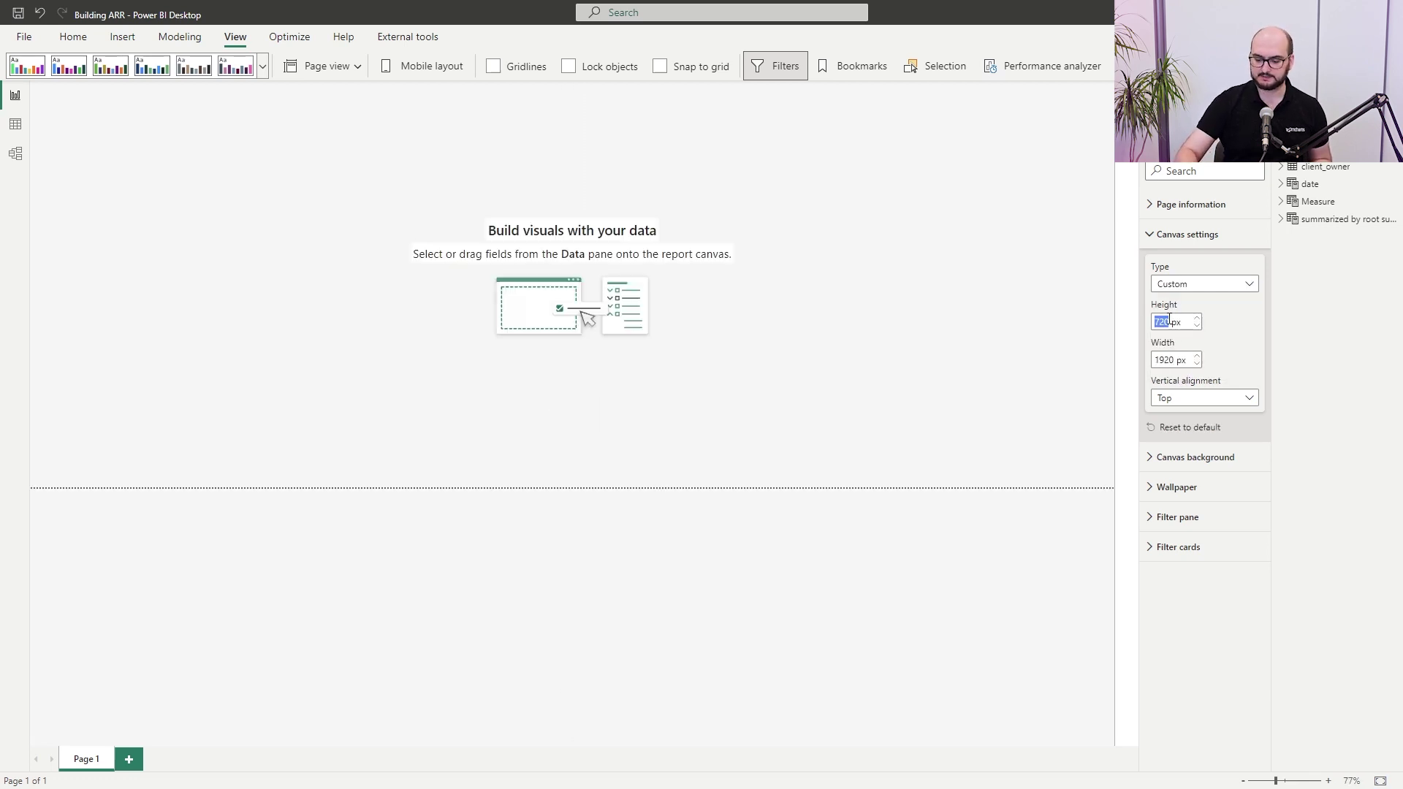
{"action": "type", "text": "1080"}
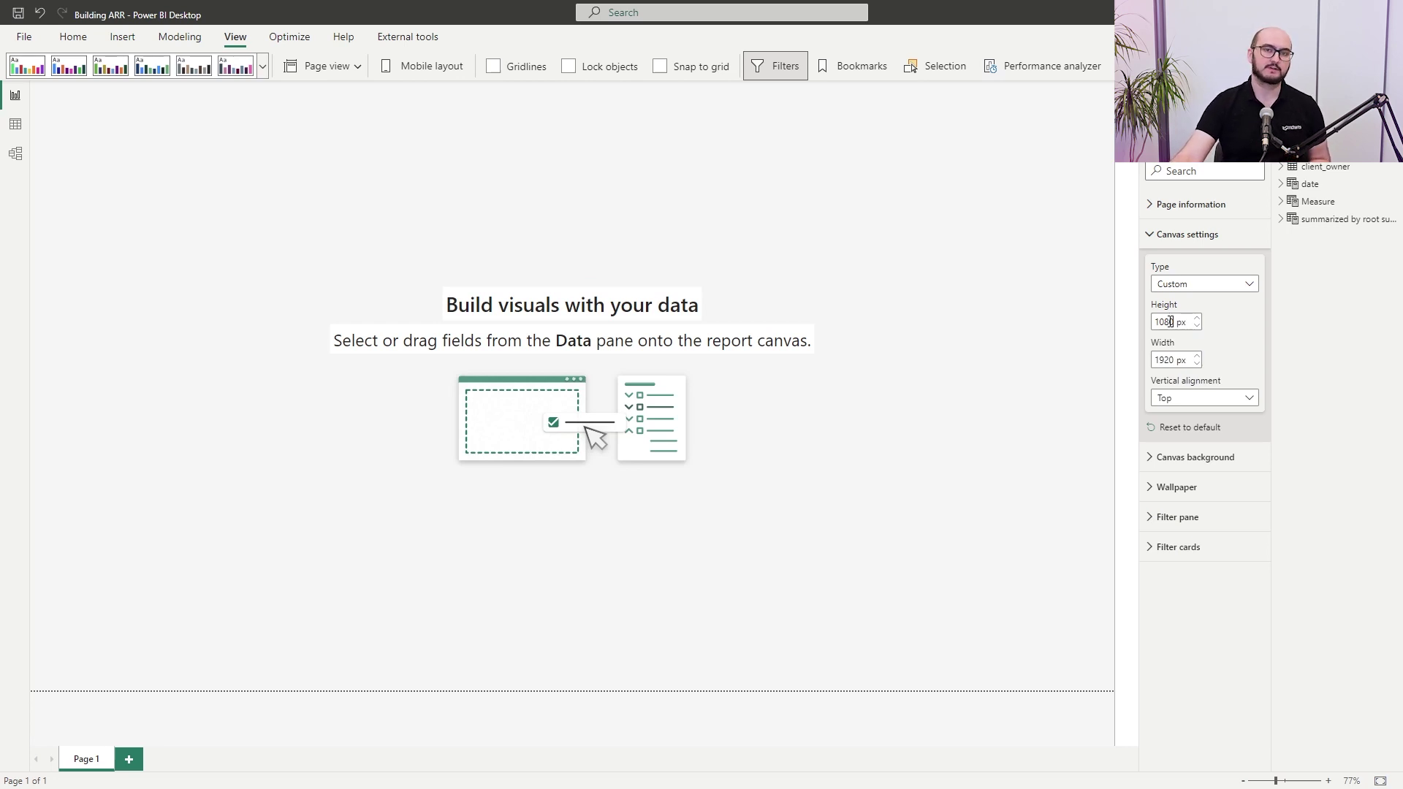
Step: Use ARR v4 – bg.png as the canvas background at 0% transparency
{"action": "left_click", "coordinate": [1198, 458]}
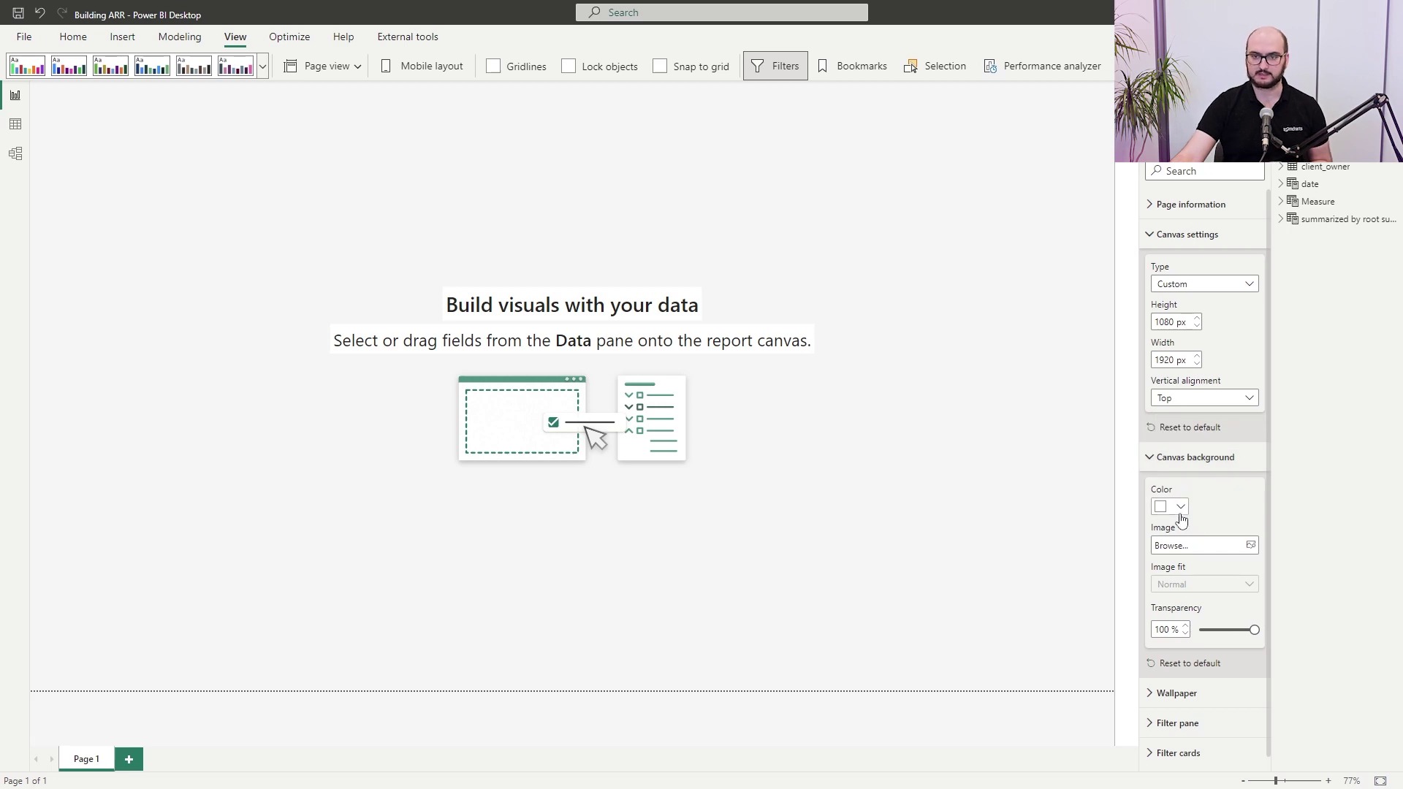
{"action": "left_click", "coordinate": [1191, 548]}
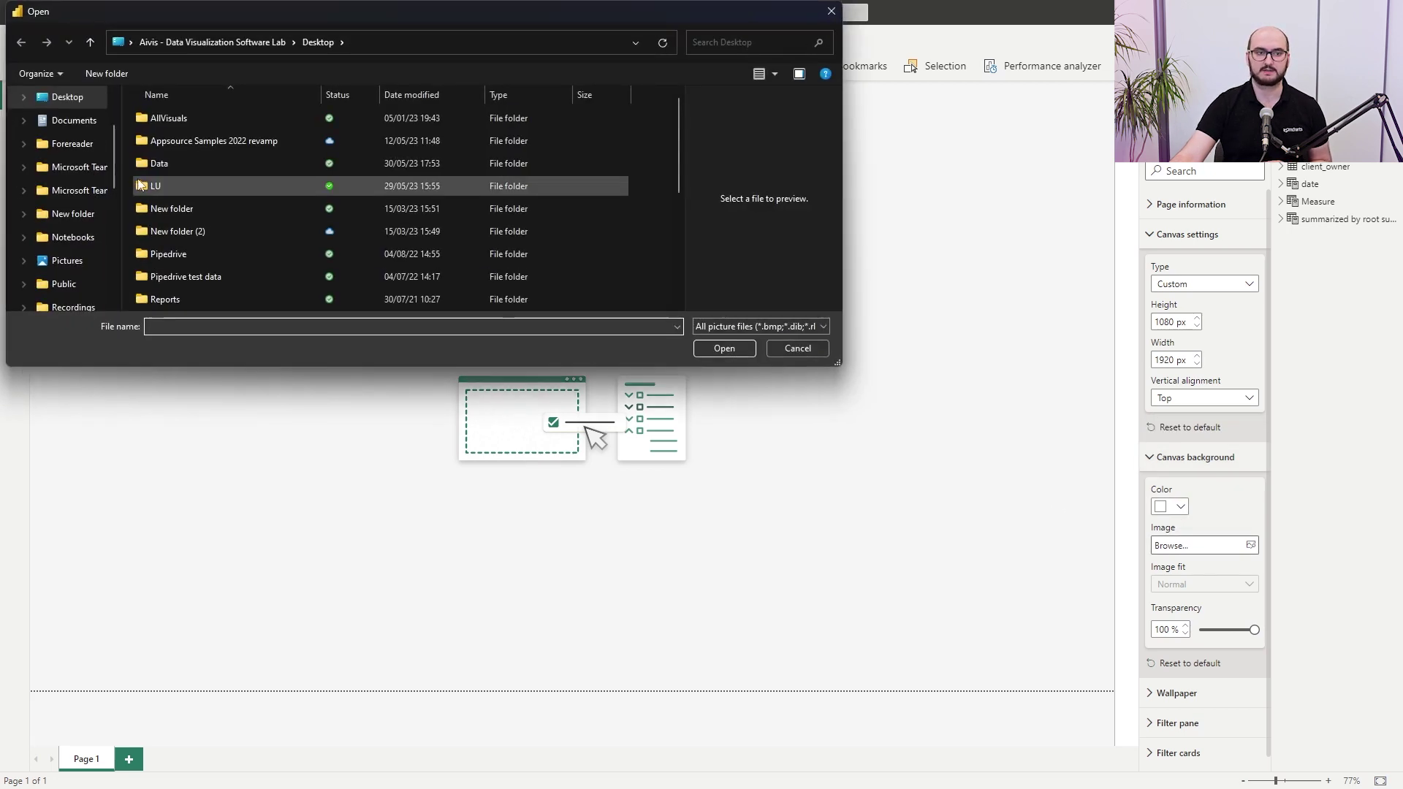
{"action": "scroll", "coordinate": [183, 211], "scroll_direction": "up", "scroll_amount": 5}
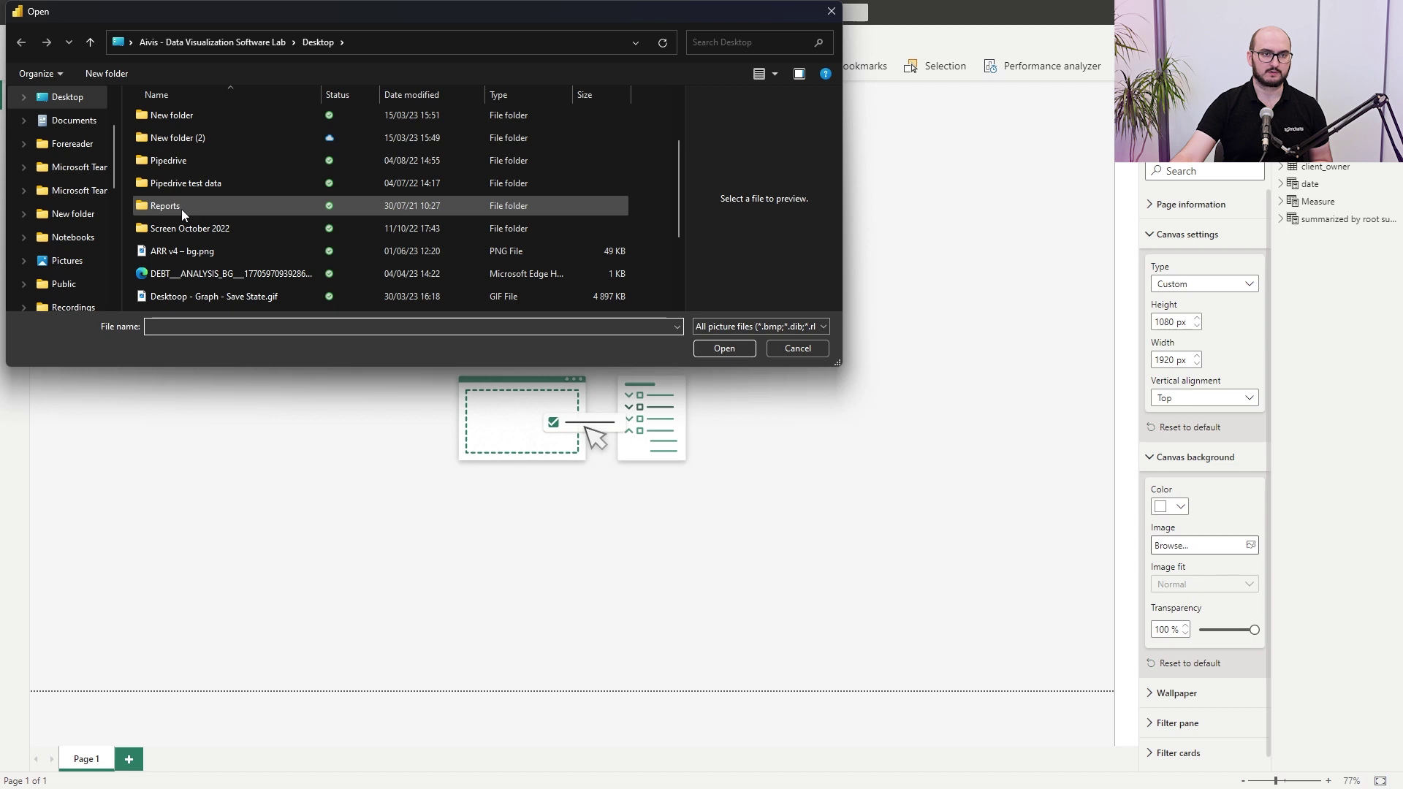
{"action": "double_click", "coordinate": [188, 253]}
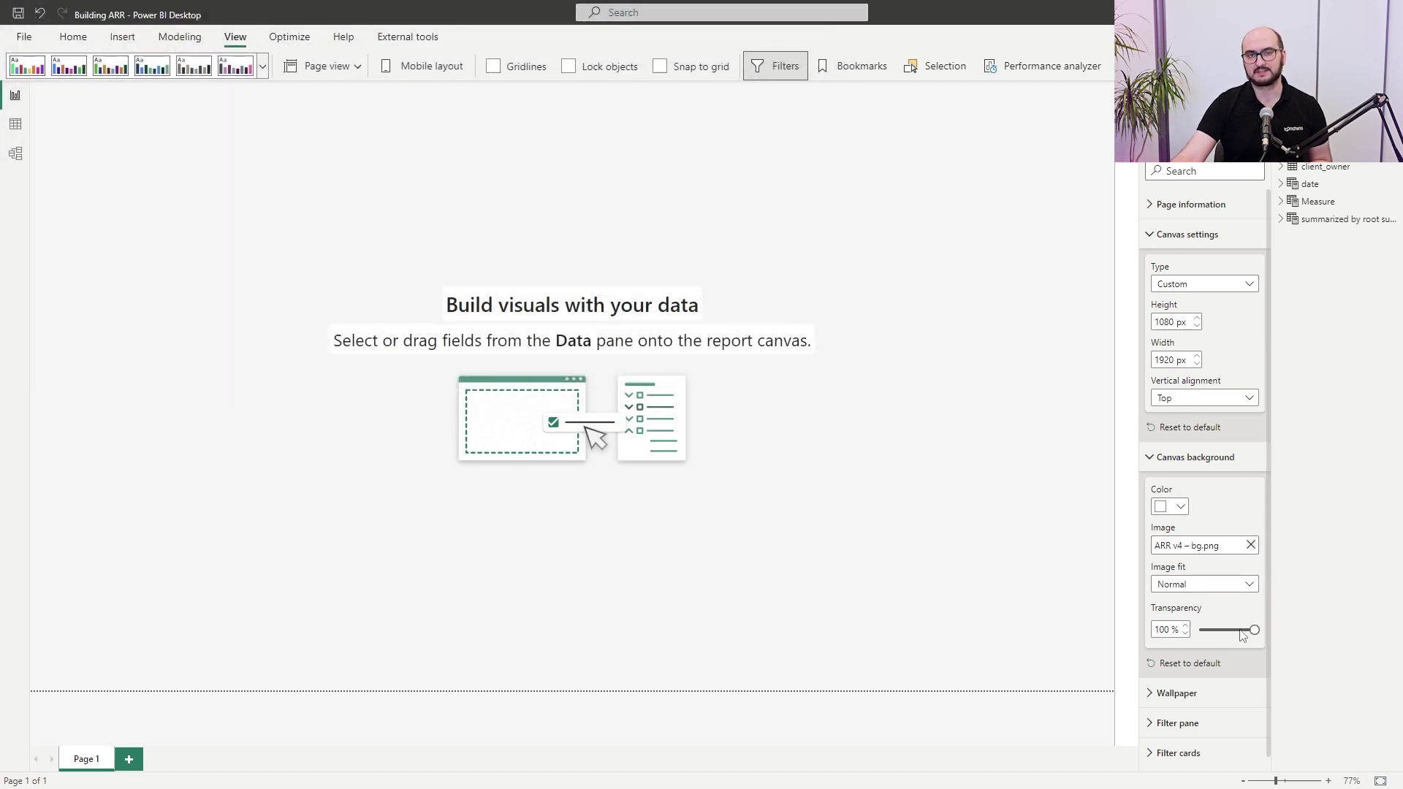
{"action": "left_click_drag", "start_coordinate": [1254, 630], "coordinate": [1166, 630]}
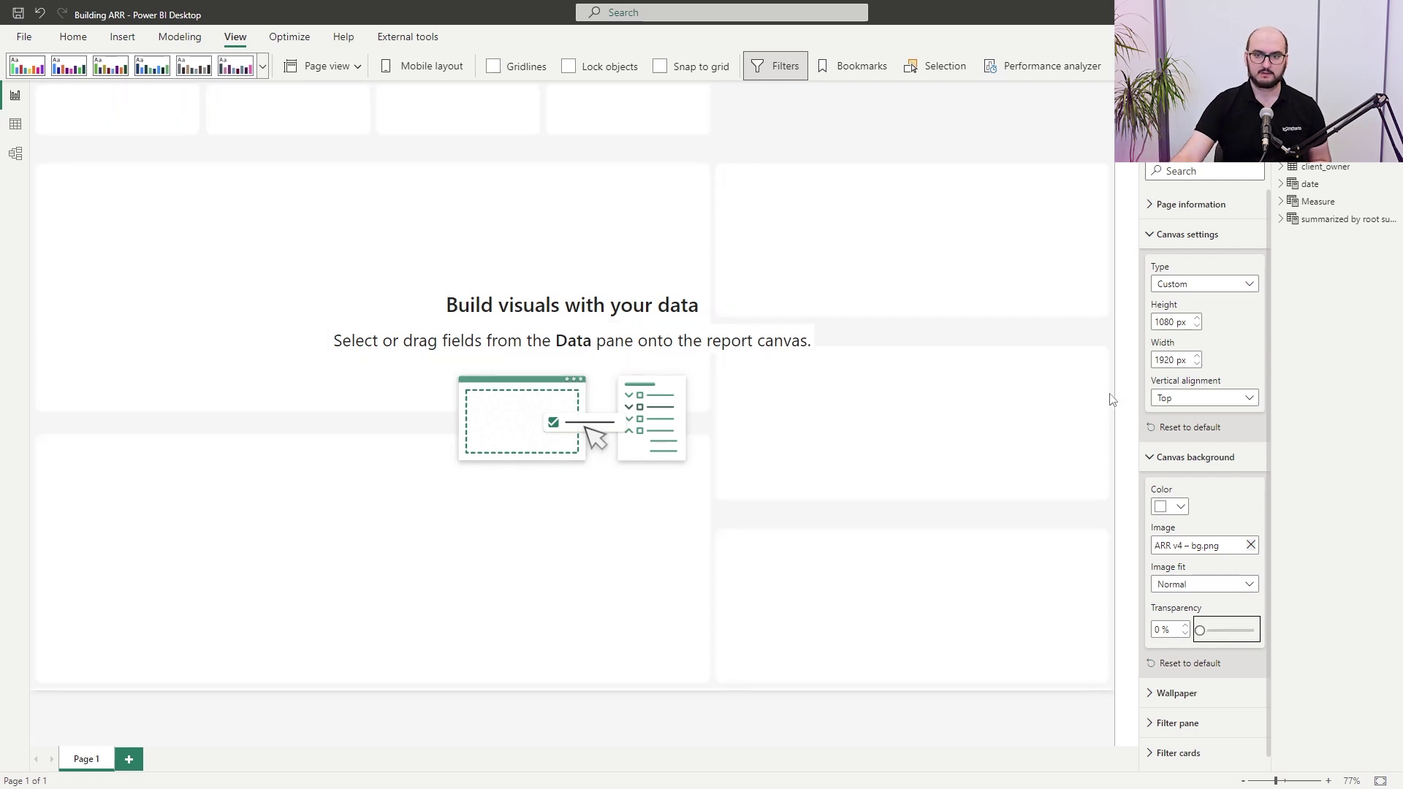
{"action": "left_click", "coordinate": [930, 141]}
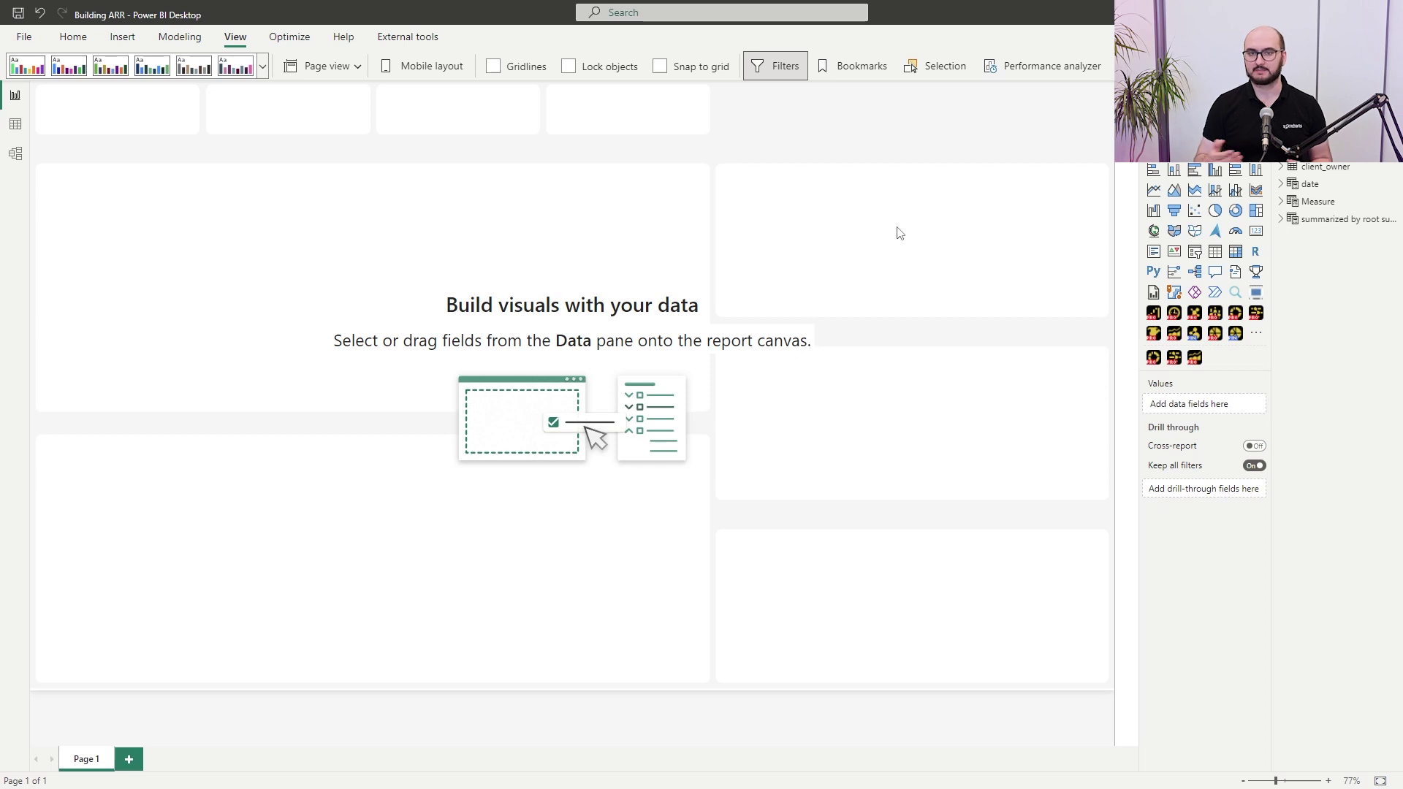
Step: Add a card at the page's top-left showing delta_arr cumulative
{"action": "left_click", "coordinate": [1256, 231]}
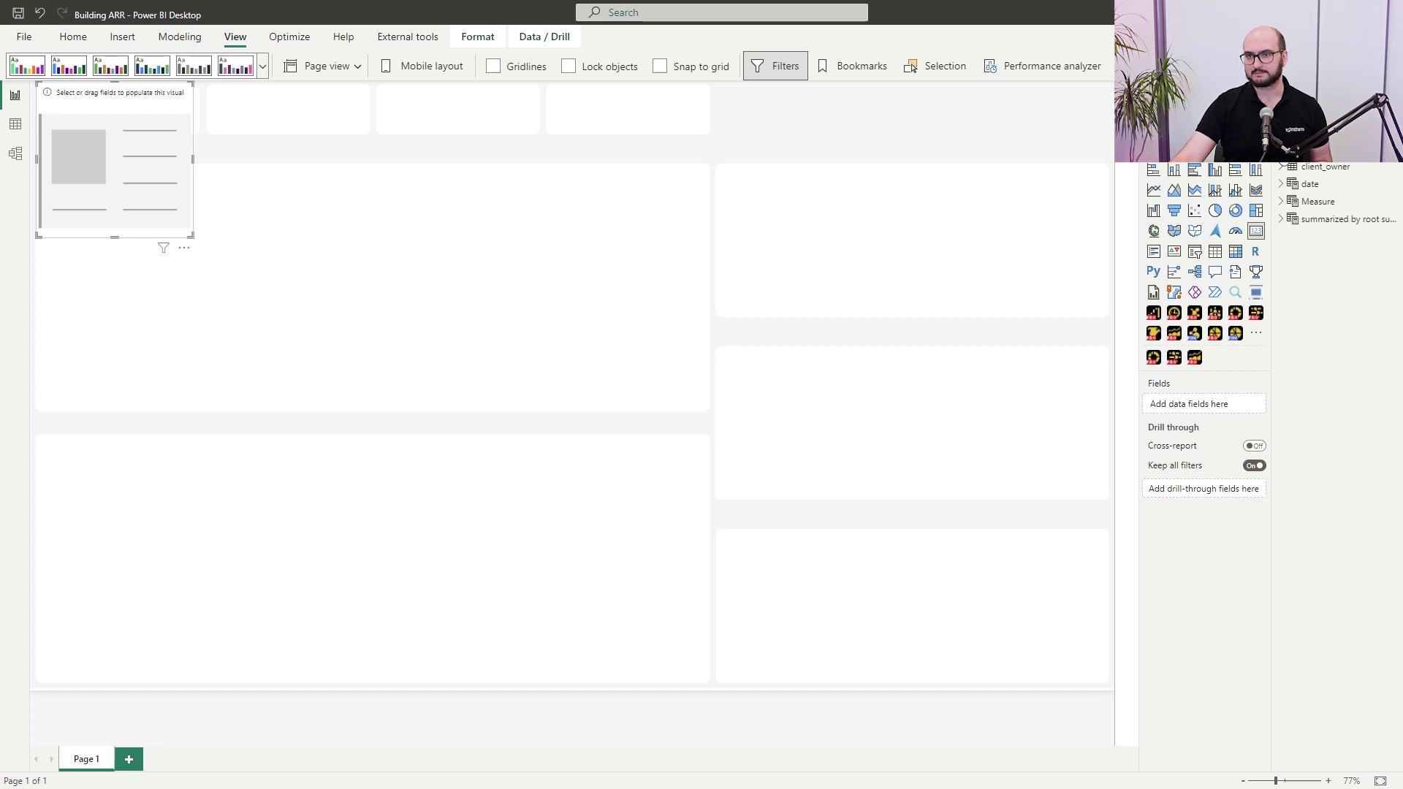
{"action": "scroll", "coordinate": [1337, 220], "scroll_direction": "up", "scroll_amount": 5}
{"action": "left_click_drag", "start_coordinate": [1348, 261], "coordinate": [1207, 411]}
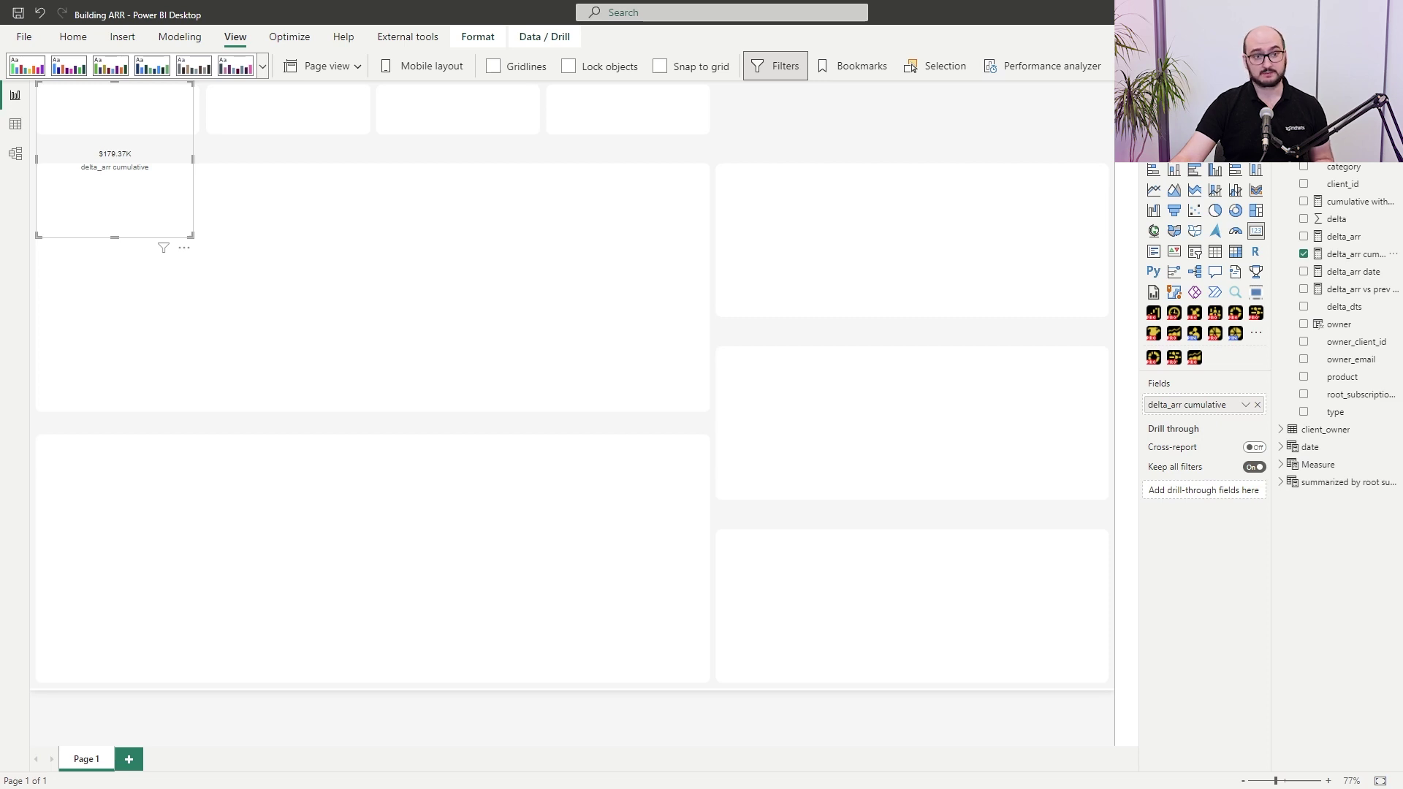
Step: Format the card's callout value as size 26, bold, colour #717171
{"action": "left_click", "coordinate": [1174, 143]}
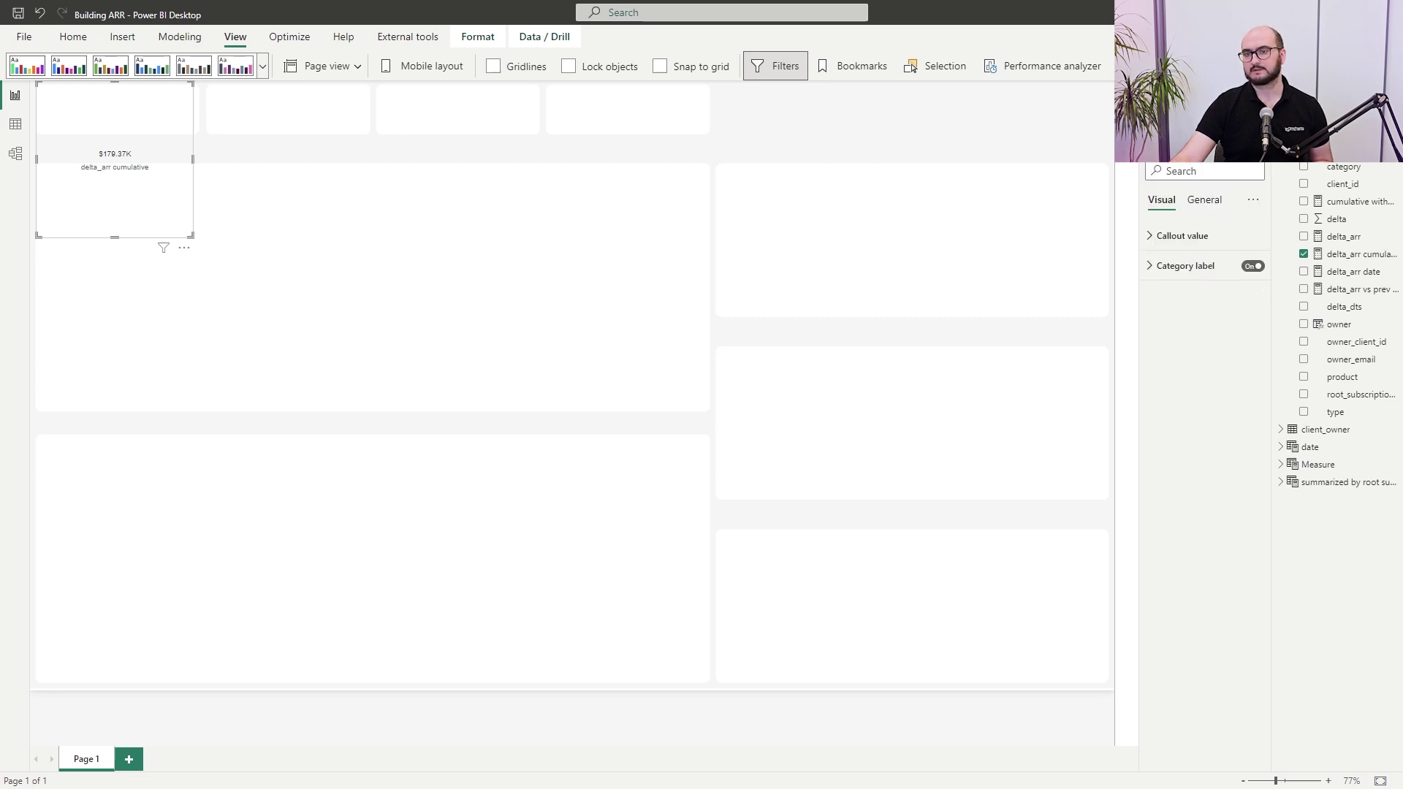
{"action": "left_click", "coordinate": [1199, 246]}
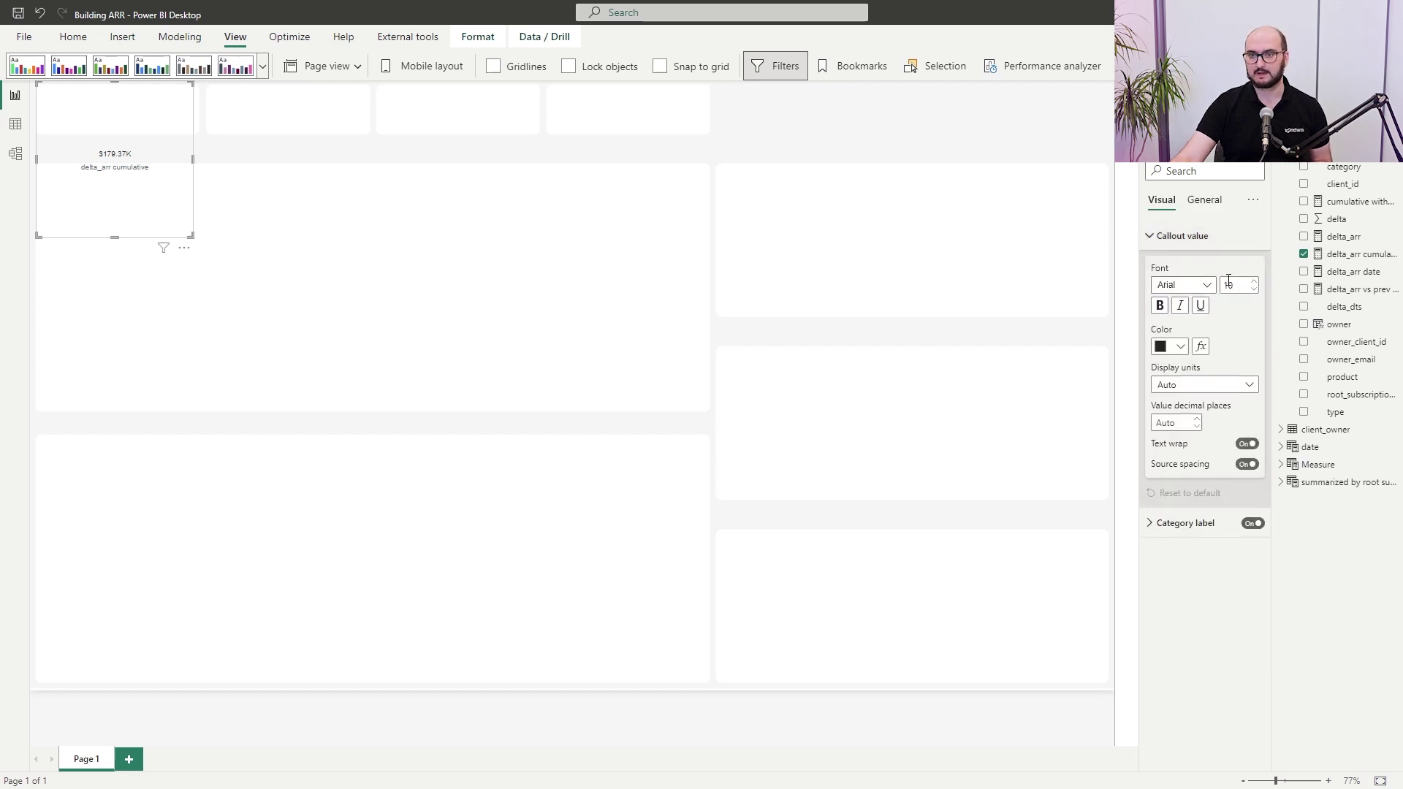
{"action": "left_click", "coordinate": [1233, 285]}
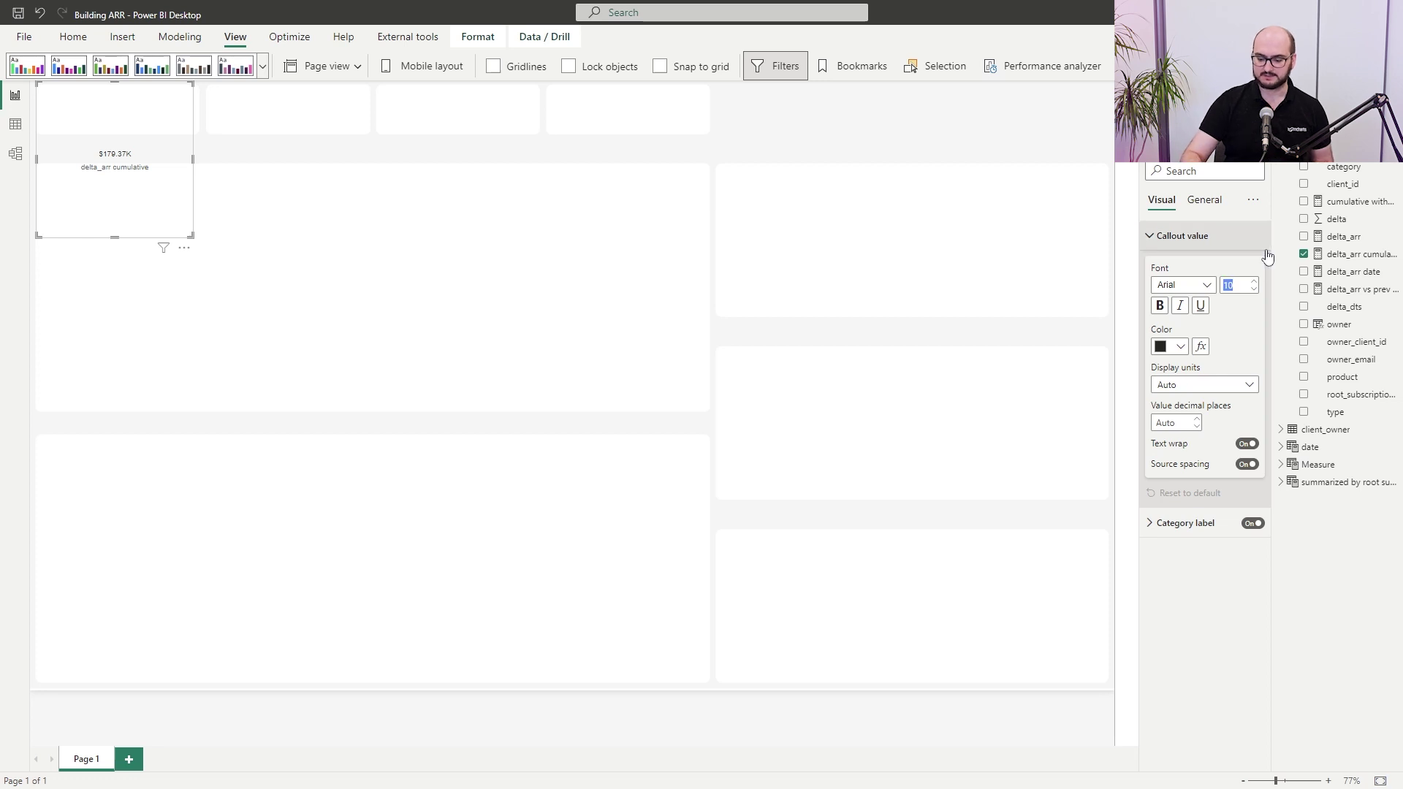
{"action": "type", "text": "26"}
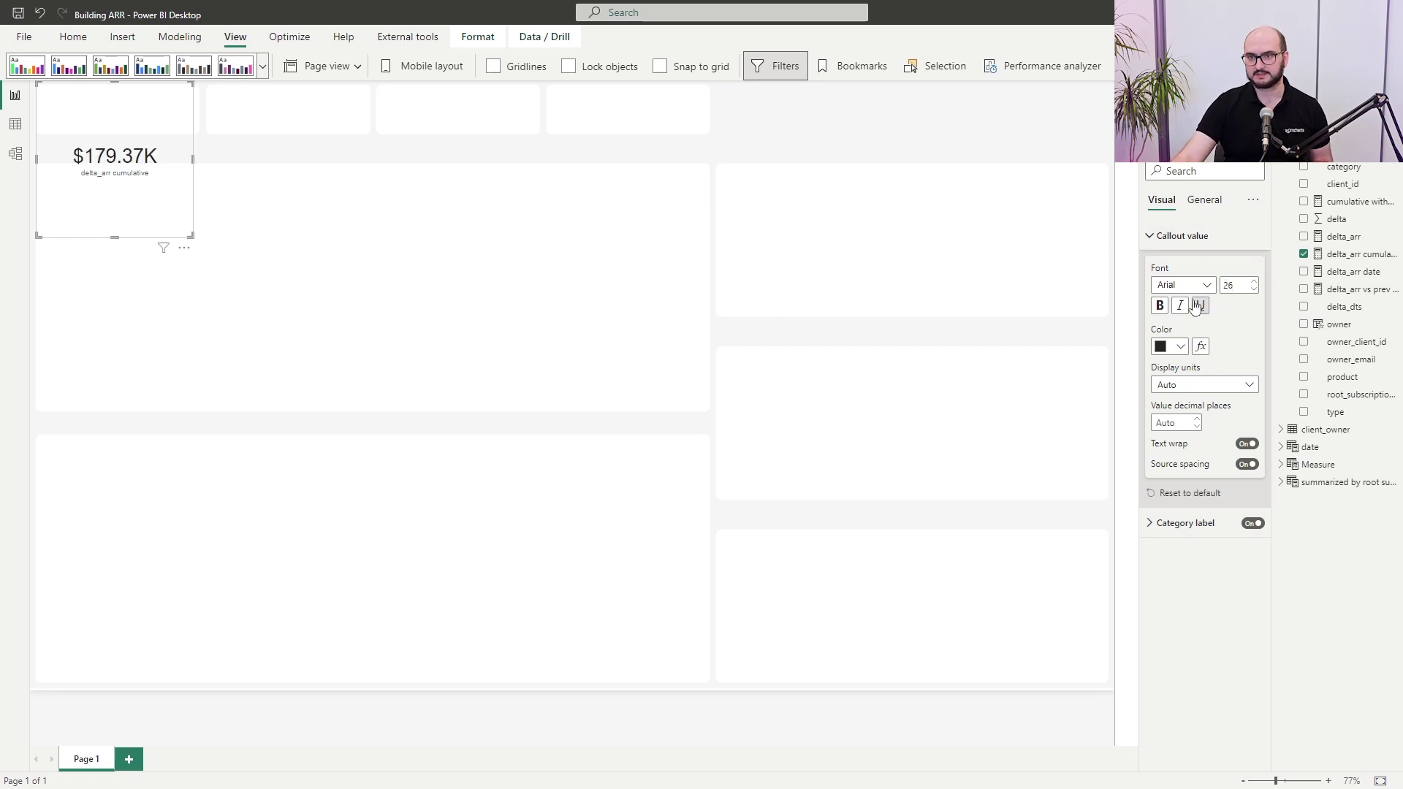
{"action": "left_click", "coordinate": [1160, 305]}
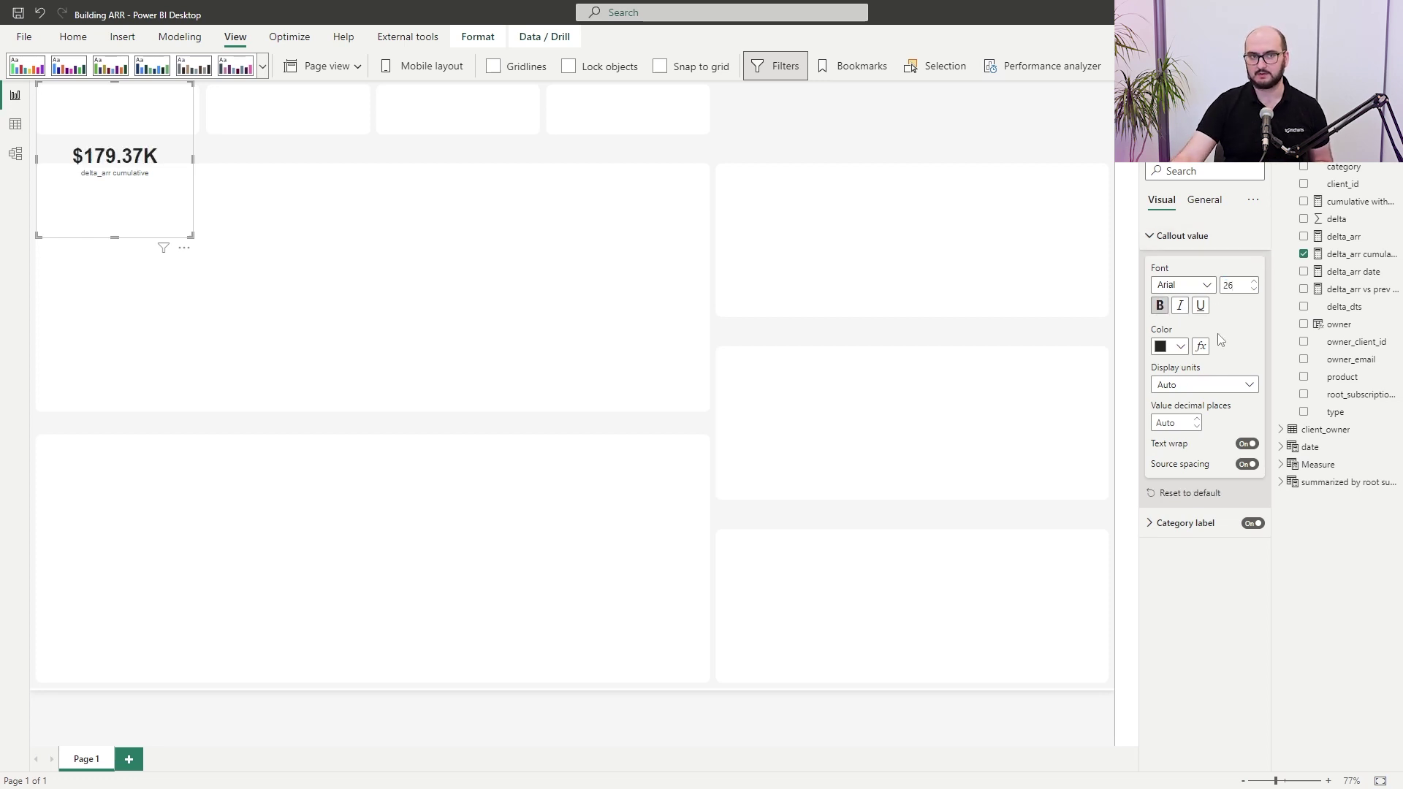
{"action": "left_click", "coordinate": [1178, 346]}
{"action": "left_click", "coordinate": [1202, 600]}
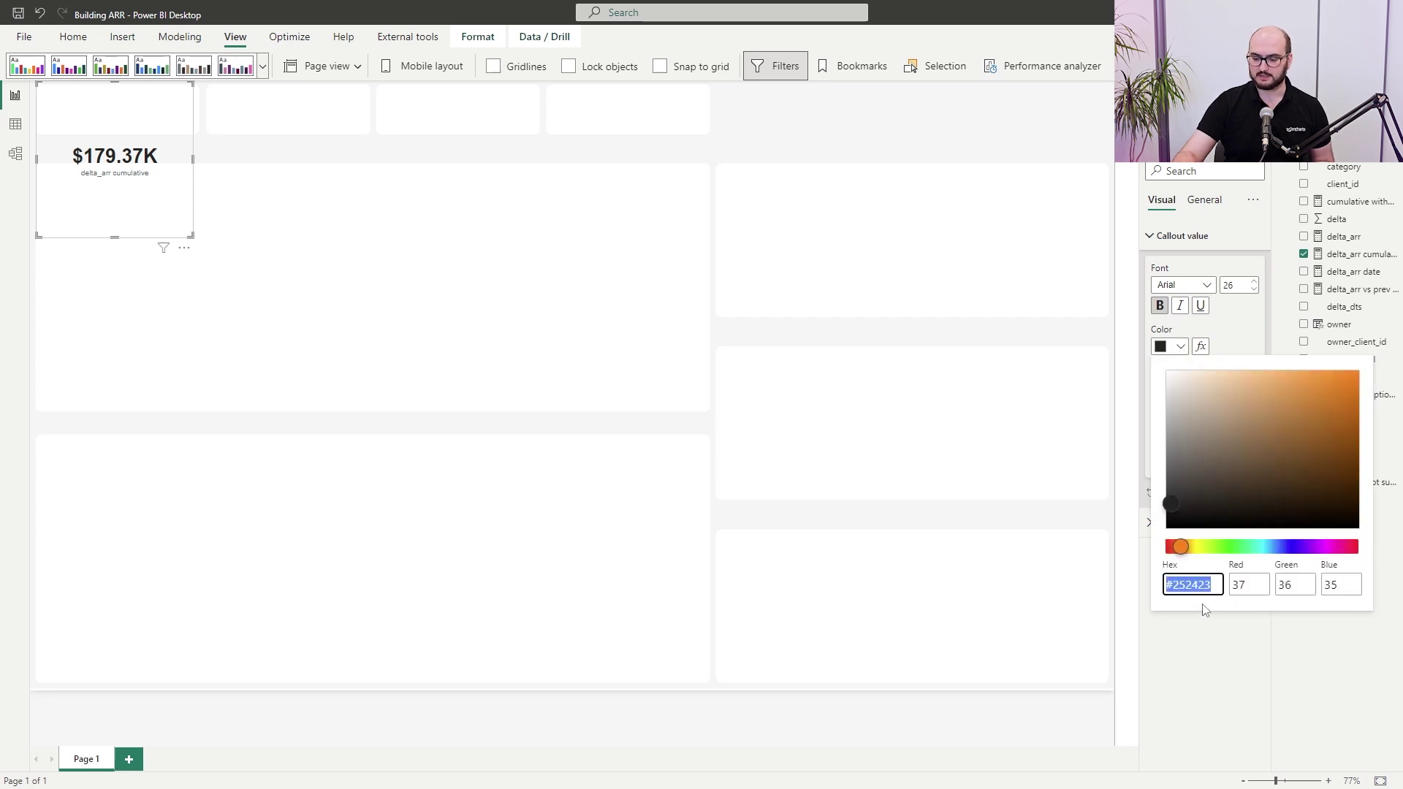
{"action": "type", "text": "#717171"}
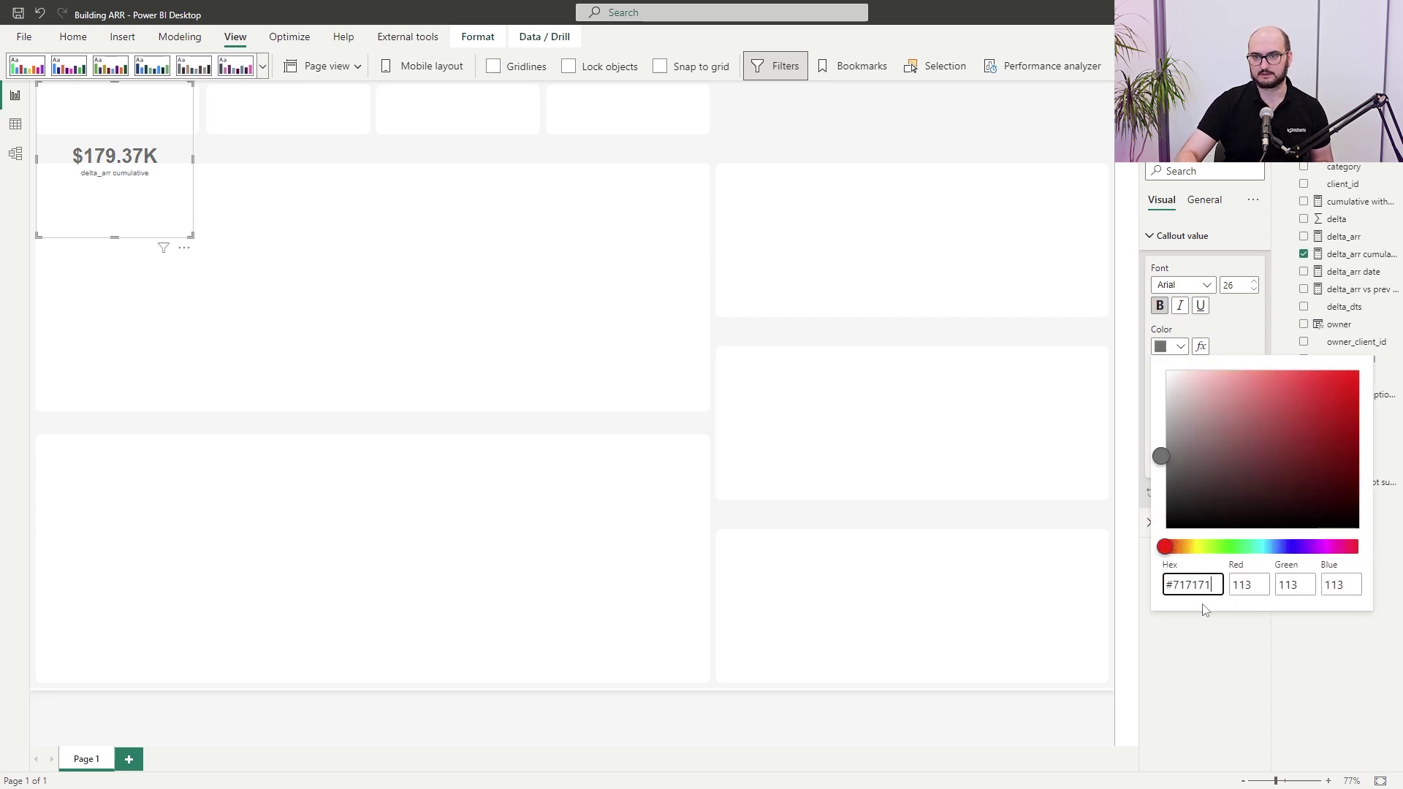
{"action": "key", "text": "Return"}
{"action": "key", "text": "Escape"}
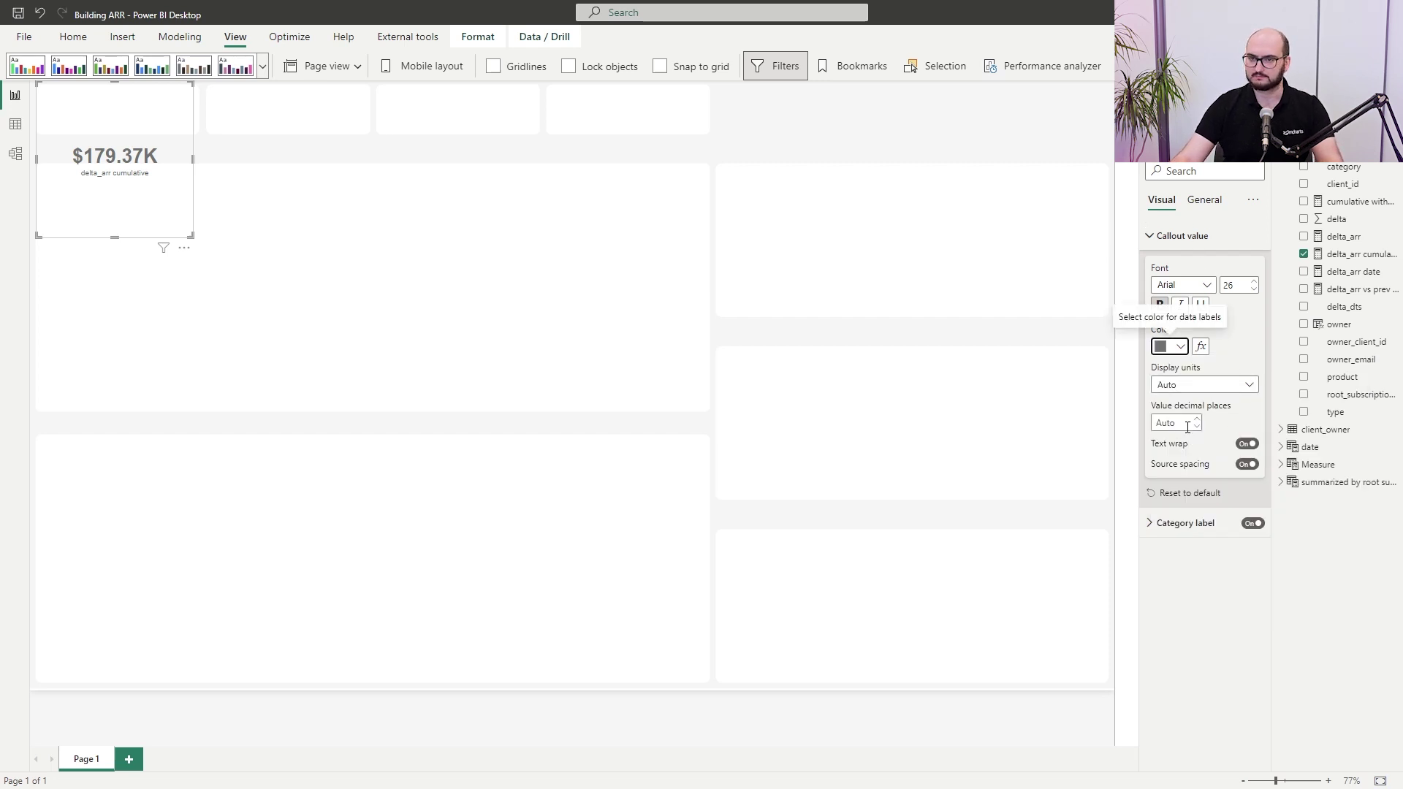
Step: Set the card's category label to size 14 in grey
{"action": "left_click", "coordinate": [1201, 522]}
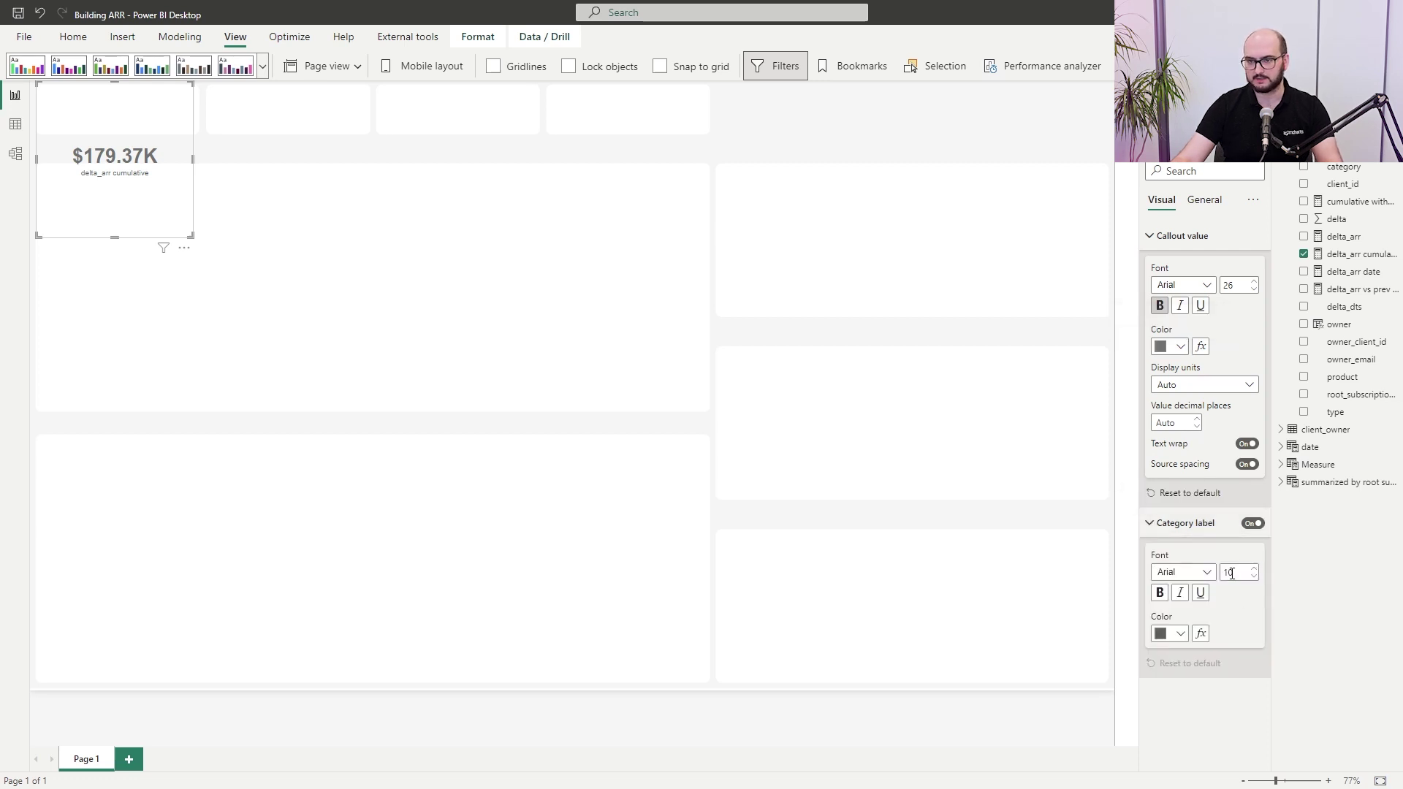
{"action": "type", "text": "14"}
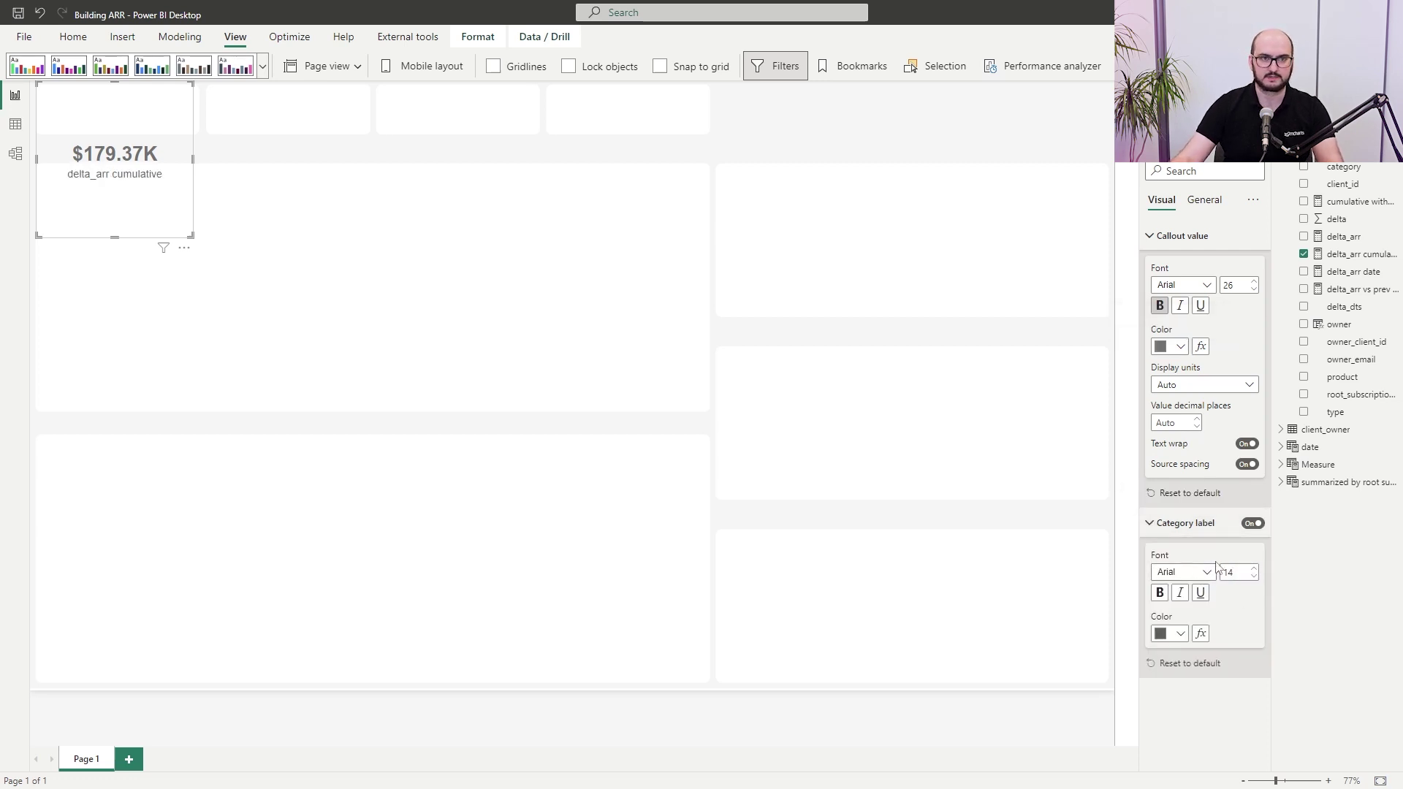
{"action": "left_click", "coordinate": [1180, 633]}
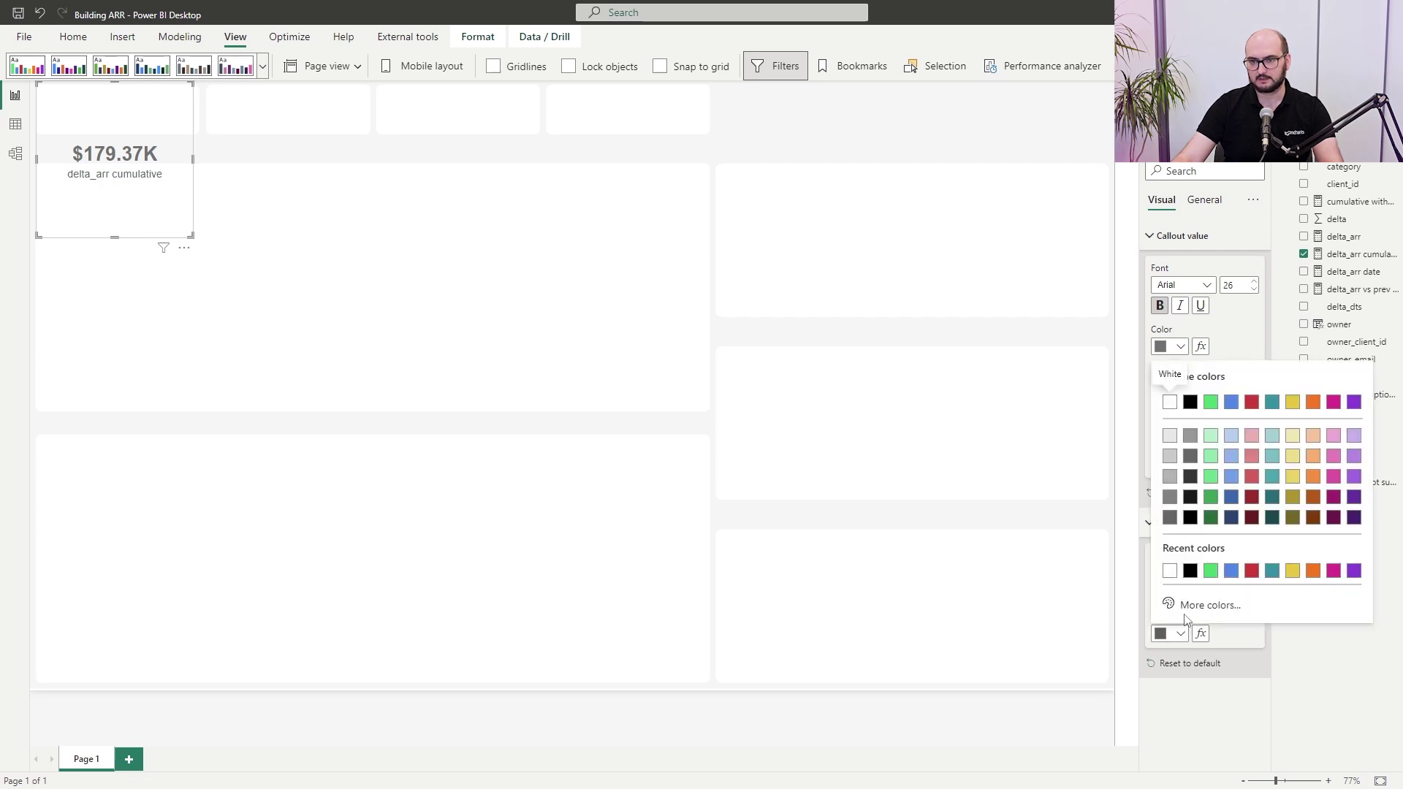
{"action": "left_click", "coordinate": [1189, 606]}
{"action": "type", "text": "#717171"}
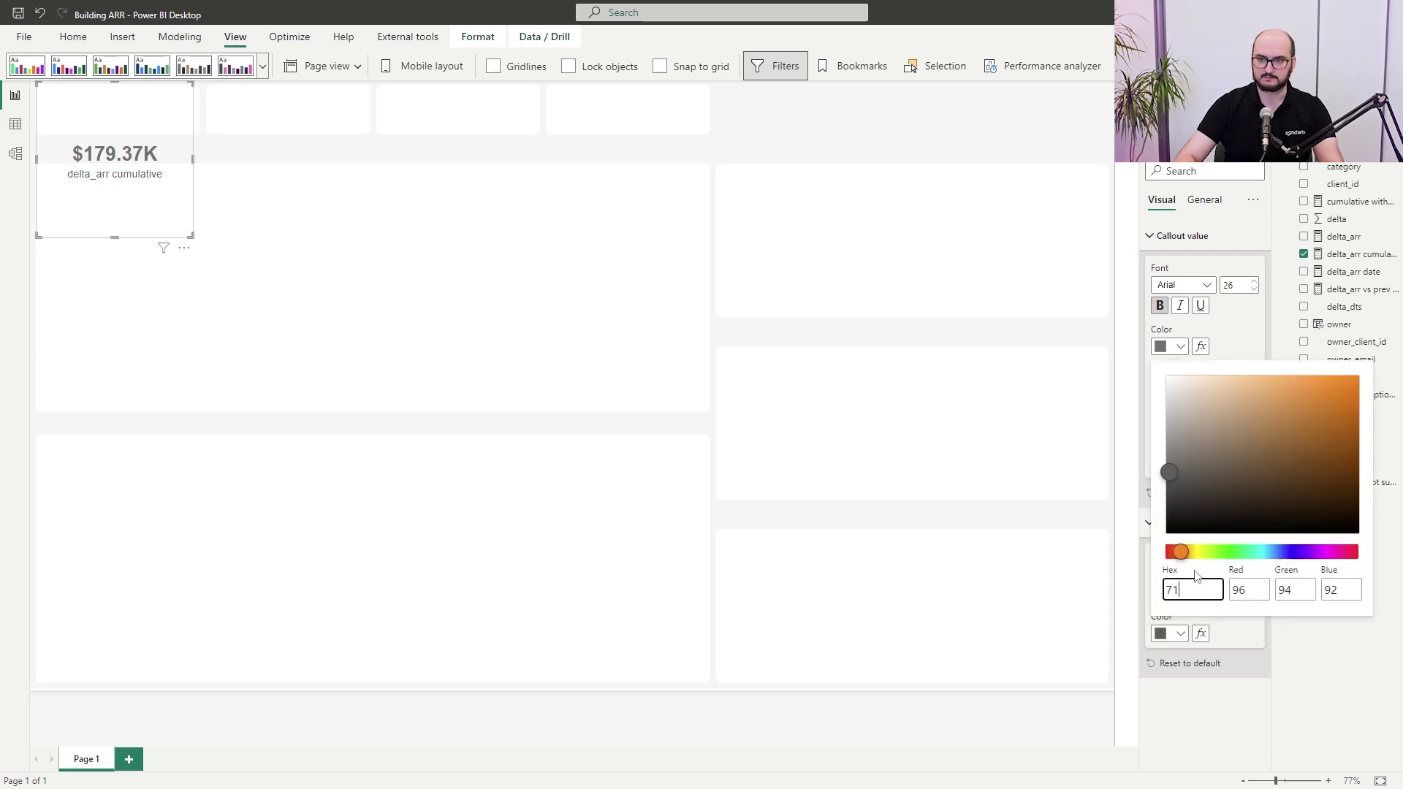
{"action": "key", "text": "Return"}
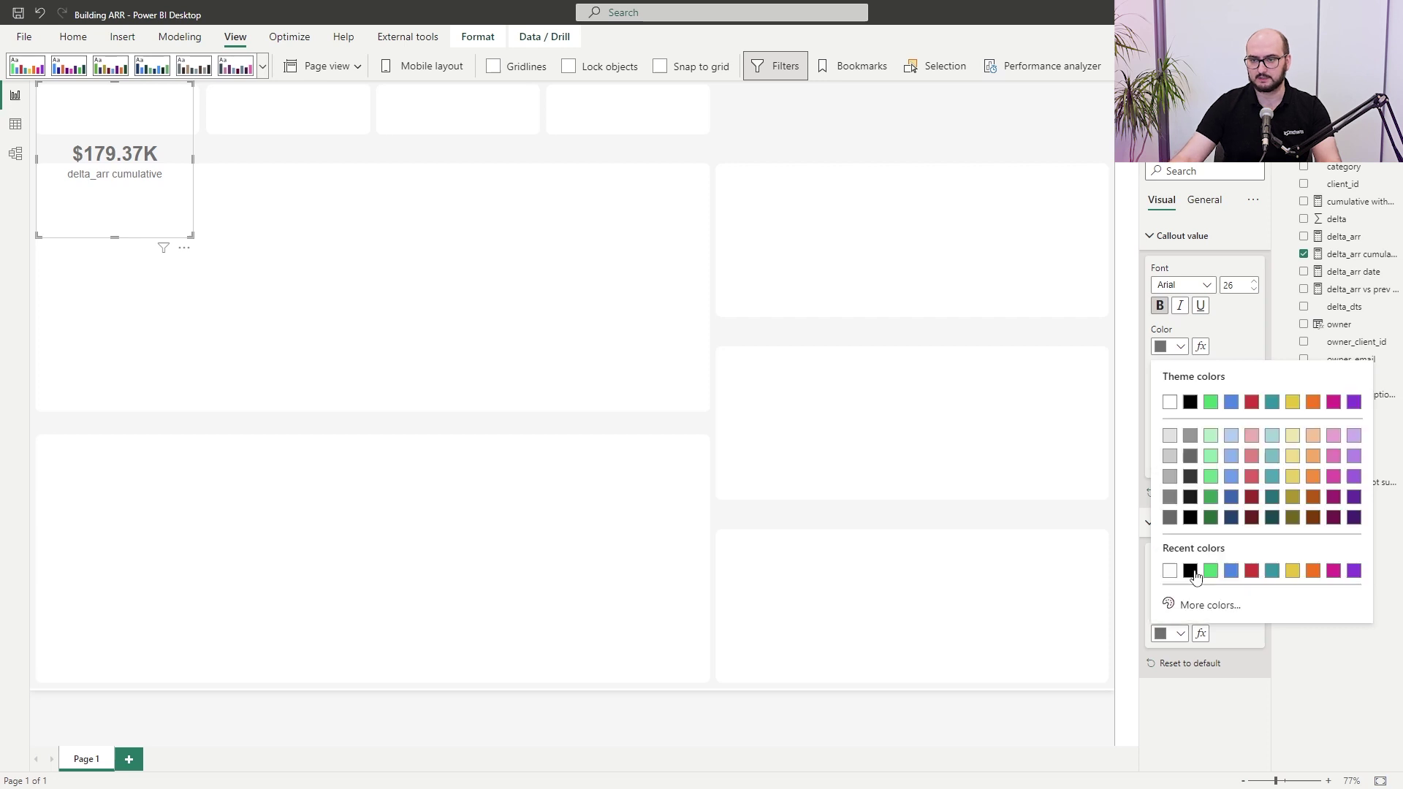
{"action": "left_click", "coordinate": [1168, 571]}
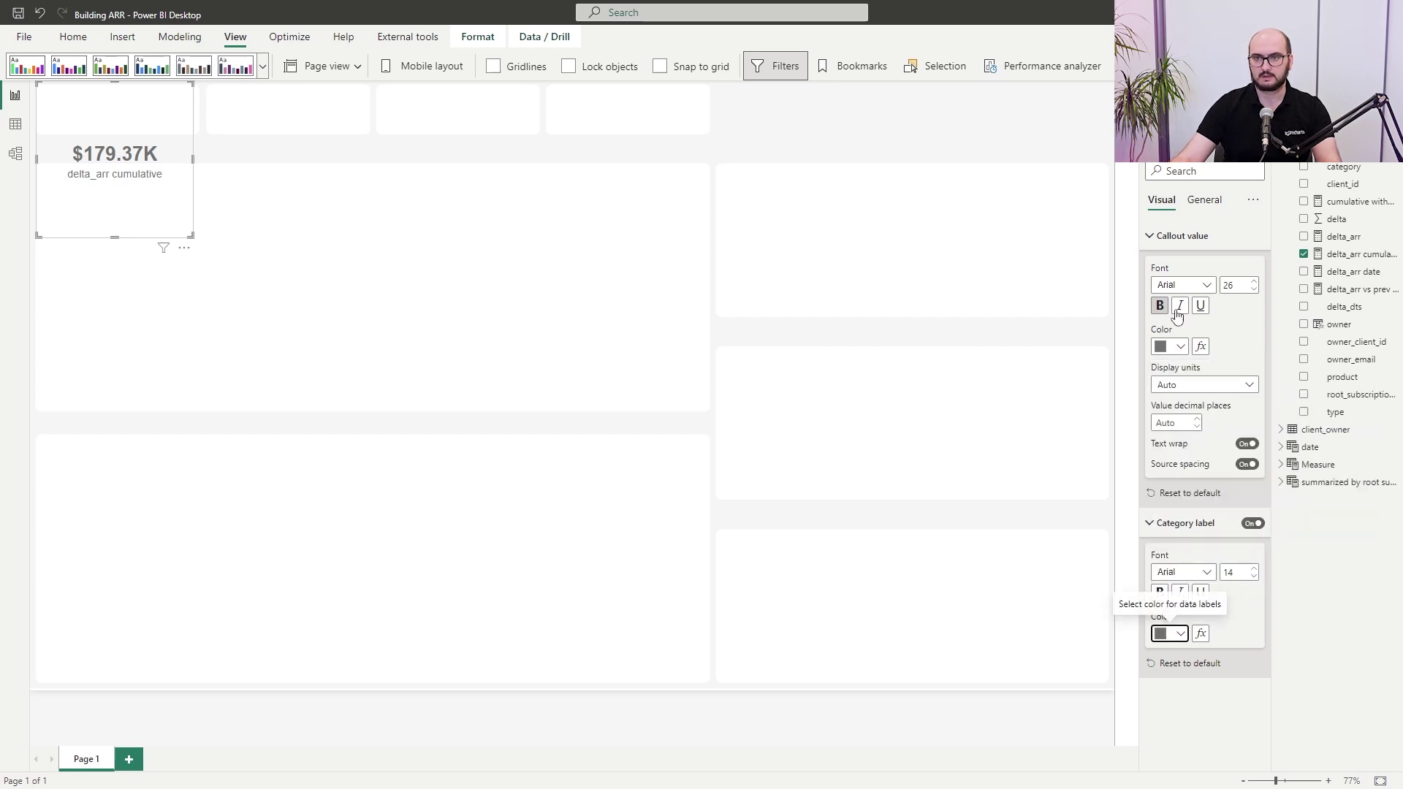
Step: Shrink the KPI card down to a short strip
{"action": "left_click", "coordinate": [1201, 212]}
{"action": "left_click", "coordinate": [1206, 296]}
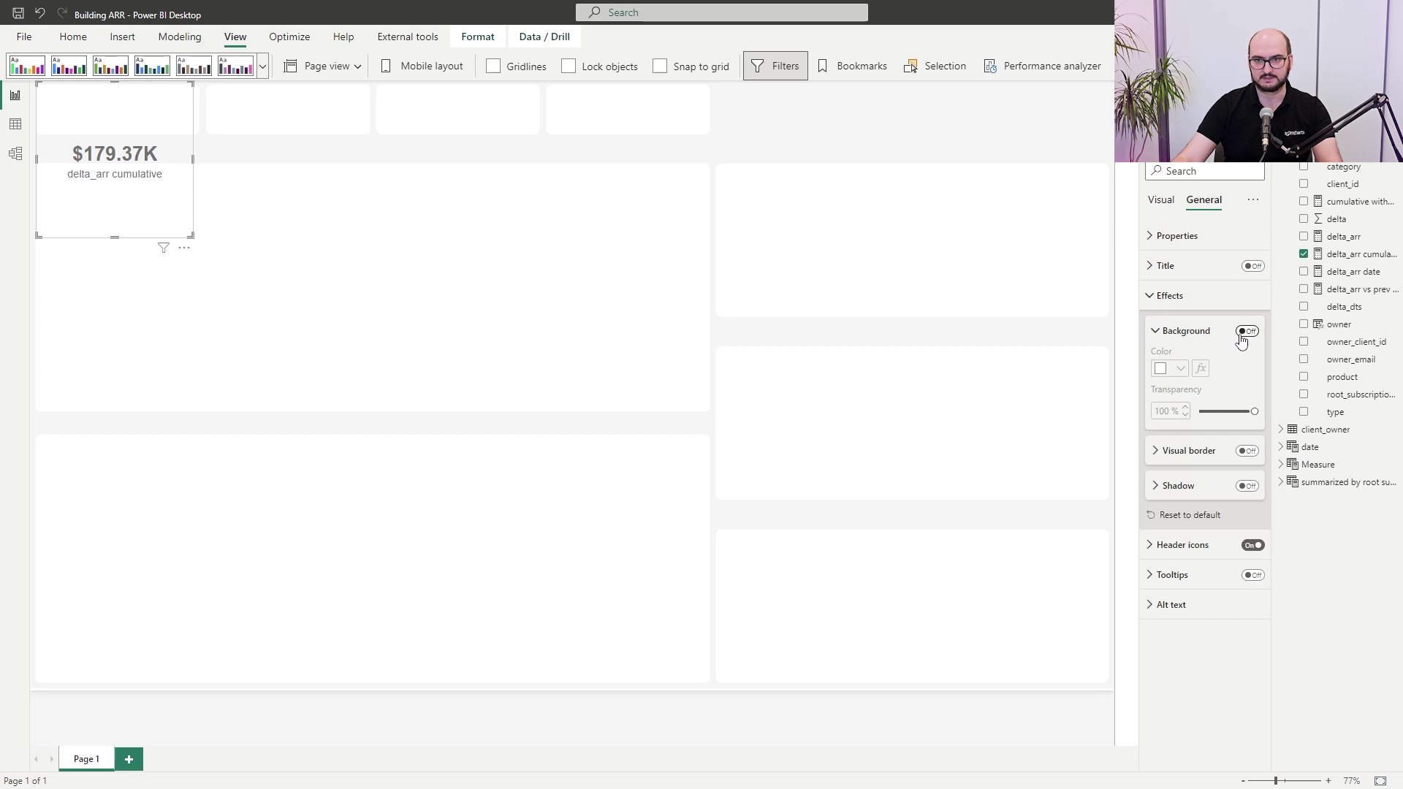
{"action": "left_click", "coordinate": [1195, 299]}
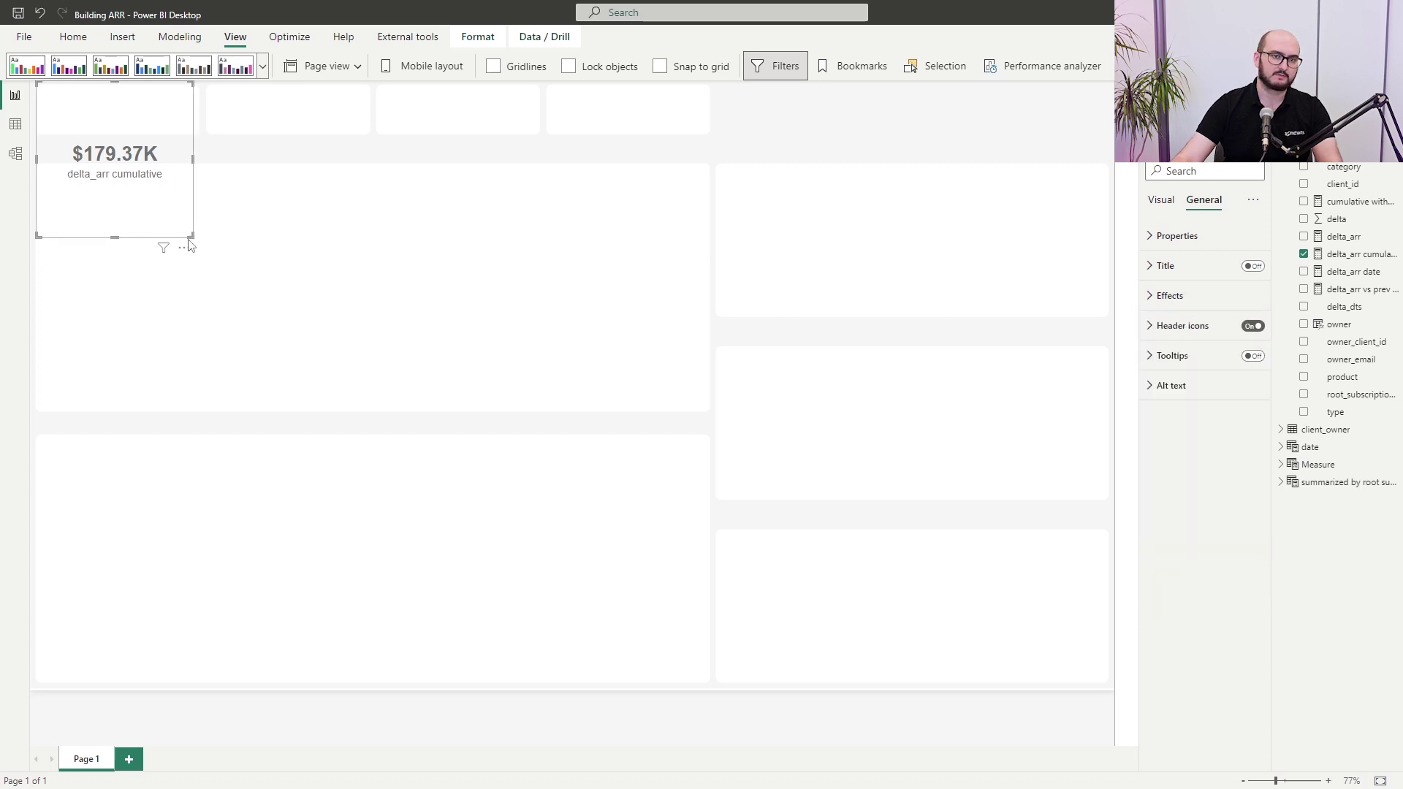
{"action": "left_click_drag", "start_coordinate": [191, 237], "coordinate": [200, 146]}
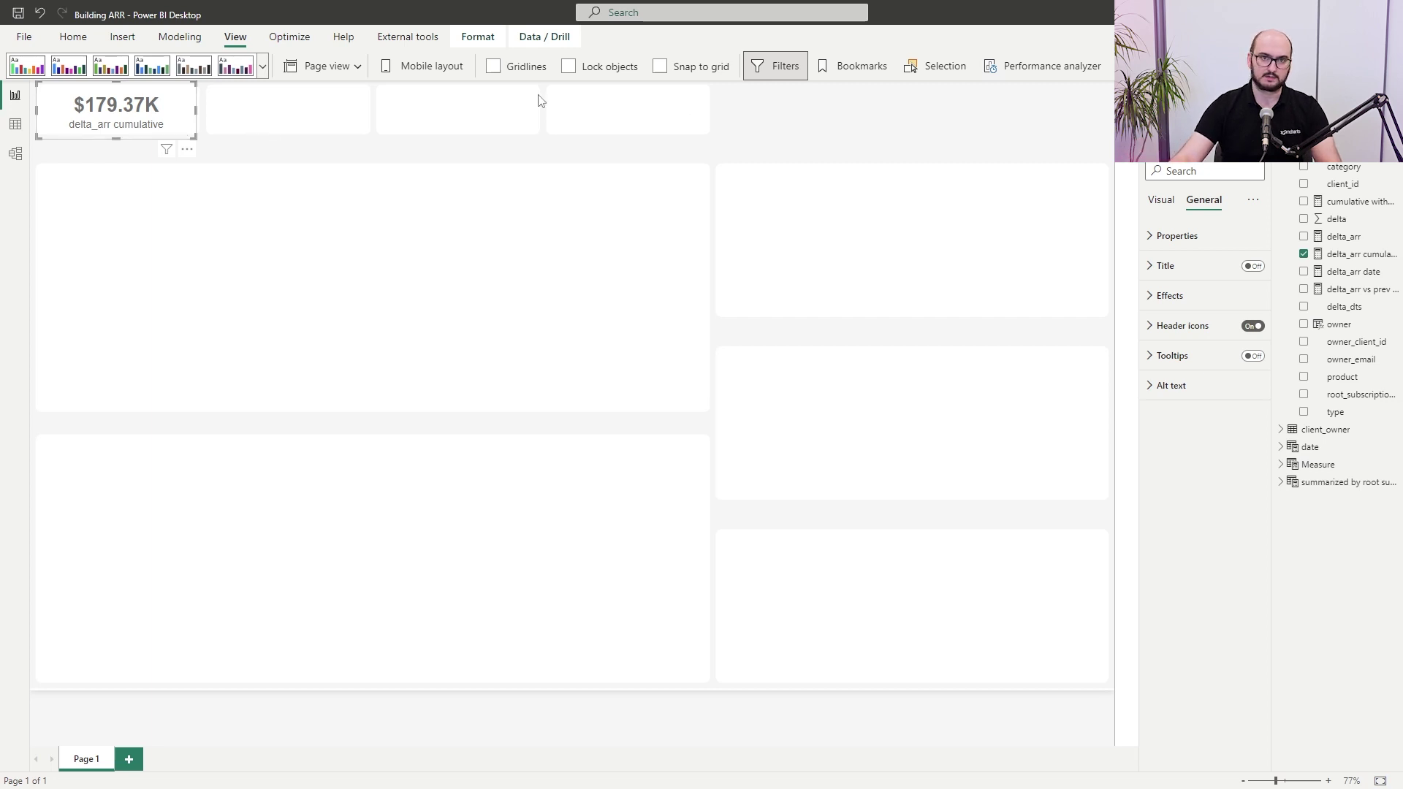
Step: Move the card copies into the remaining top-row slots
{"action": "left_click_drag", "start_coordinate": [146, 117], "coordinate": [623, 119]}
{"action": "left_click_drag", "start_coordinate": [122, 125], "coordinate": [296, 120]}
{"action": "left_click", "coordinate": [1155, 143]}
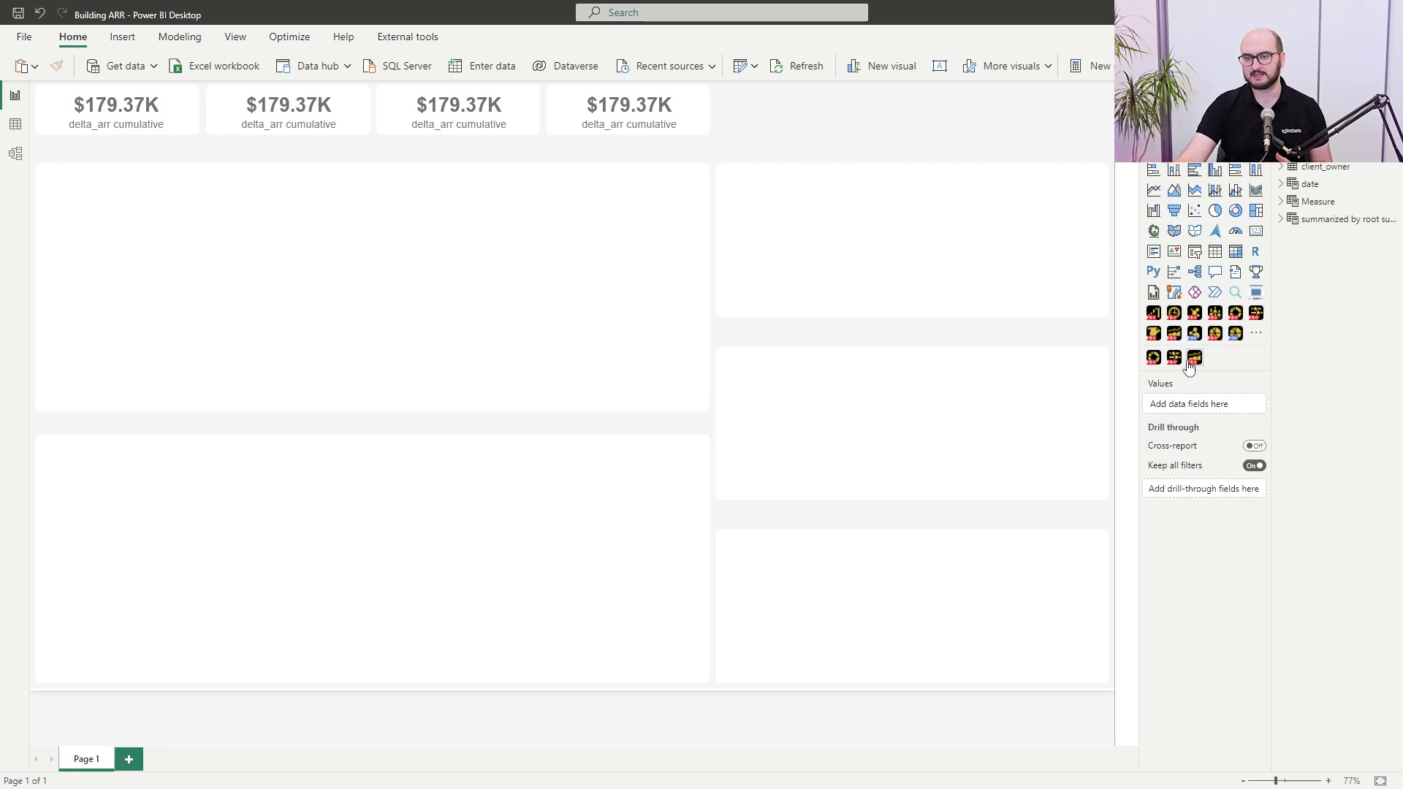
Step: Stretch the timeline chart over the left panel and add year, quarter, month, day to Date Hierarchy
{"action": "left_click_drag", "start_coordinate": [204, 279], "coordinate": [709, 410]}
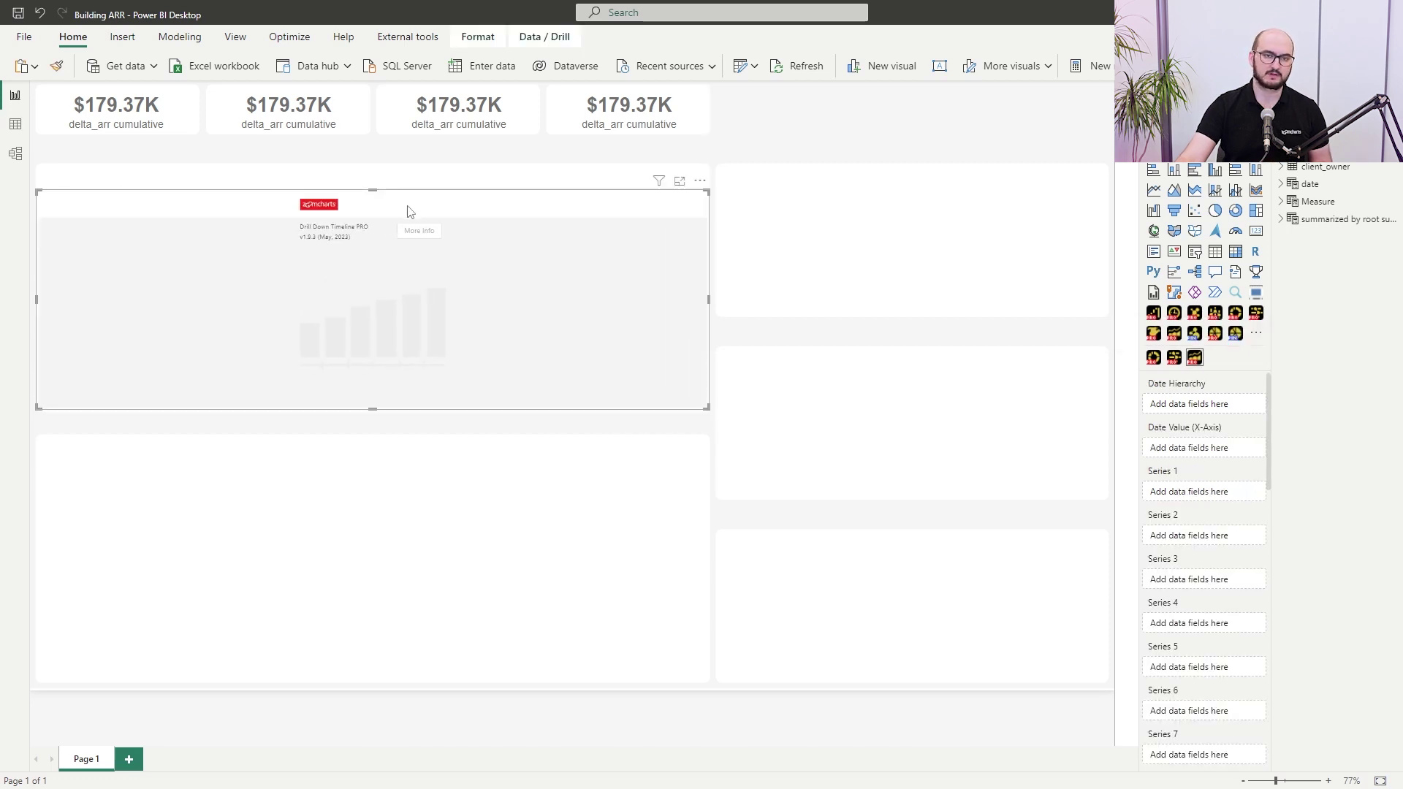
{"action": "left_click_drag", "start_coordinate": [375, 189], "coordinate": [380, 163]}
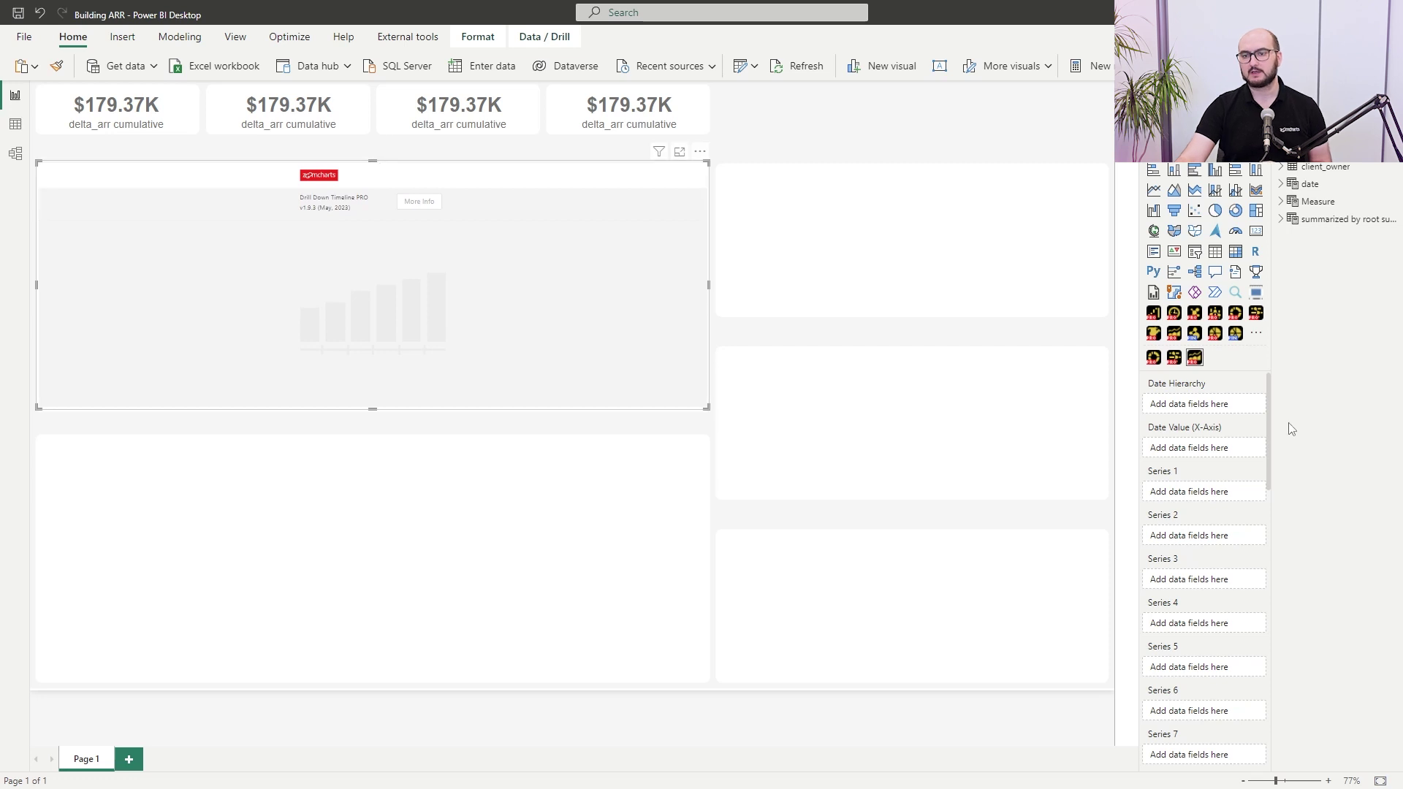
{"action": "left_click", "coordinate": [1286, 186]}
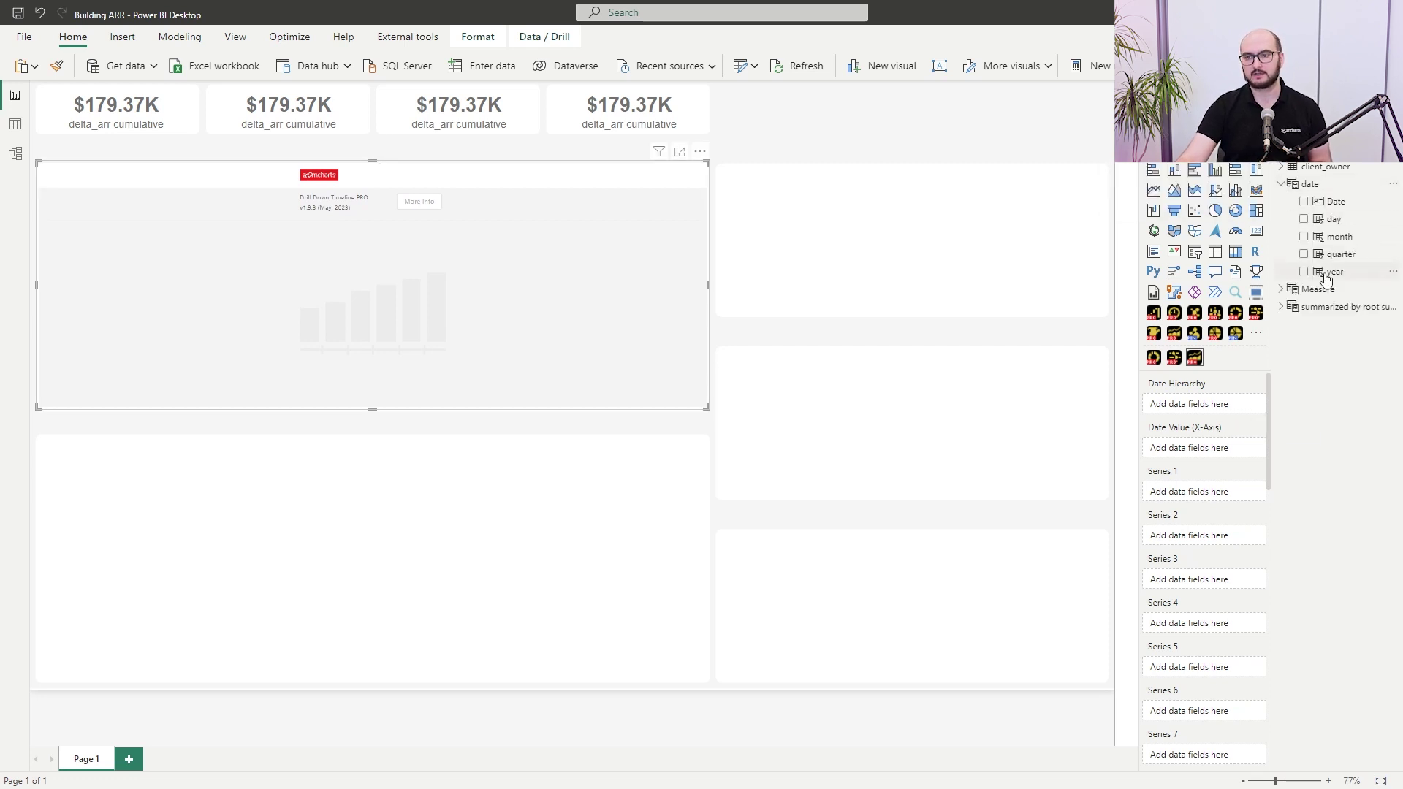
{"action": "left_click_drag", "start_coordinate": [1315, 272], "coordinate": [1210, 404]}
{"action": "left_click_drag", "start_coordinate": [1330, 252], "coordinate": [1209, 404]}
{"action": "left_click_drag", "start_coordinate": [1339, 236], "coordinate": [1202, 439]}
{"action": "left_click_drag", "start_coordinate": [1333, 219], "coordinate": [1191, 450]}
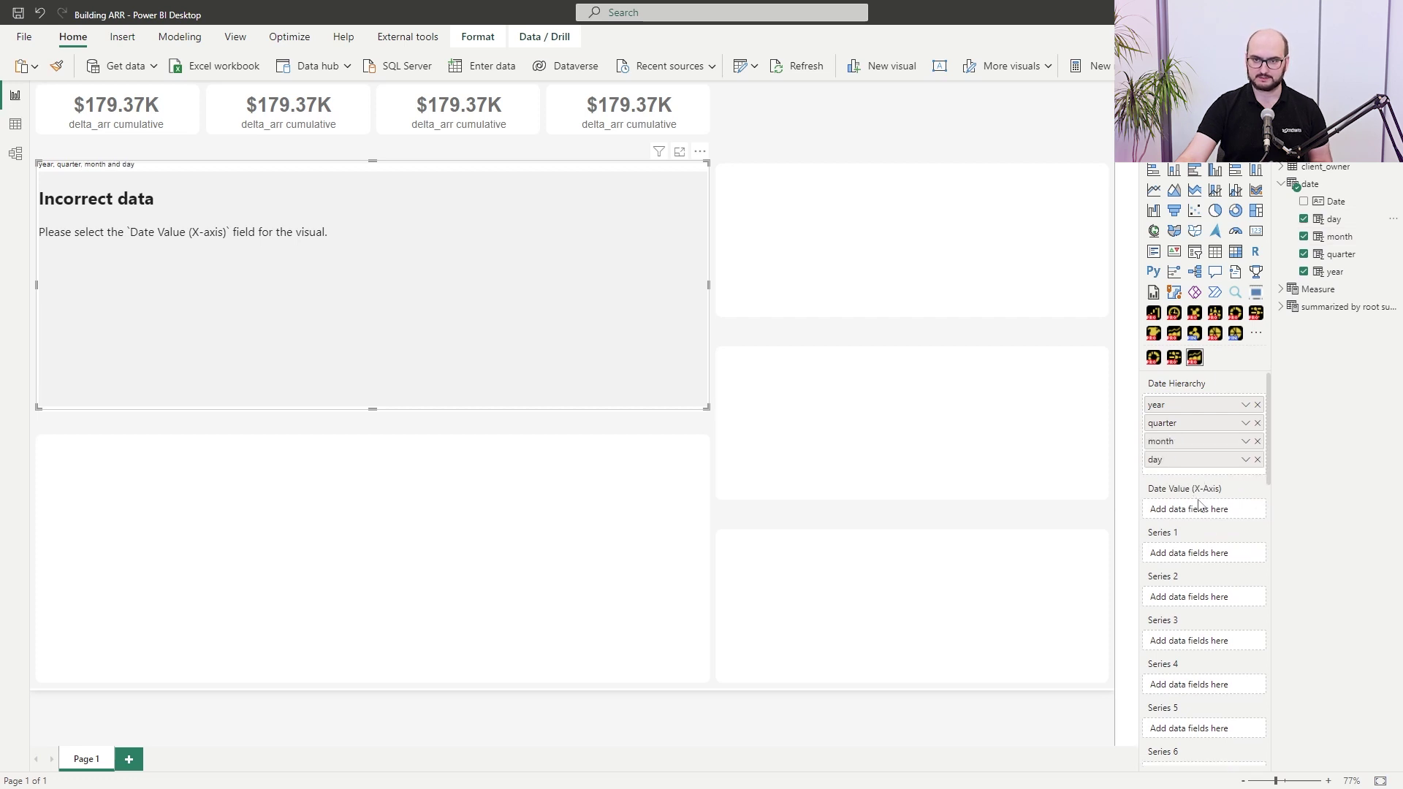
Step: Set Date as the X-axis and add delta_arr and the cumulative measure as series
{"action": "left_click_drag", "start_coordinate": [1339, 203], "coordinate": [1191, 509]}
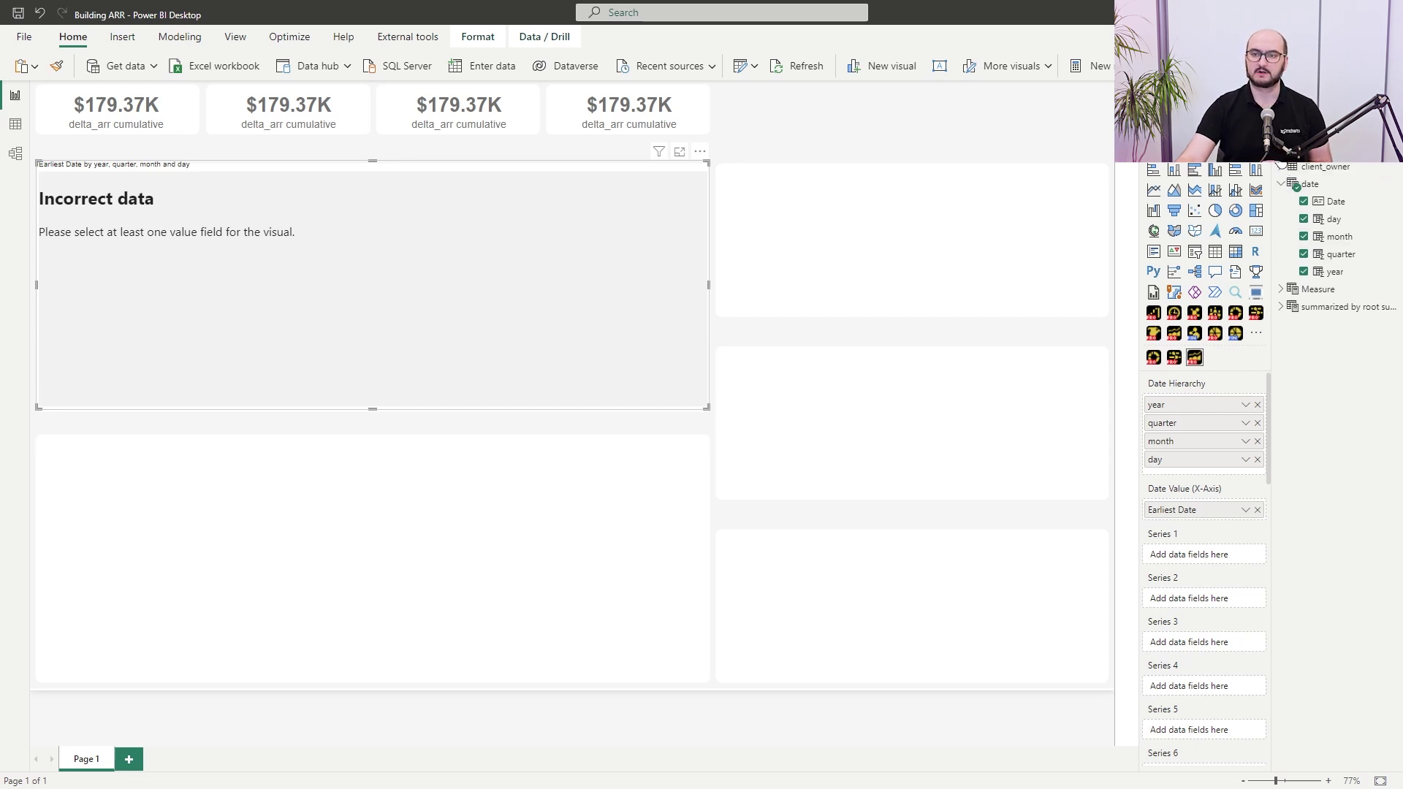
{"action": "scroll", "coordinate": [1337, 293], "scroll_direction": "up", "scroll_amount": 3}
{"action": "left_click_drag", "start_coordinate": [1343, 236], "coordinate": [1199, 564]}
{"action": "left_click_drag", "start_coordinate": [1353, 202], "coordinate": [1221, 601]}
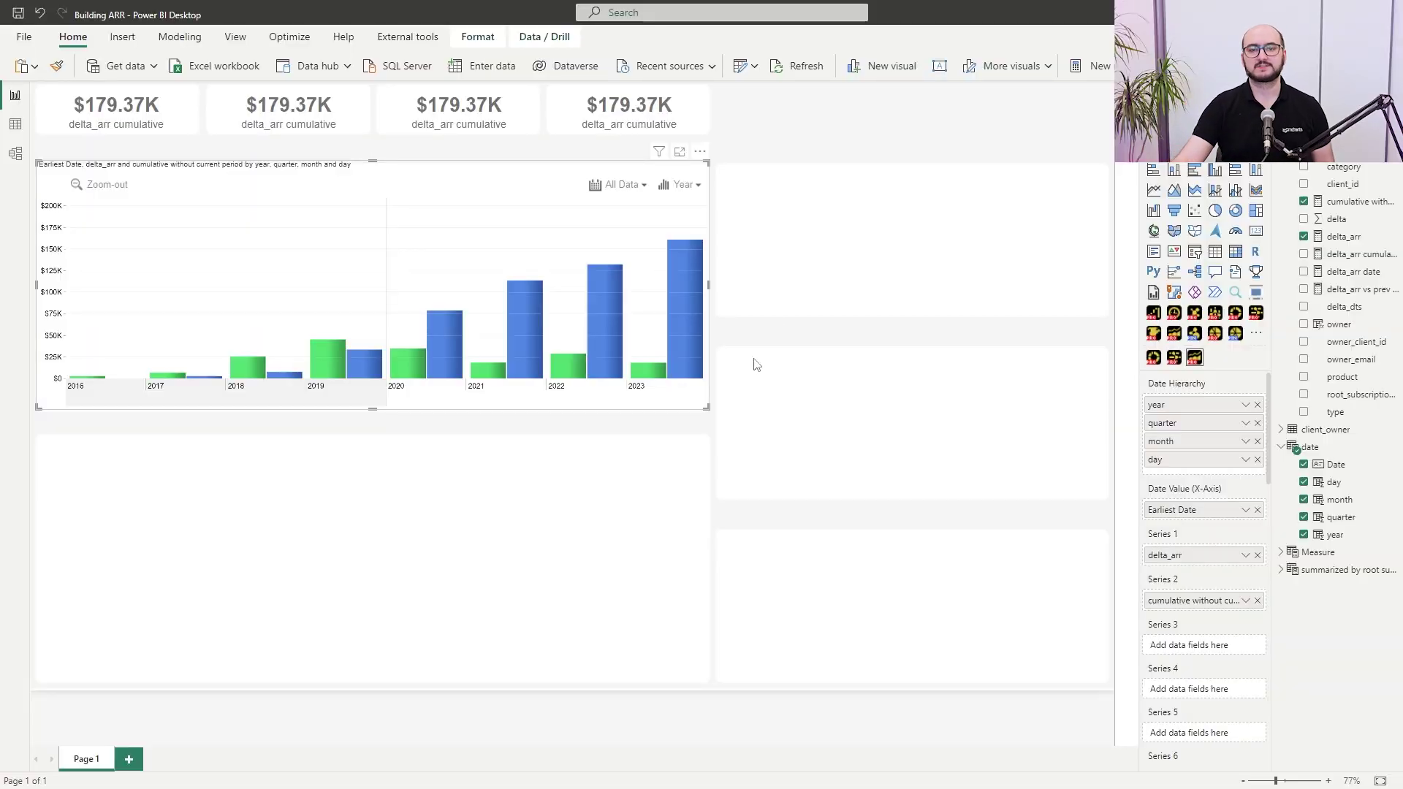
Step: Change the chart's font size unit in the advanced settings
{"action": "left_click", "coordinate": [1178, 146]}
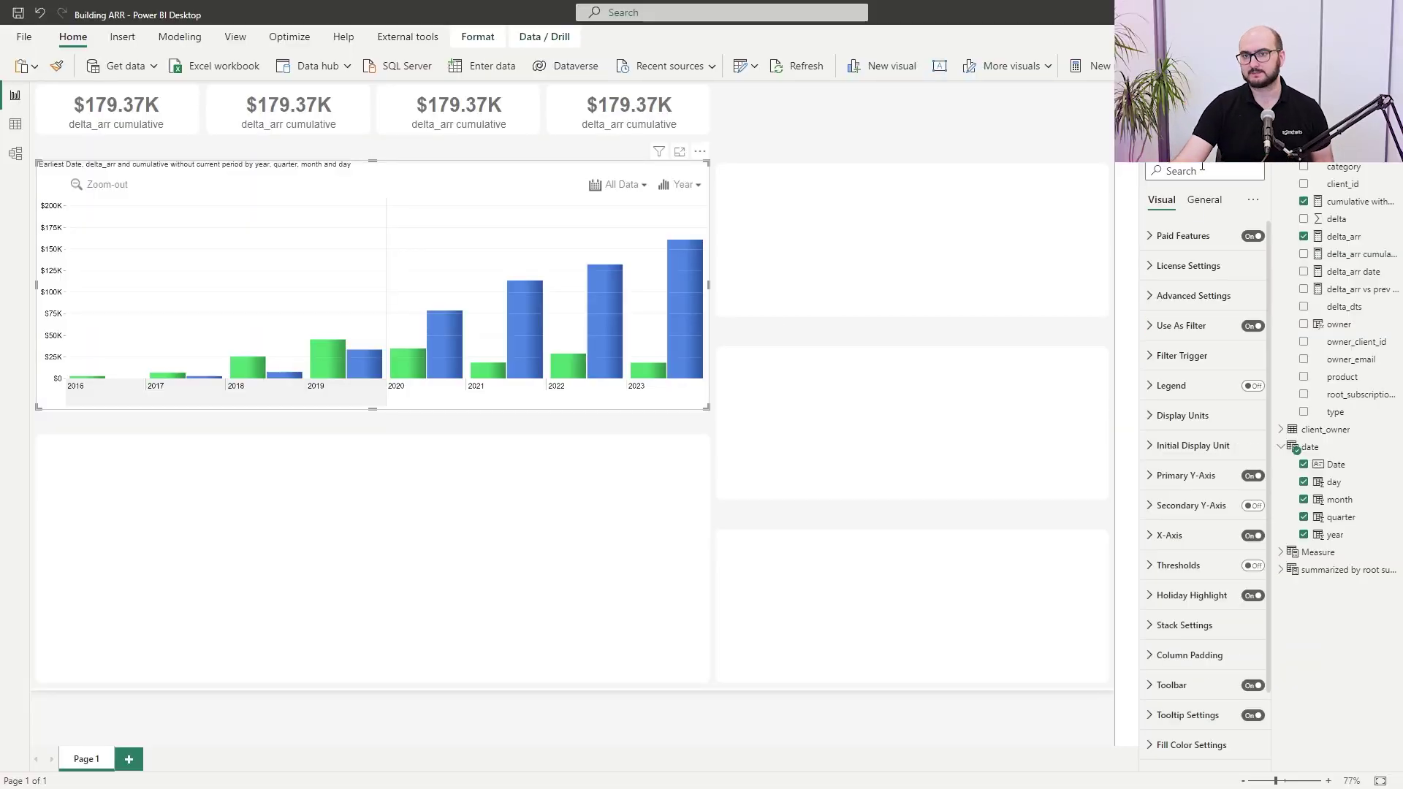
{"action": "left_click", "coordinate": [1204, 296]}
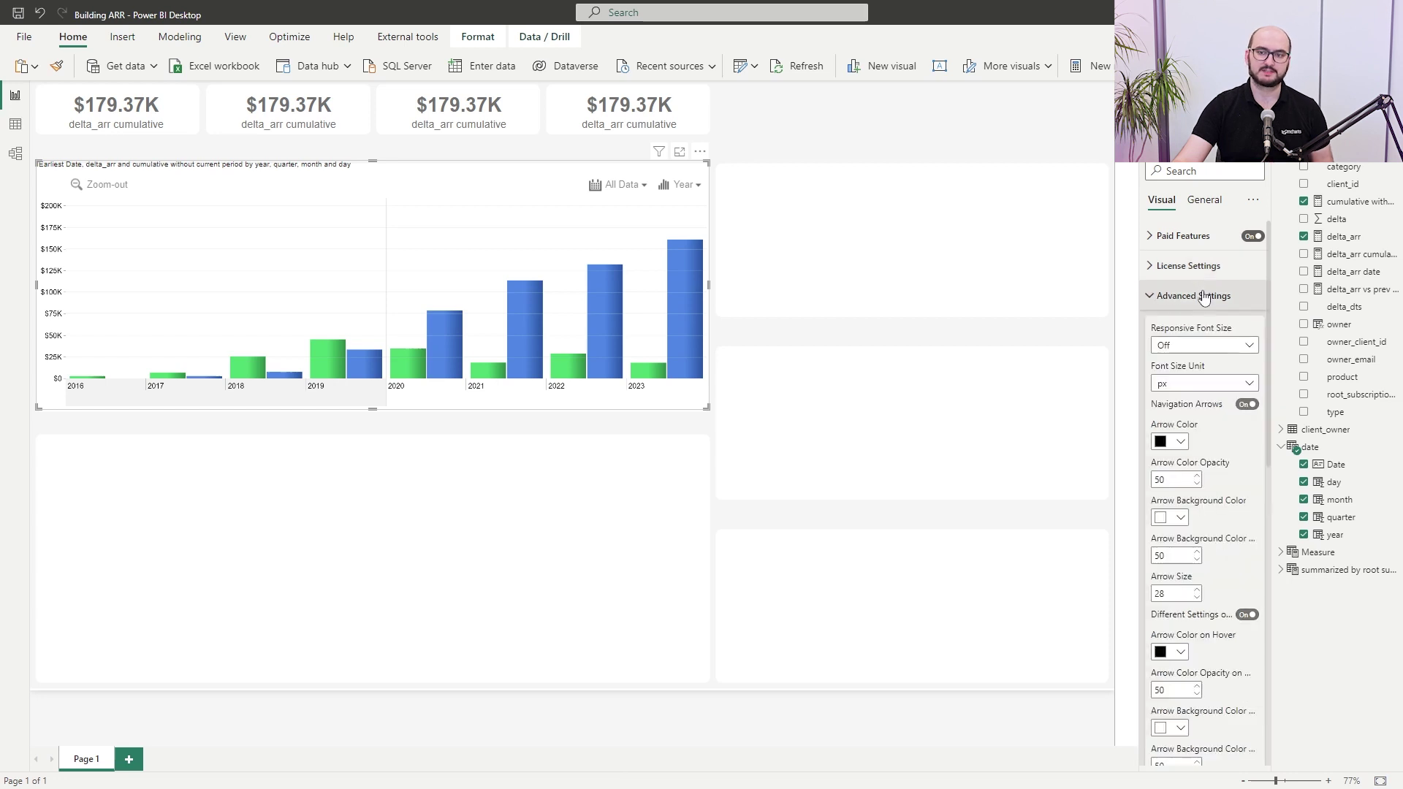
{"action": "left_click", "coordinate": [1191, 384]}
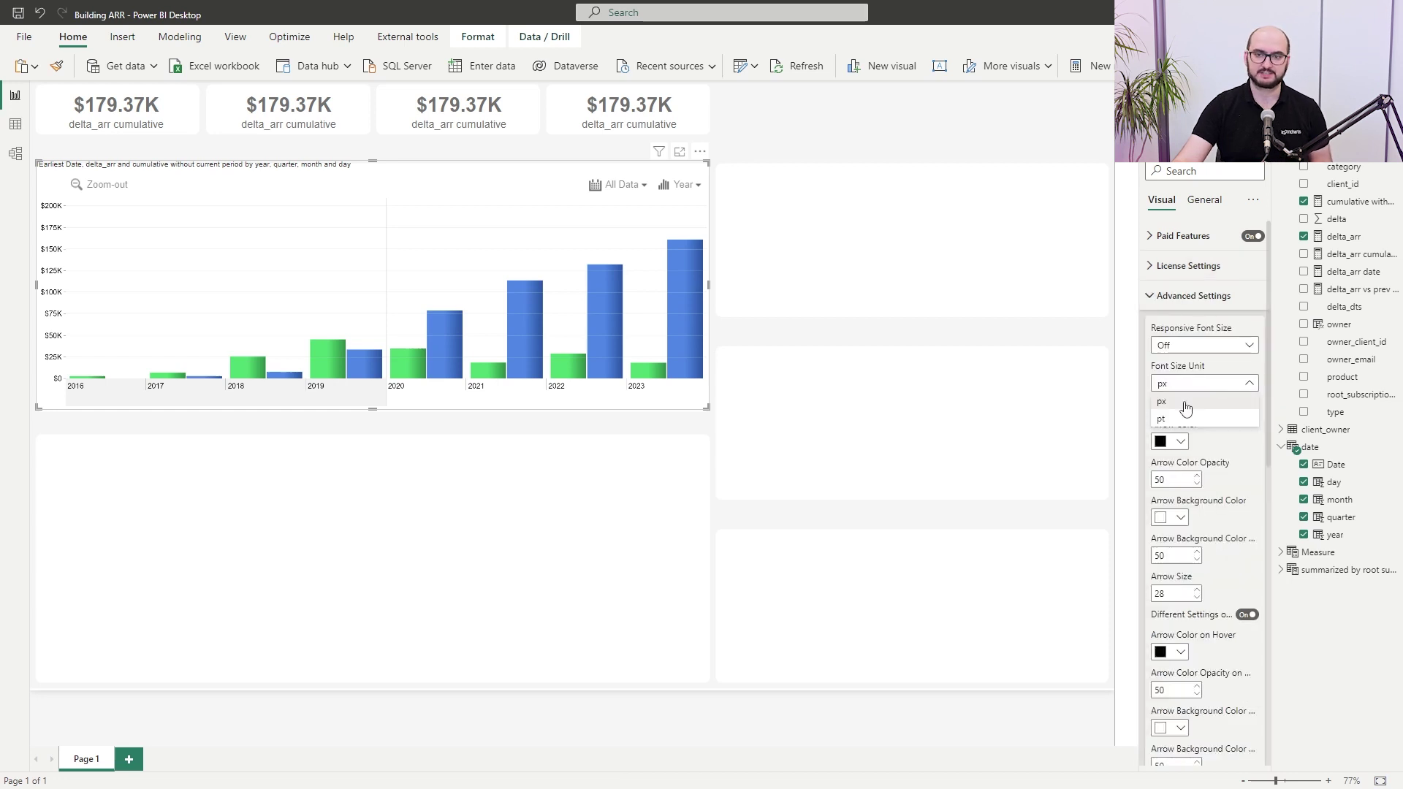
{"action": "left_click", "coordinate": [1181, 404]}
{"action": "left_click", "coordinate": [1189, 306]}
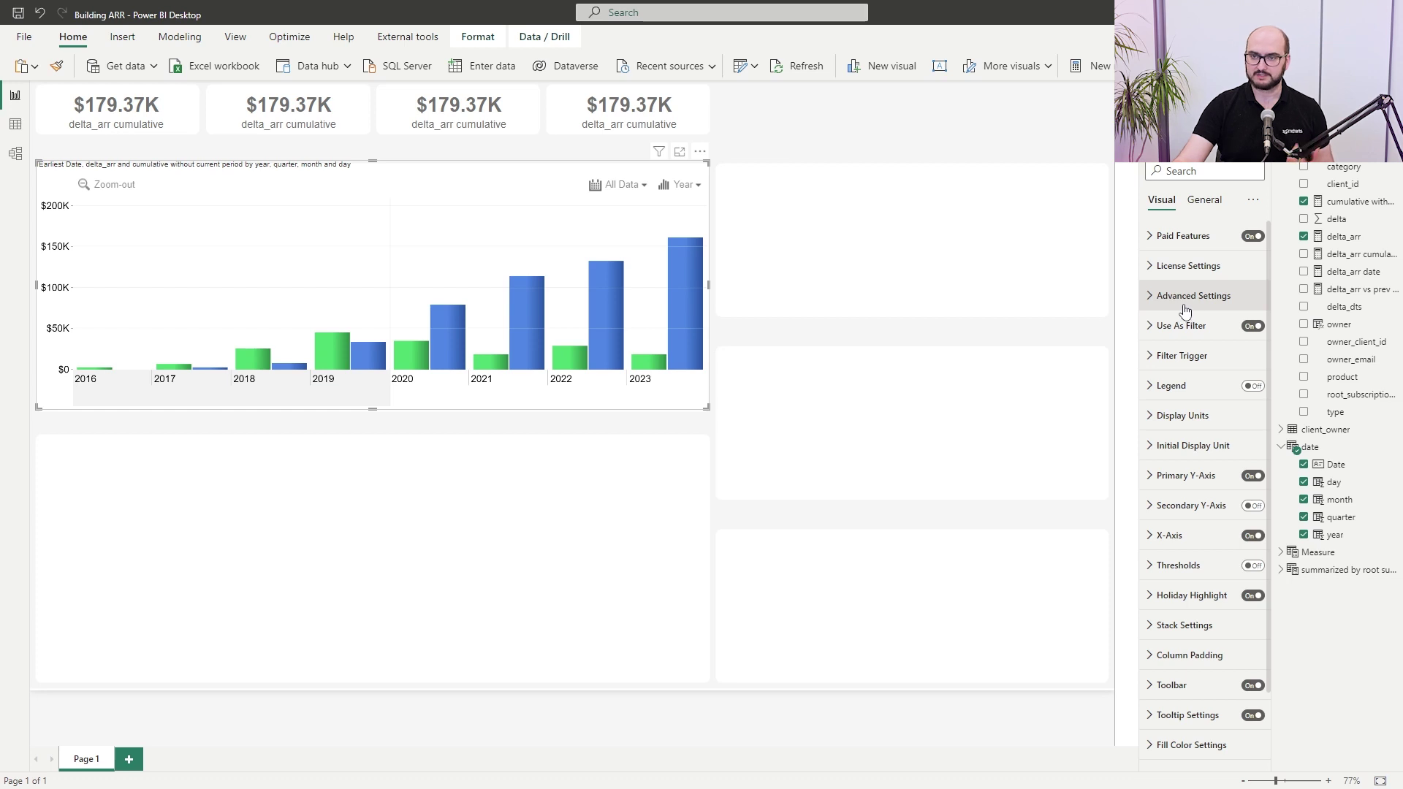
Step: Turn on the legend for the delta_arr and cumulative series
{"action": "left_click", "coordinate": [1253, 387]}
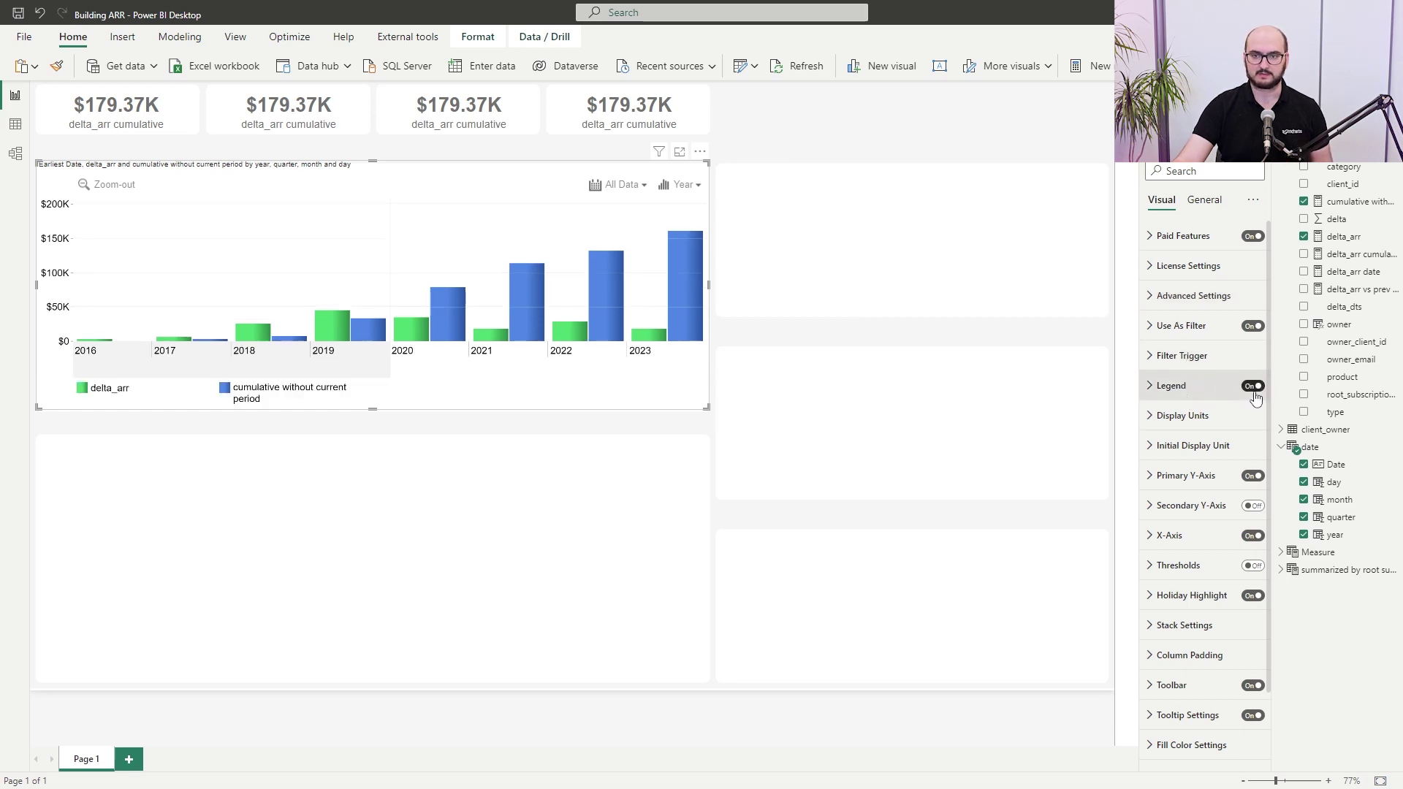
{"action": "scroll", "coordinate": [1202, 439], "scroll_direction": "down", "scroll_amount": 1}
{"action": "scroll", "coordinate": [1206, 460], "scroll_direction": "down", "scroll_amount": 1}
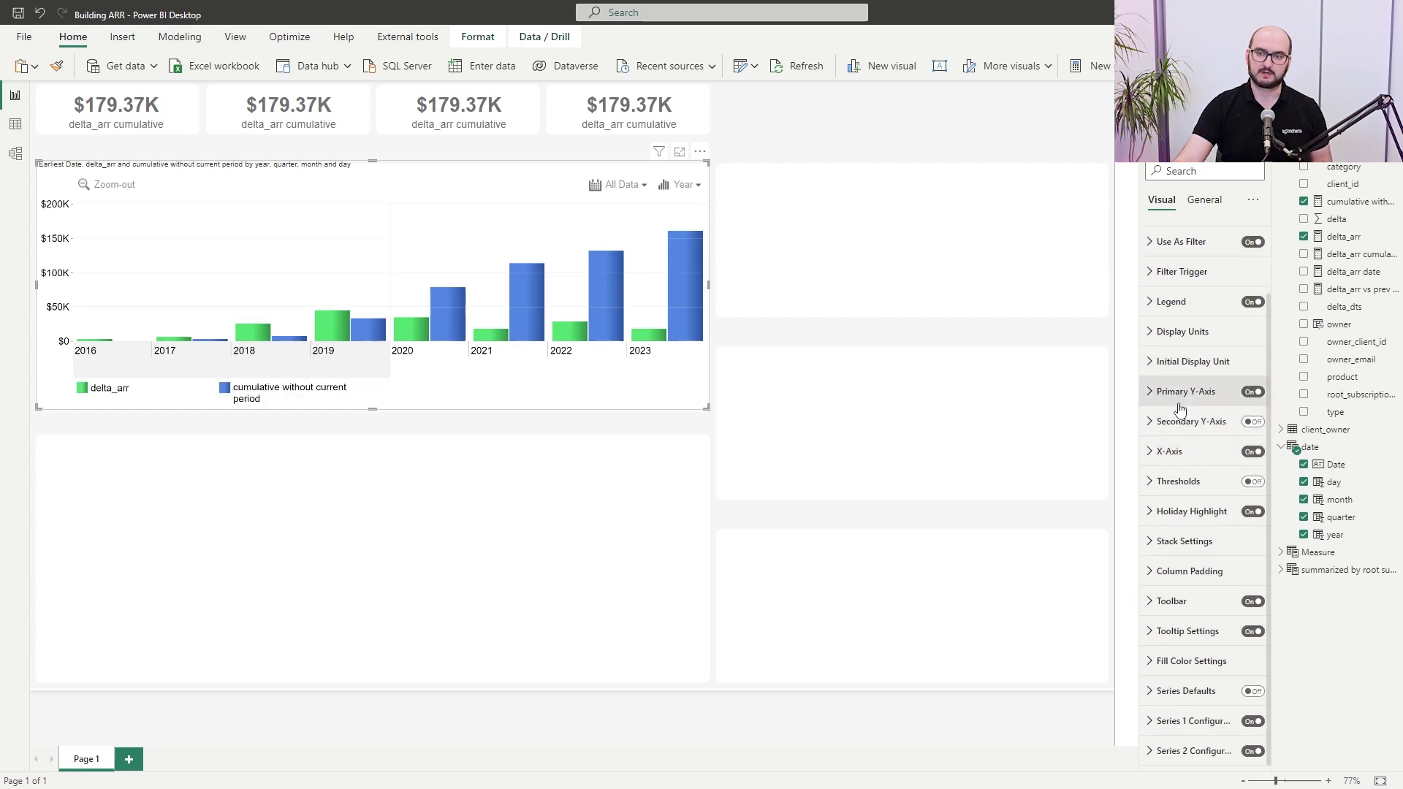
Step: Title the value axis 'Amount, USD' in grey #666666
{"action": "left_click", "coordinate": [1181, 395]}
{"action": "scroll", "coordinate": [1184, 412], "scroll_direction": "down", "scroll_amount": 4}
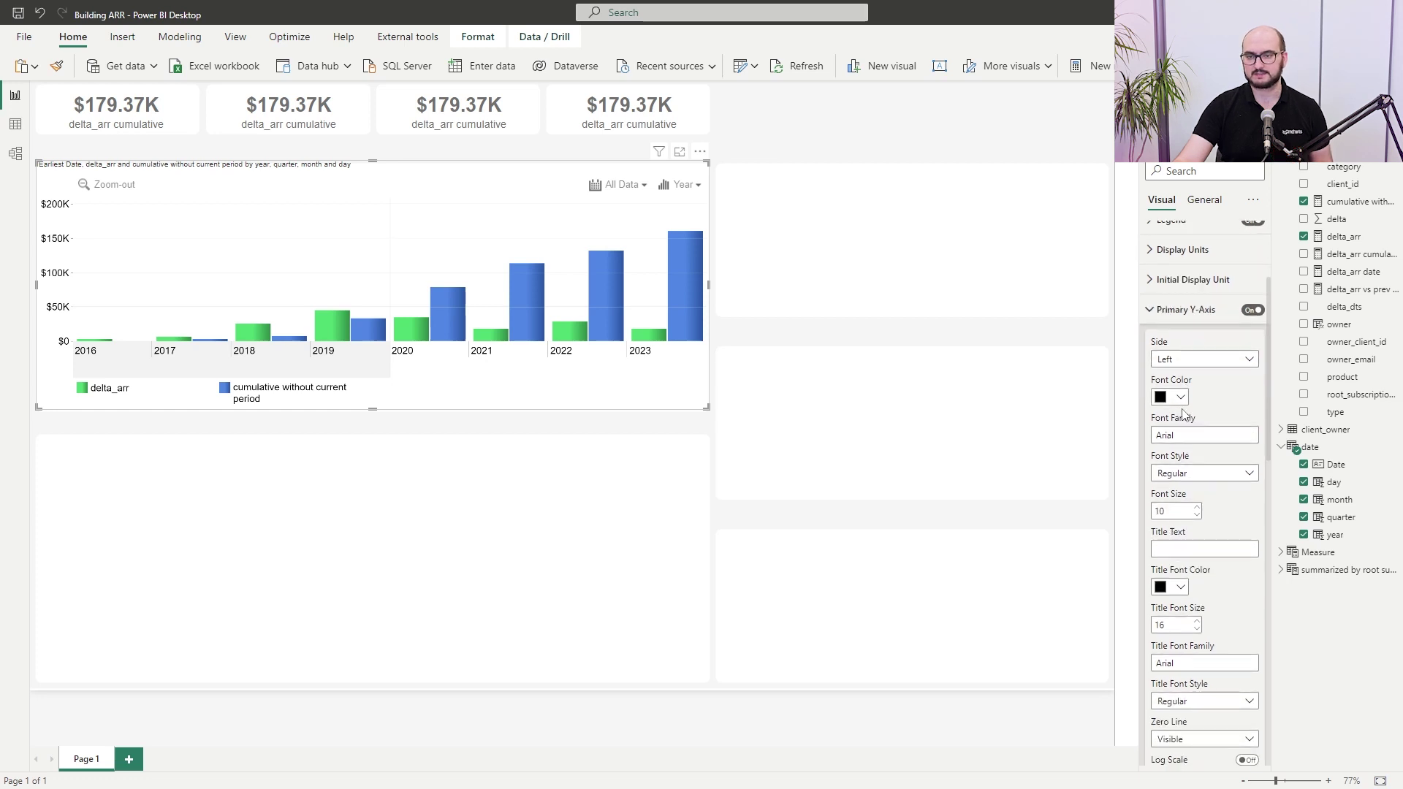
{"action": "scroll", "coordinate": [1196, 411], "scroll_direction": "down", "scroll_amount": 2}
{"action": "left_click", "coordinate": [1185, 387]}
{"action": "type", "text": "Amount, USD"}
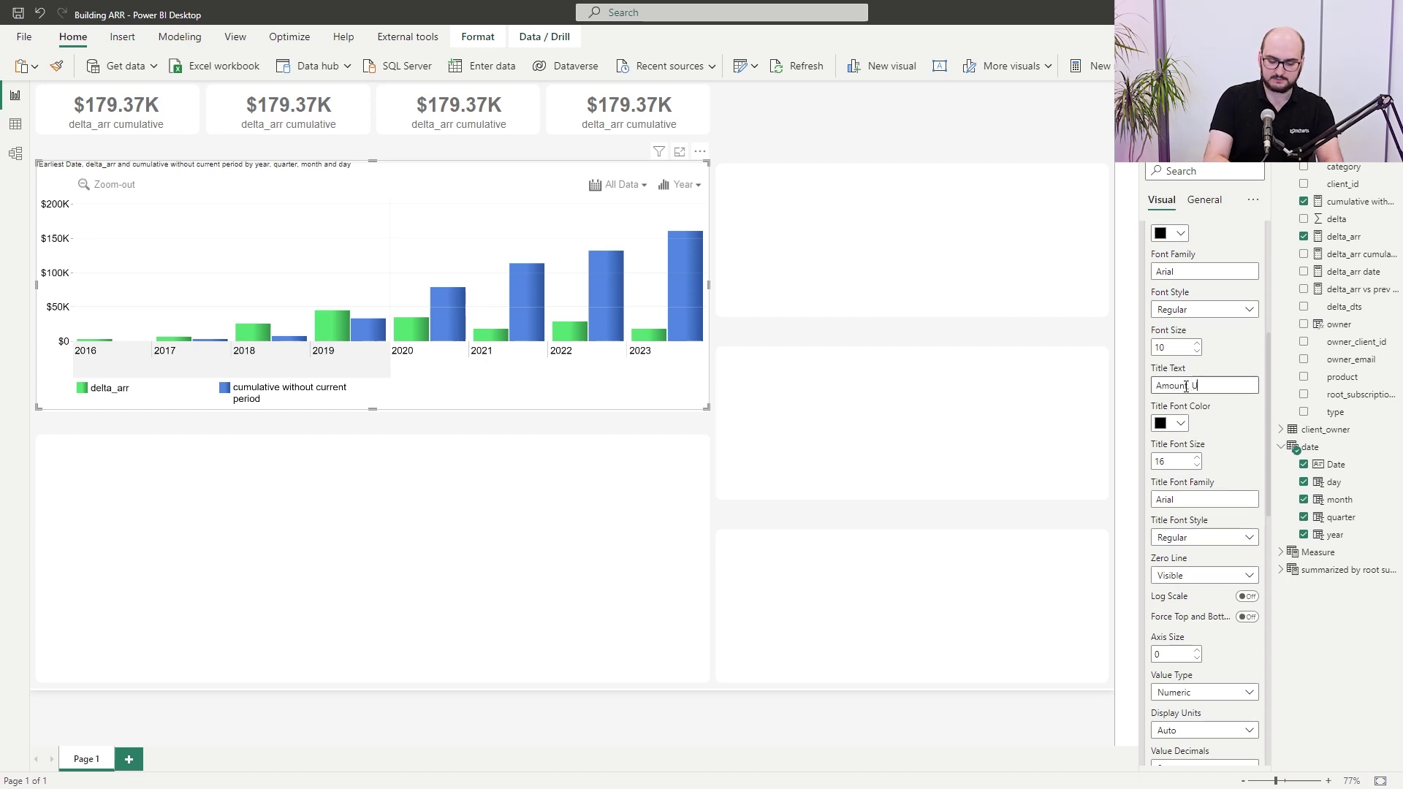
{"action": "left_click", "coordinate": [1169, 423]}
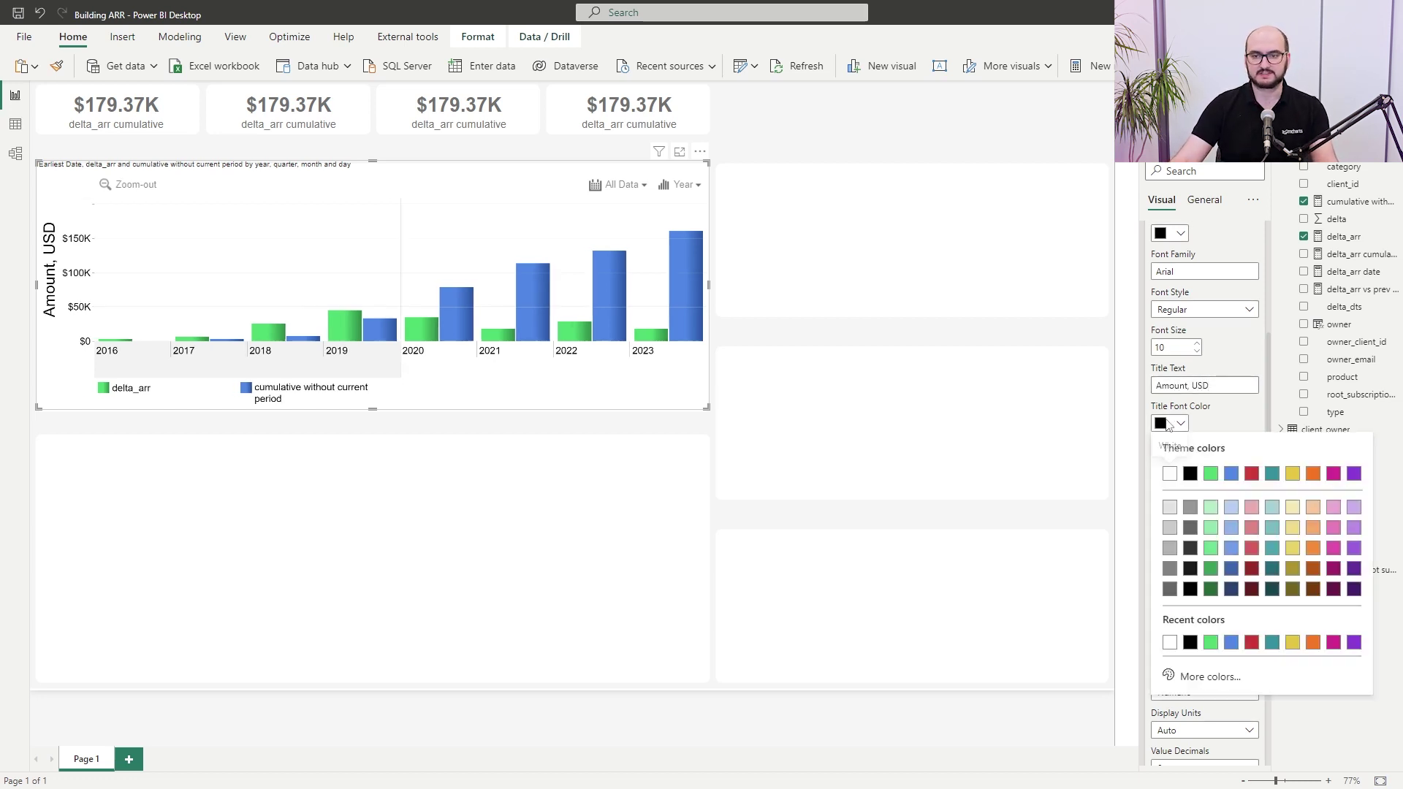
{"action": "left_click", "coordinate": [1210, 678]}
{"action": "type", "text": "#666666"}
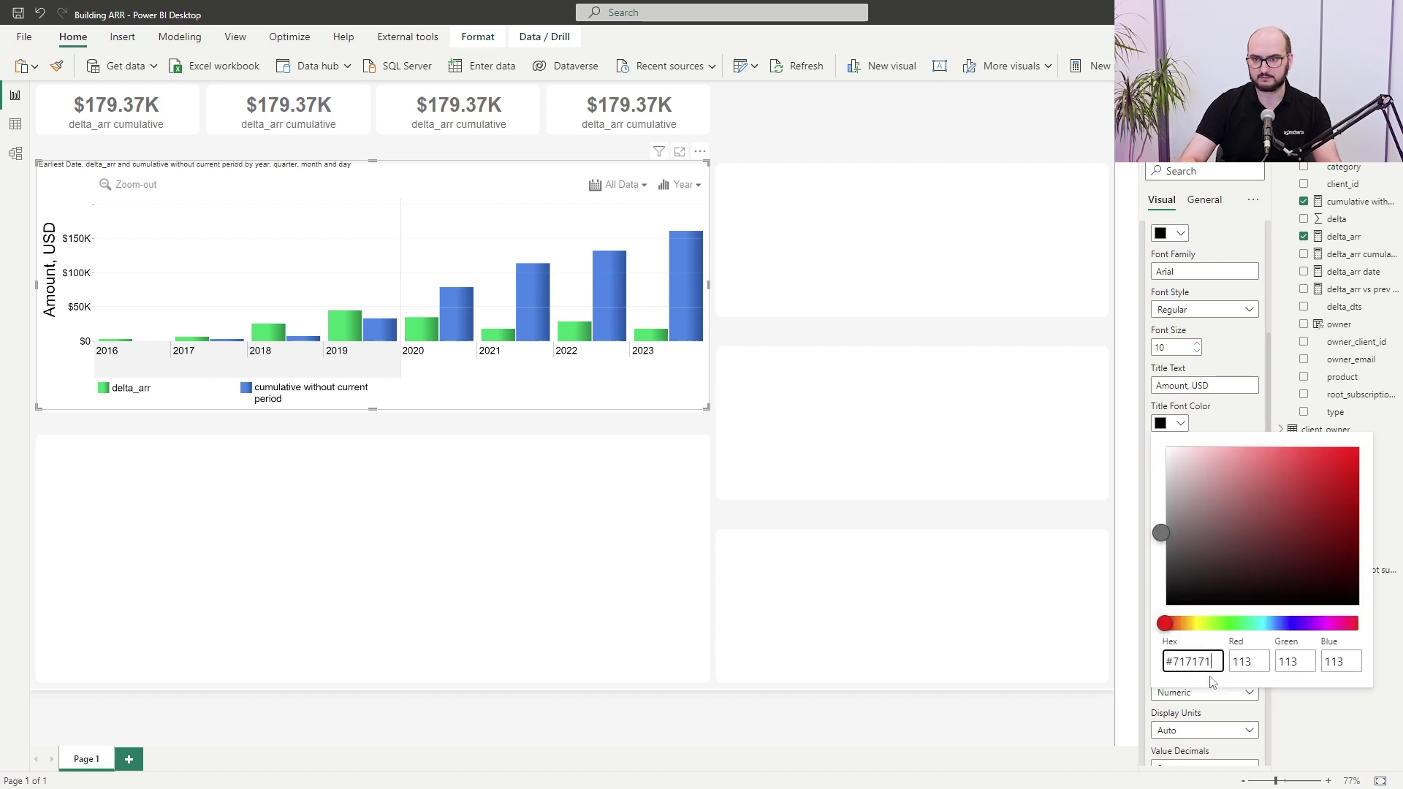
{"action": "key", "text": "Return"}
{"action": "left_click", "coordinate": [1239, 402]}
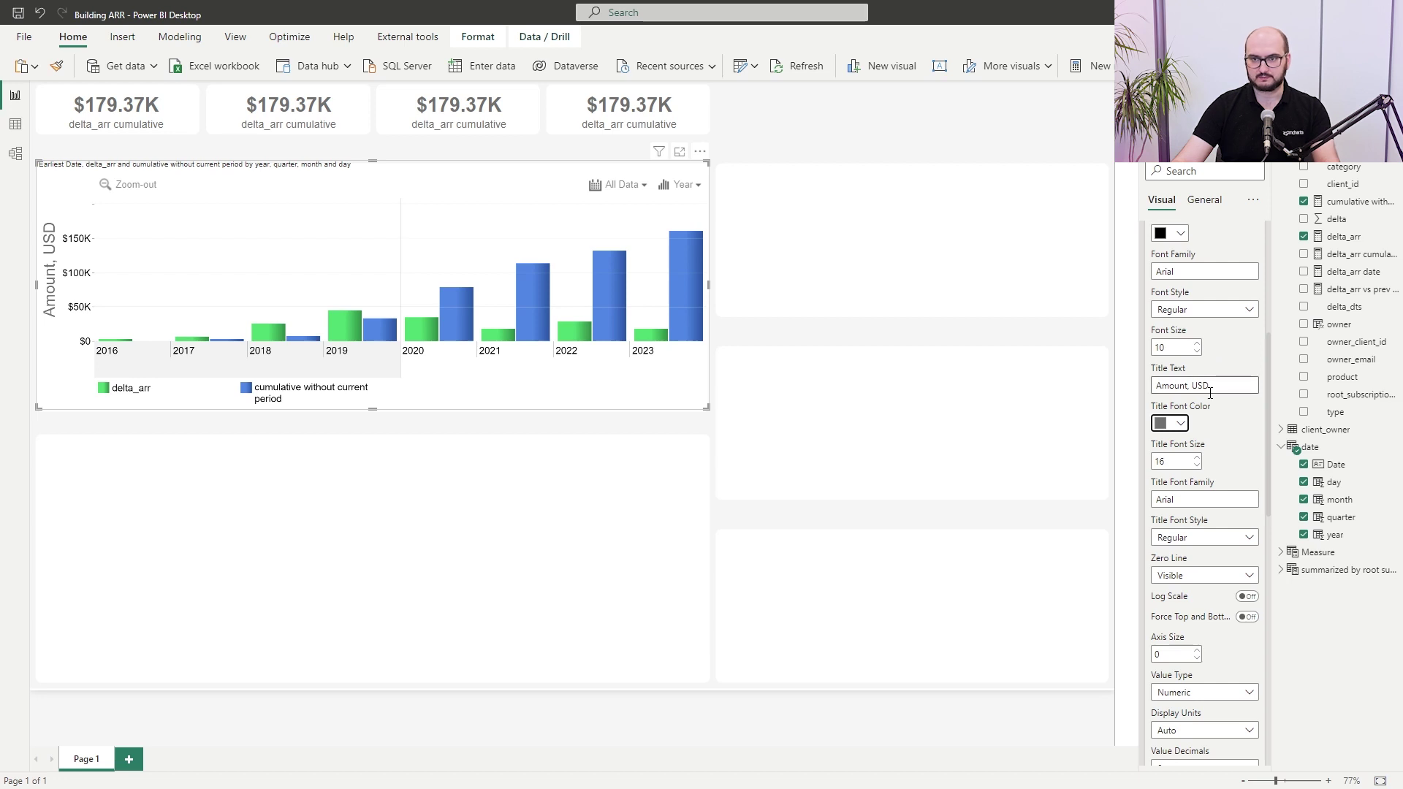
Step: Make the axis title bold at size 14 and set the axis size to 100
{"action": "left_click", "coordinate": [1205, 541]}
{"action": "left_click", "coordinate": [1177, 574]}
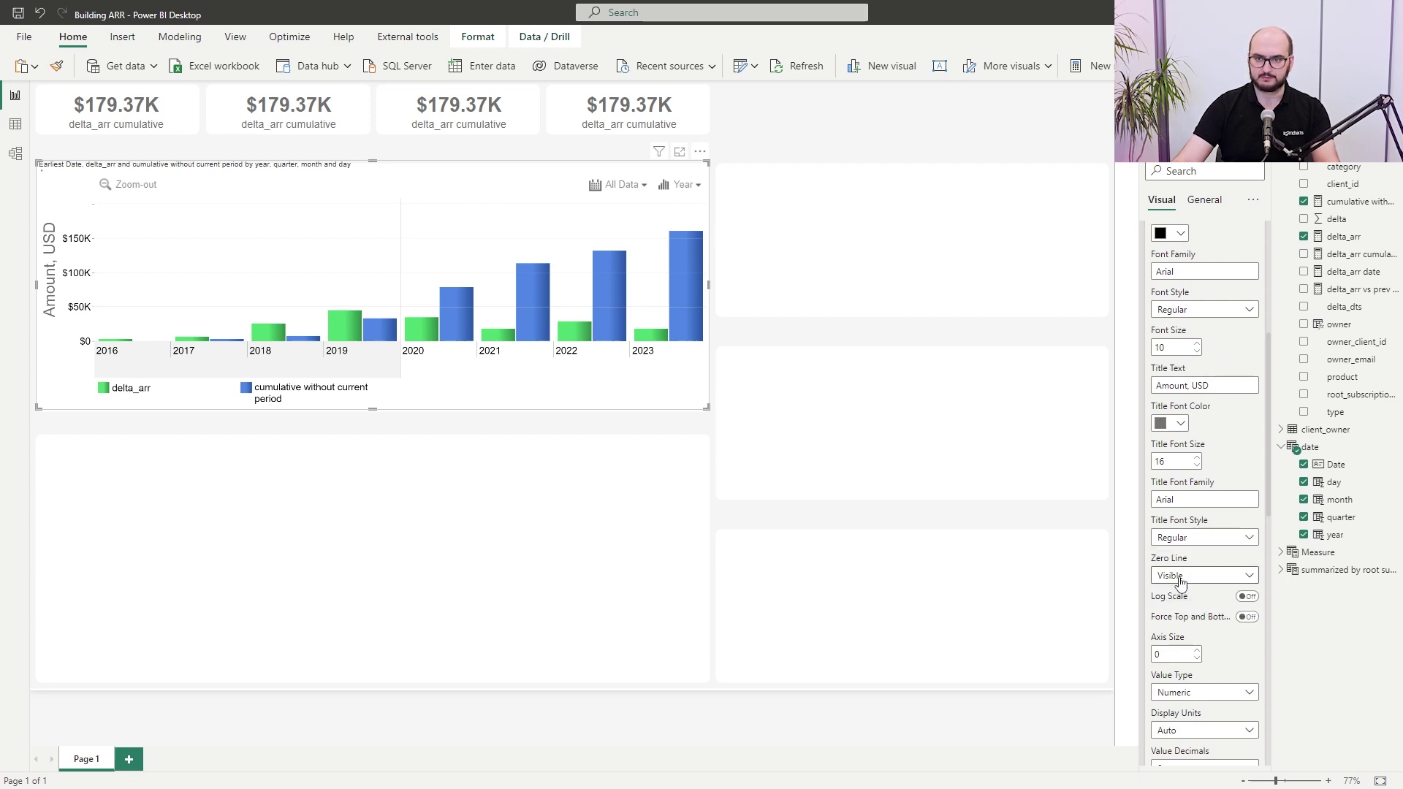
{"action": "scroll", "coordinate": [1190, 538], "scroll_direction": "down", "scroll_amount": 1}
{"action": "scroll", "coordinate": [1184, 555], "scroll_direction": "down", "scroll_amount": 3}
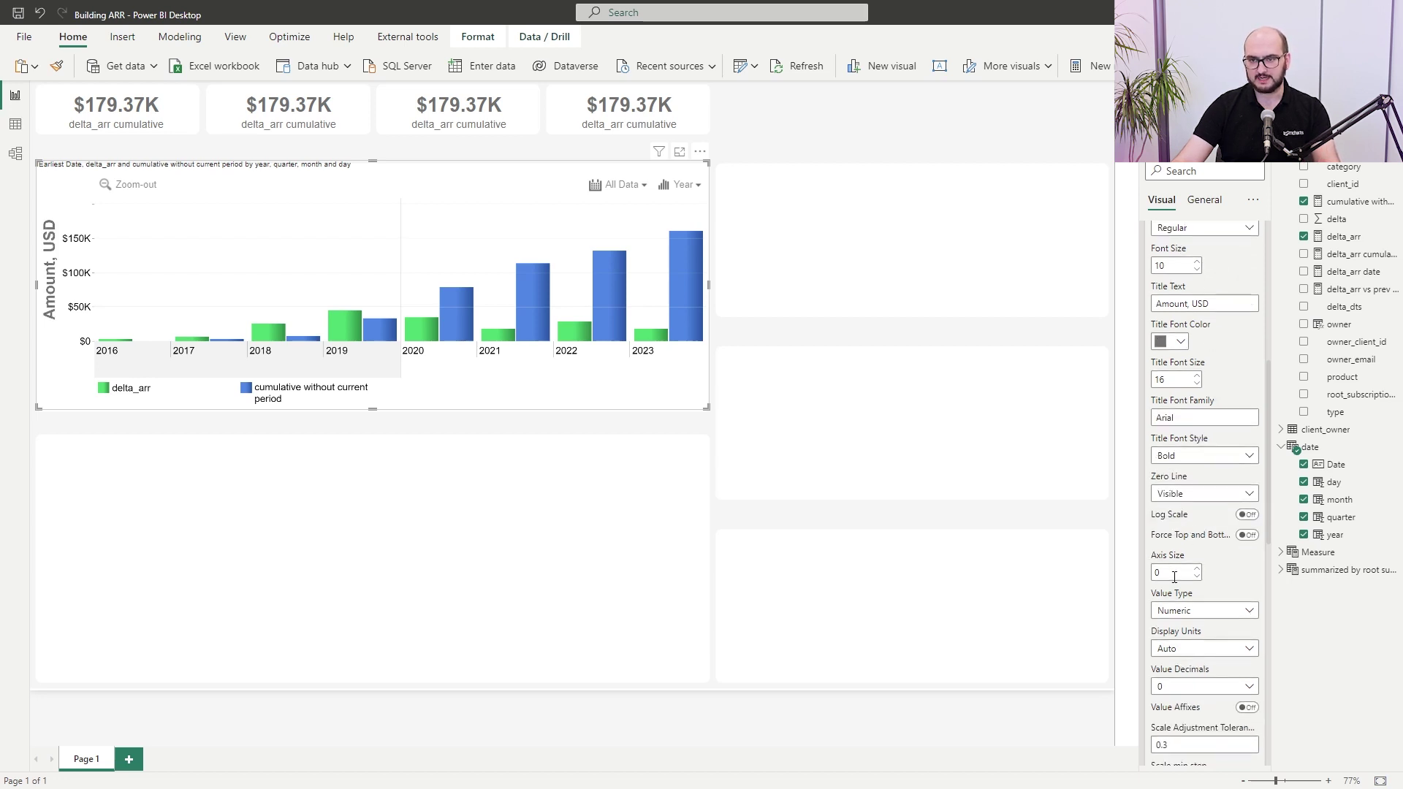
{"action": "type", "text": "00"}
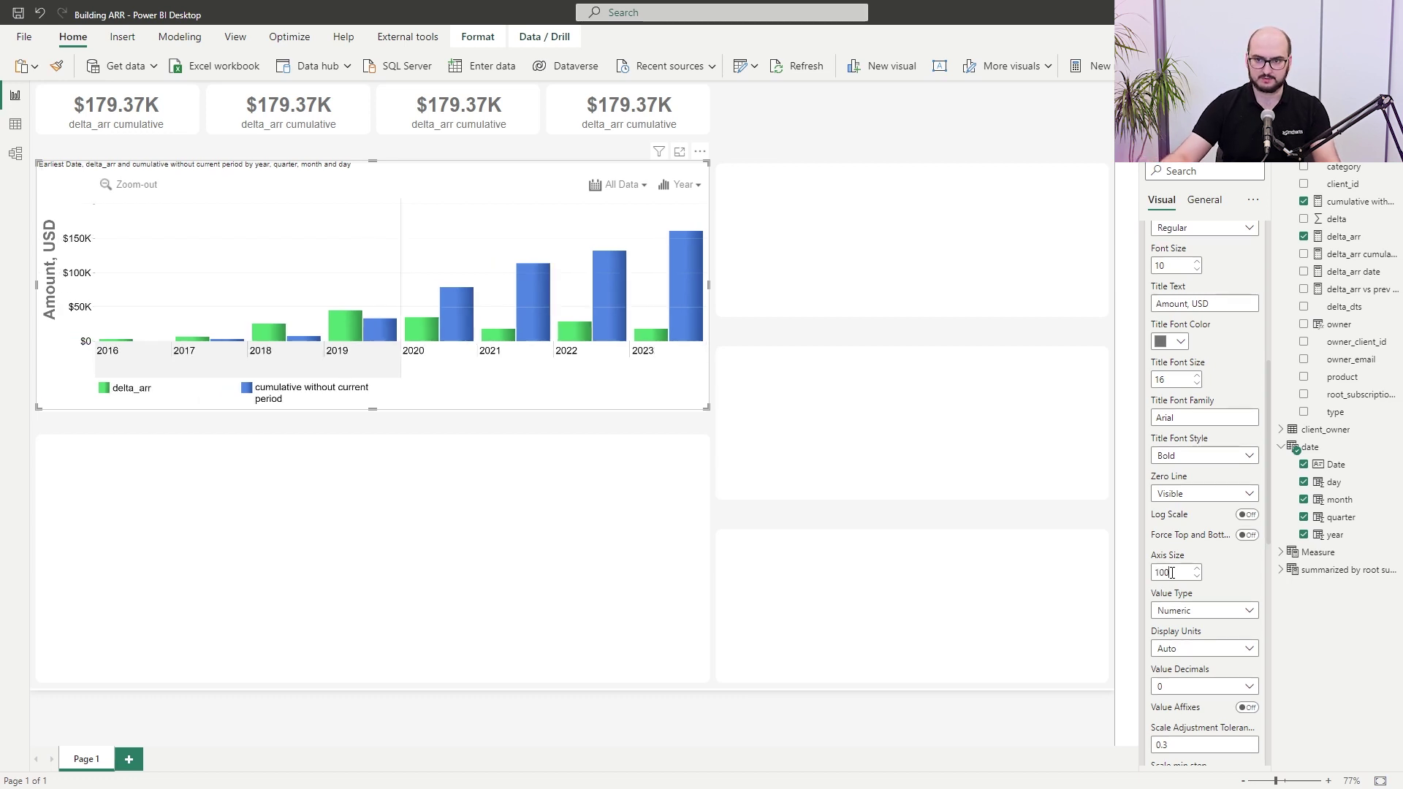
{"action": "double_click", "coordinate": [1170, 382]}
{"action": "type", "text": "14"}
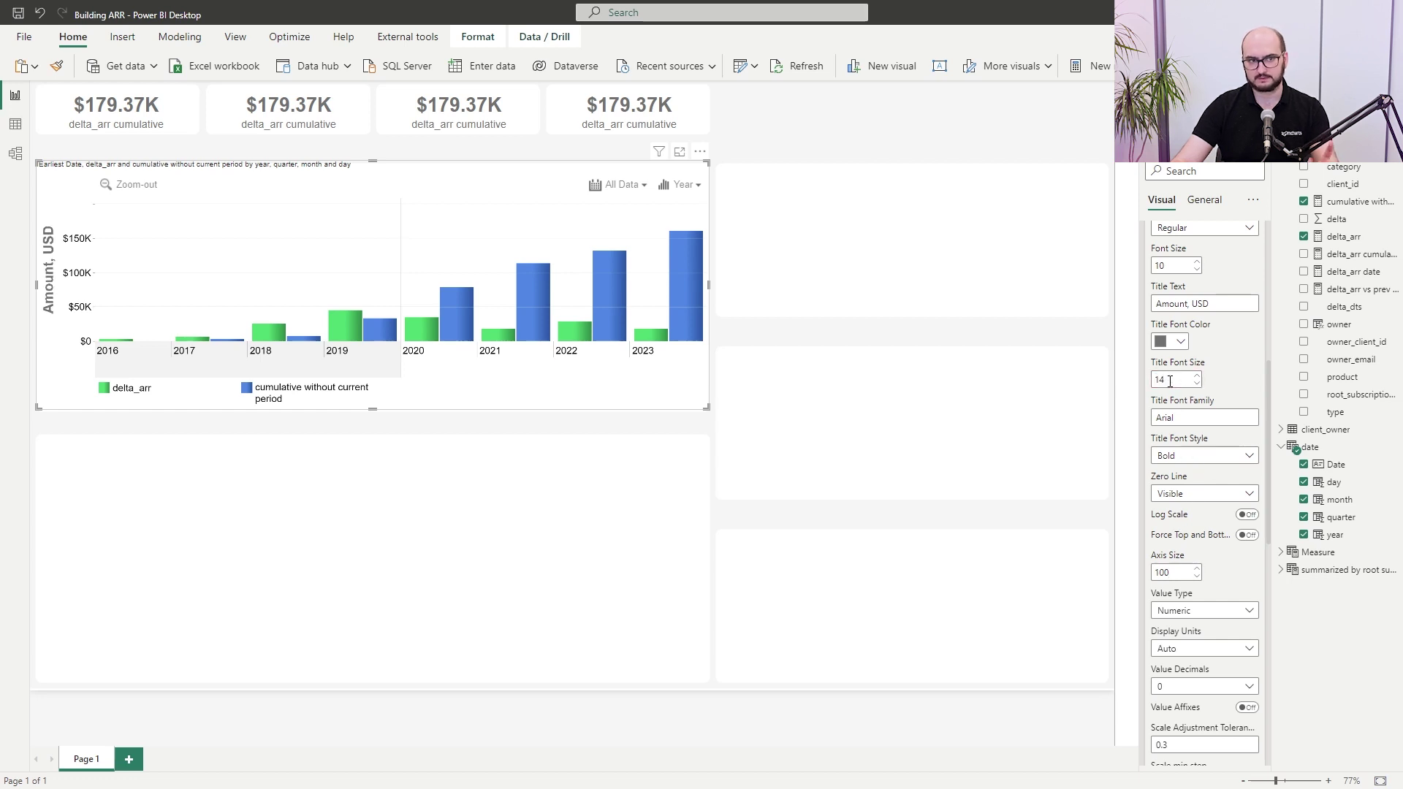
Step: Set the scale adjustment tolerance to 0.2 and the tick width to 0
{"action": "scroll", "coordinate": [1187, 541], "scroll_direction": "down", "scroll_amount": 2}
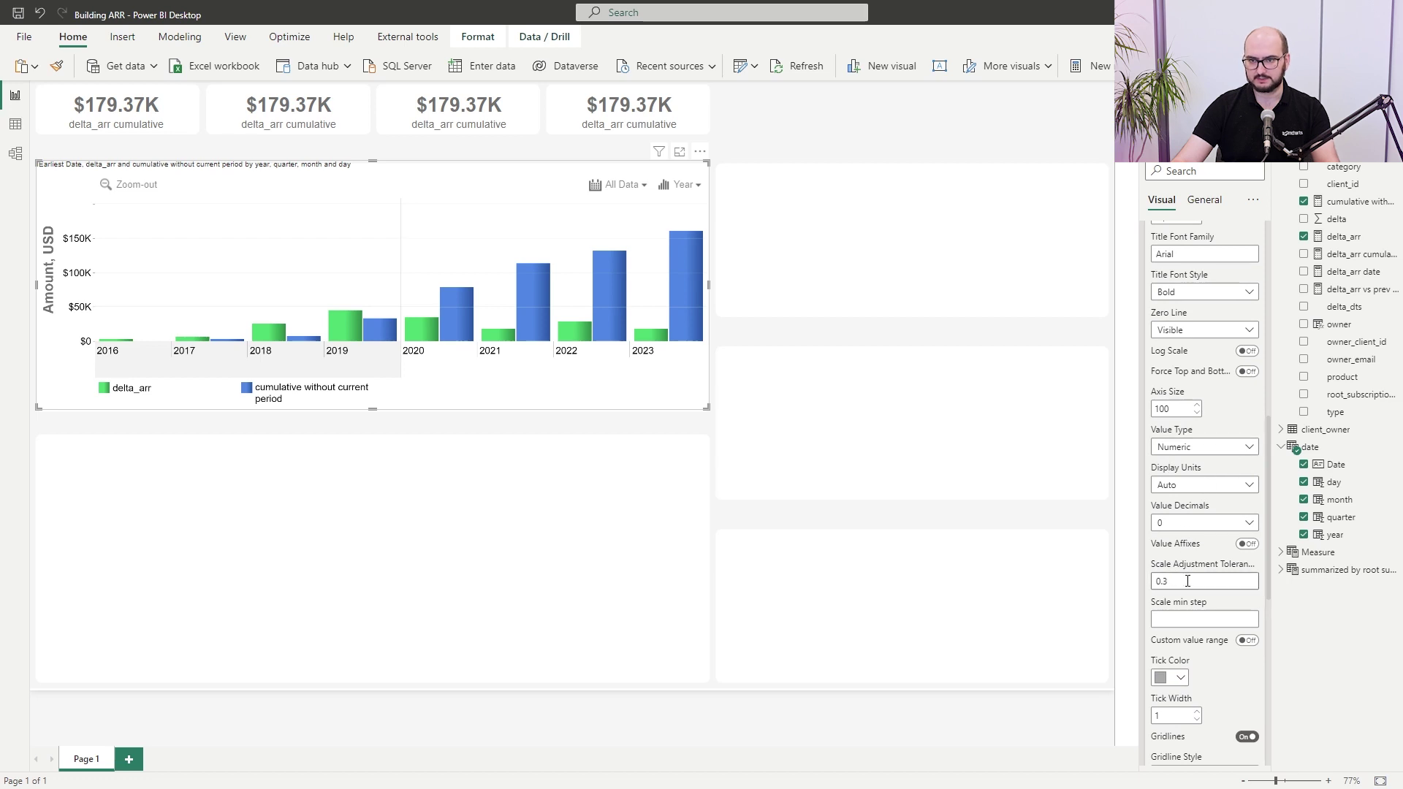
{"action": "key", "text": "BackSpace"}
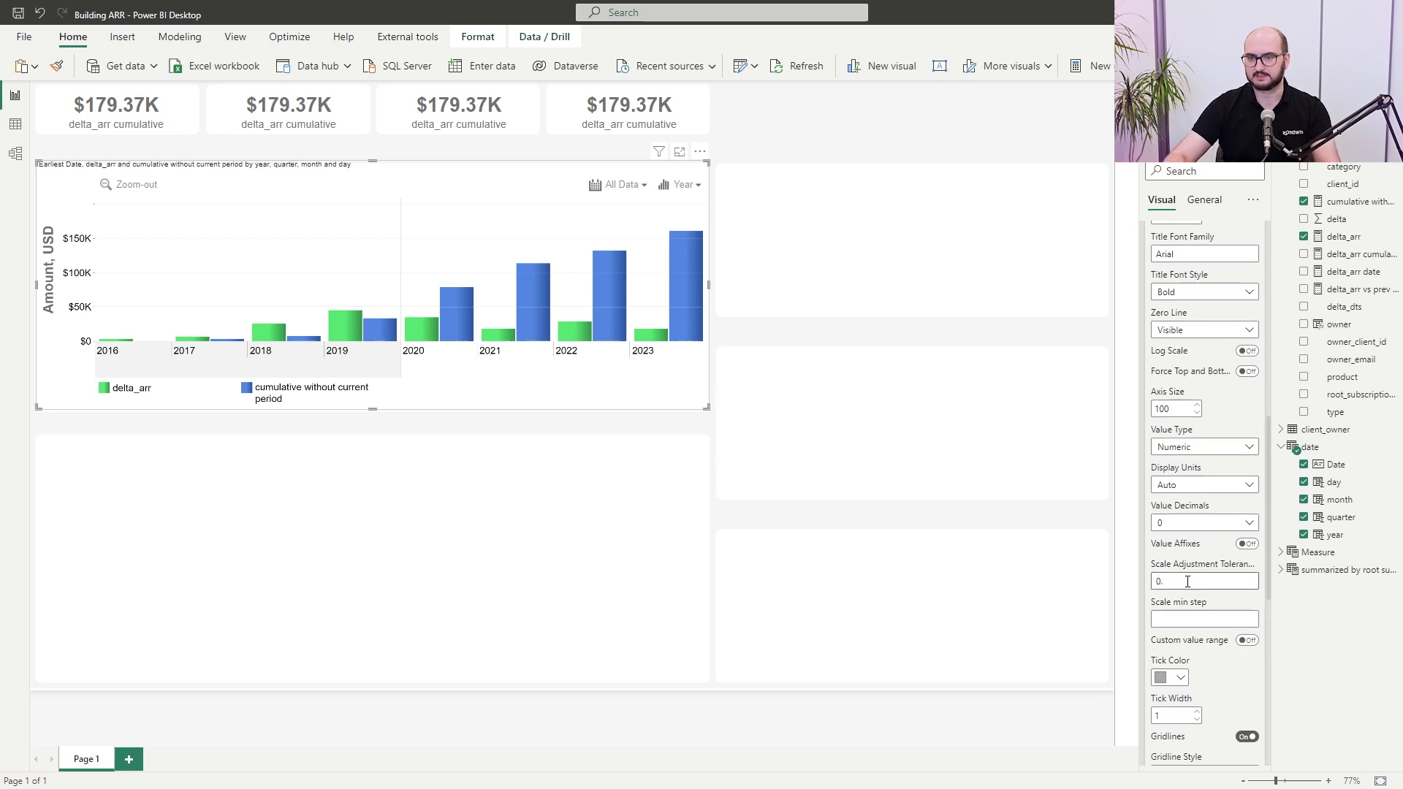
{"action": "type", "text": "2"}
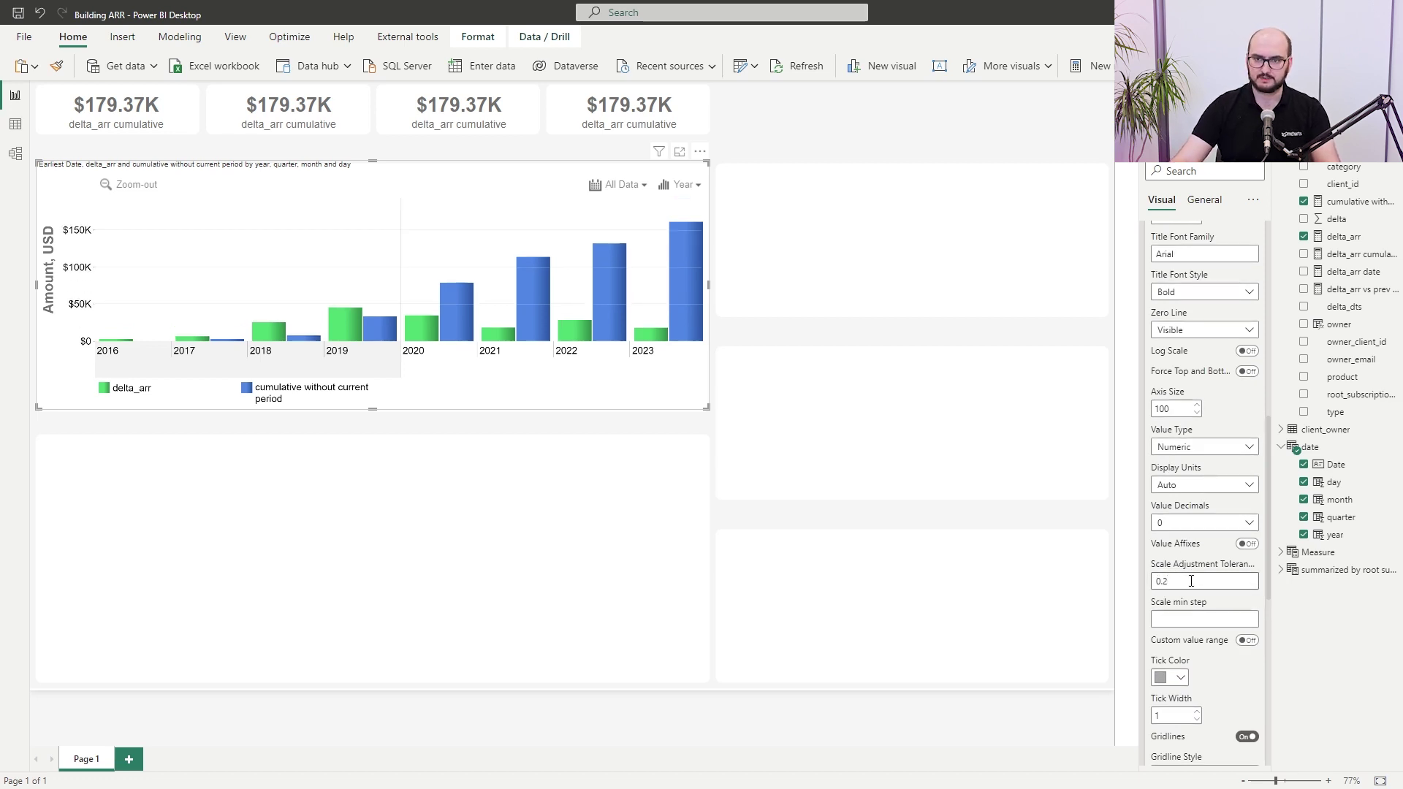
{"action": "scroll", "coordinate": [1189, 581], "scroll_direction": "down", "scroll_amount": 2}
{"action": "double_click", "coordinate": [1167, 634]}
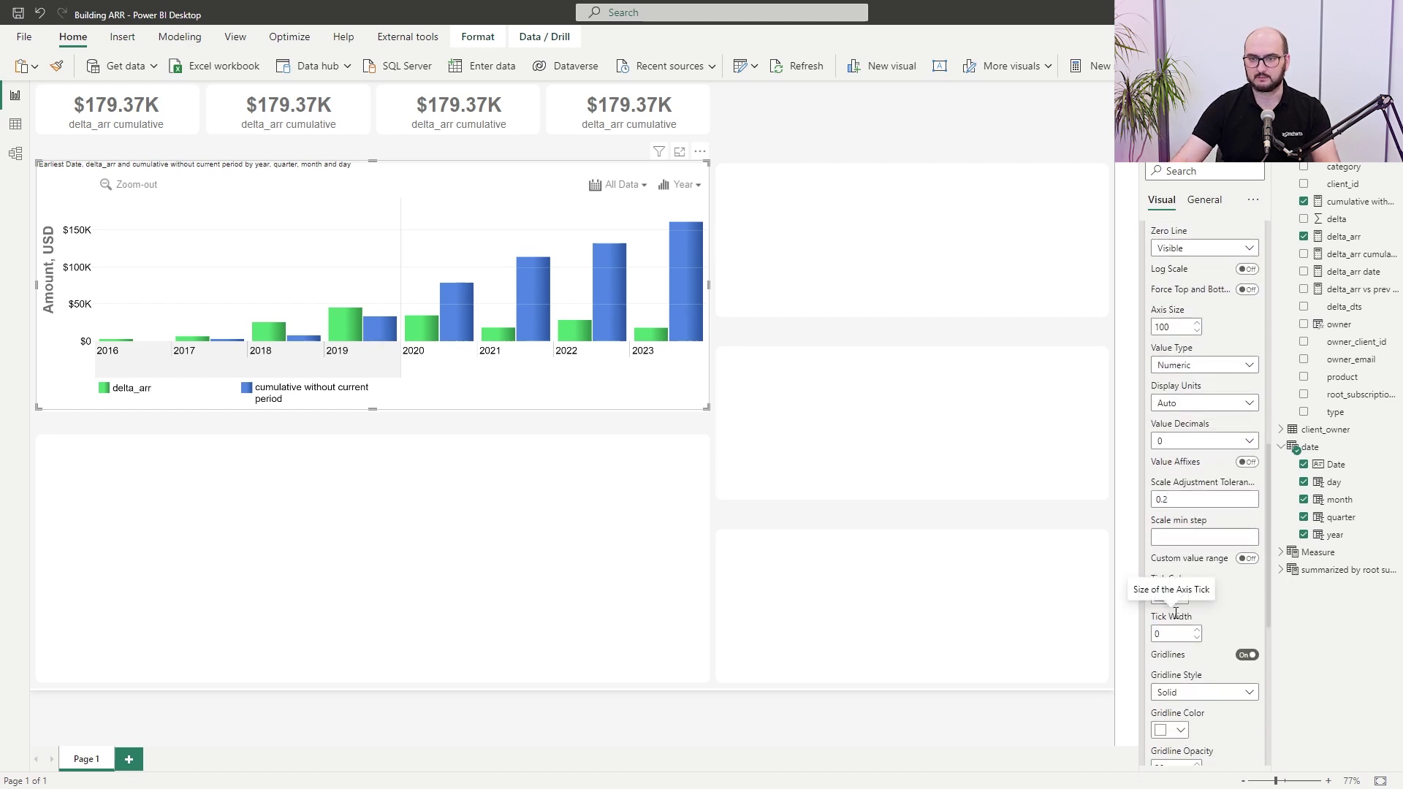
{"action": "scroll", "coordinate": [1235, 559], "scroll_direction": "down", "scroll_amount": 3}
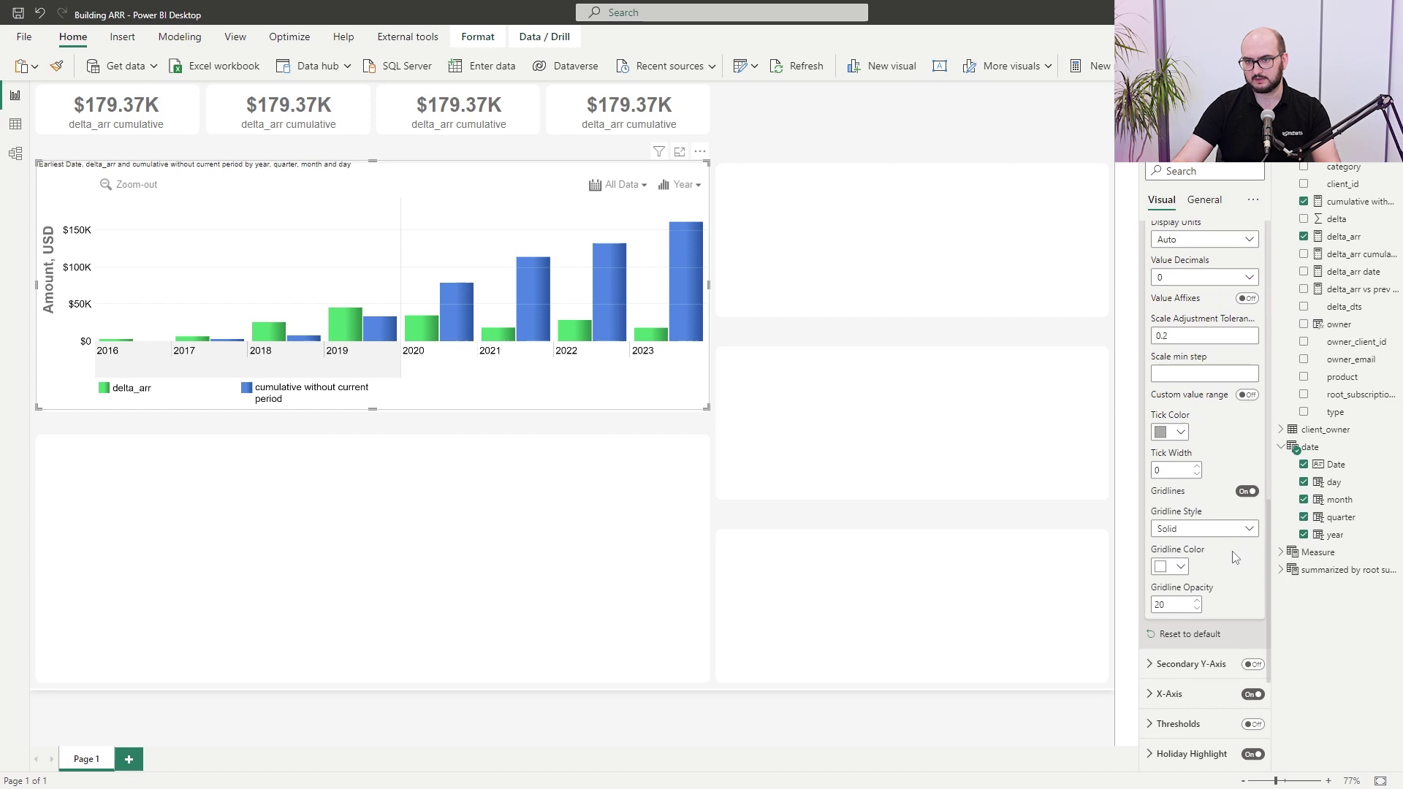
{"action": "scroll", "coordinate": [1221, 570], "scroll_direction": "up", "scroll_amount": 10}
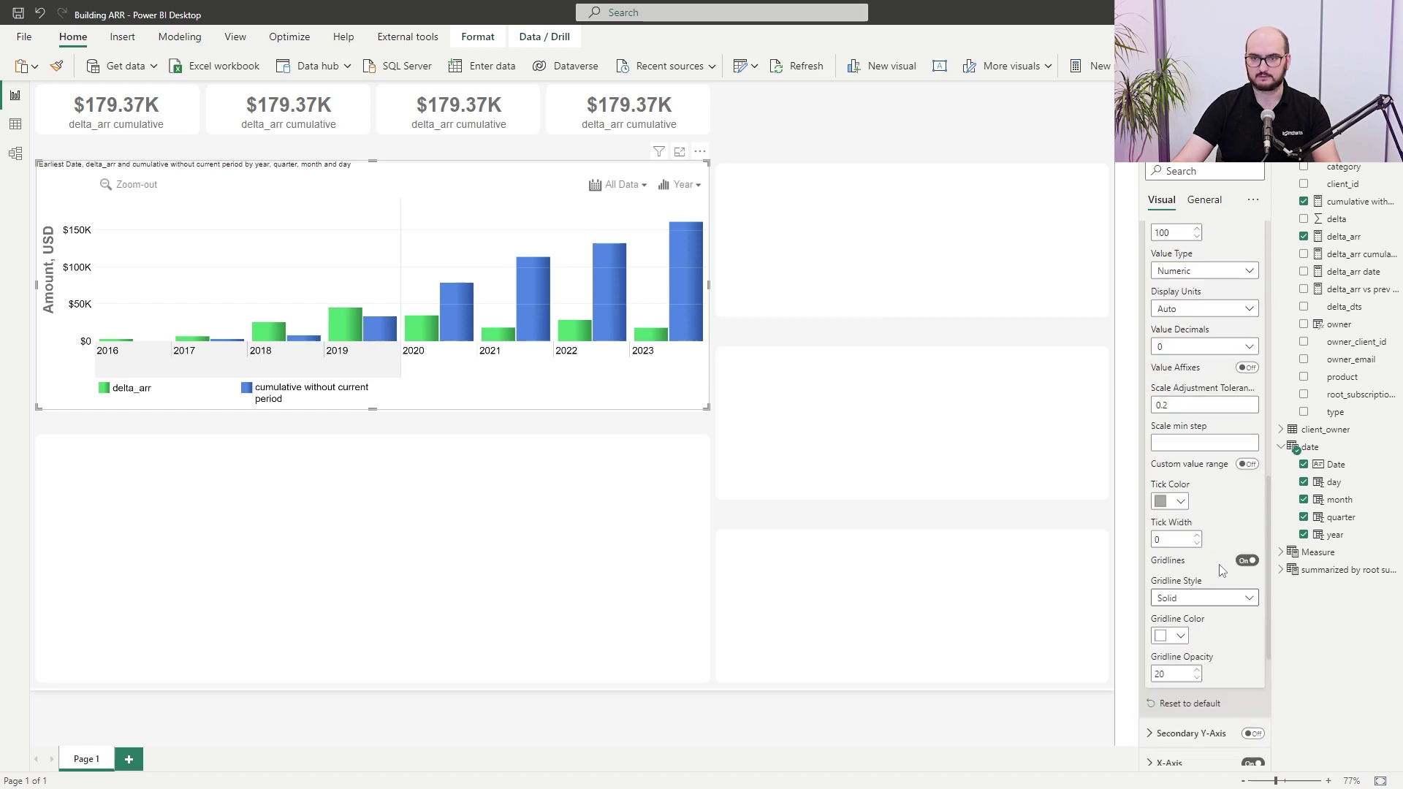
{"action": "left_click", "coordinate": [1183, 316]}
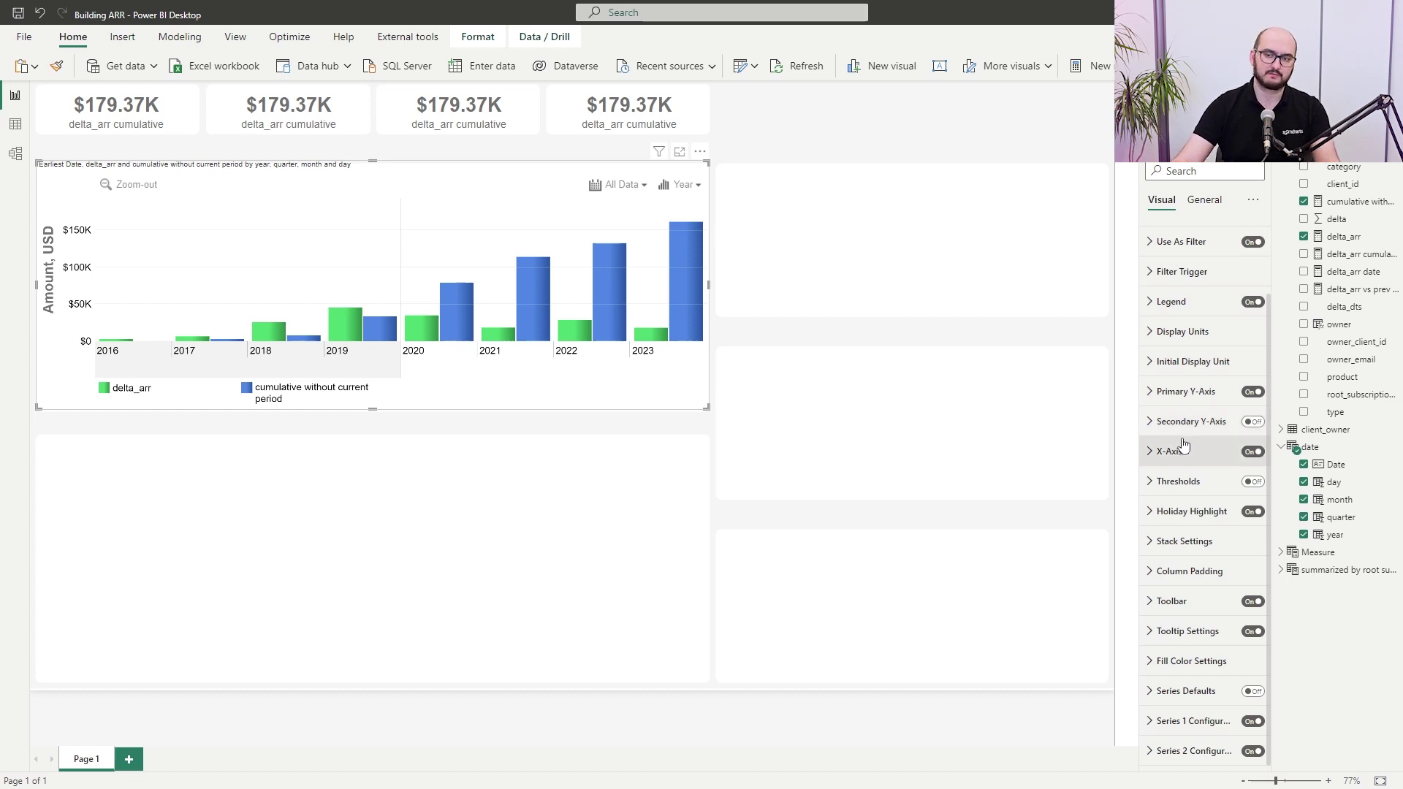
Step: Rename the first series 'Delta ARR, $' and show value labels on its bars
{"action": "left_click", "coordinate": [1198, 720]}
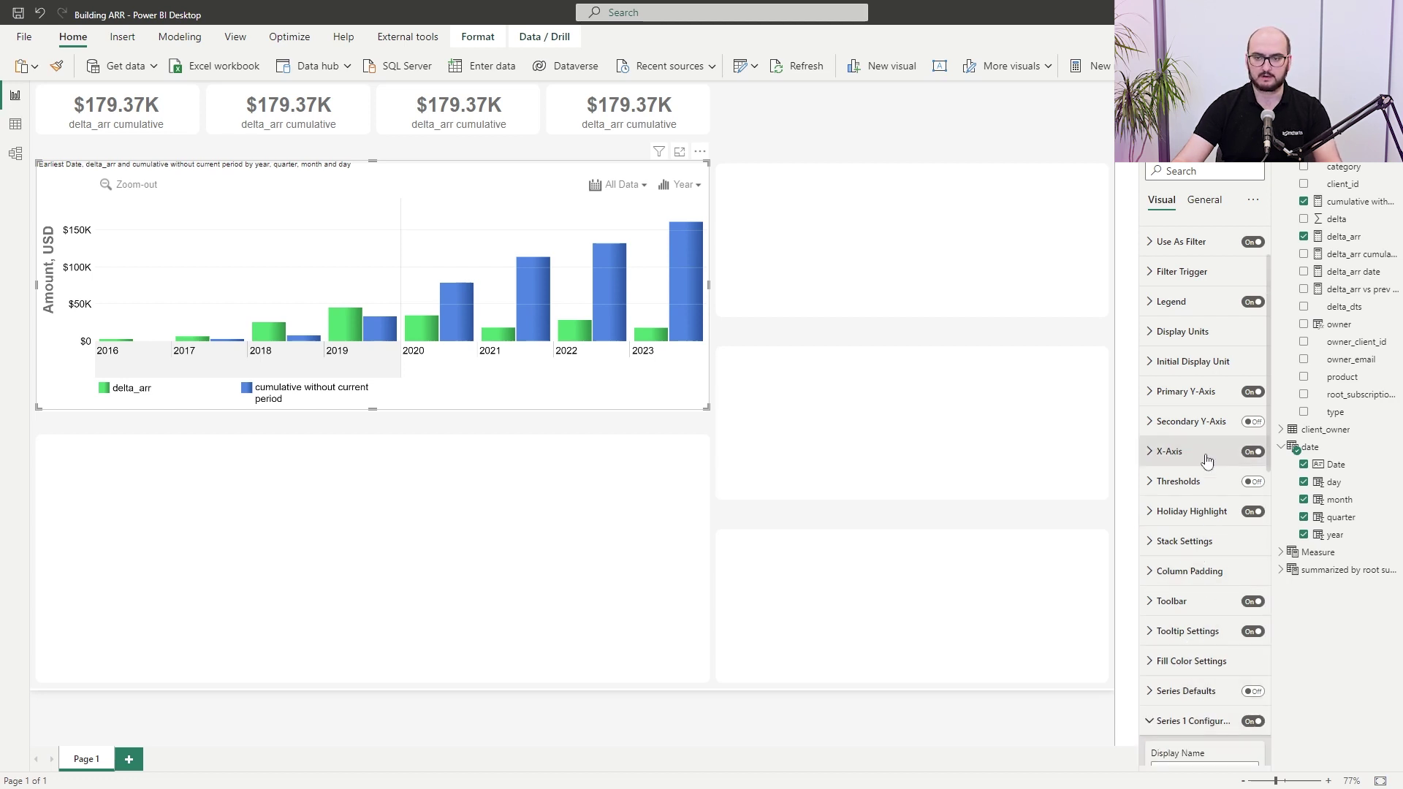
{"action": "scroll", "coordinate": [1206, 462], "scroll_direction": "down", "scroll_amount": 5}
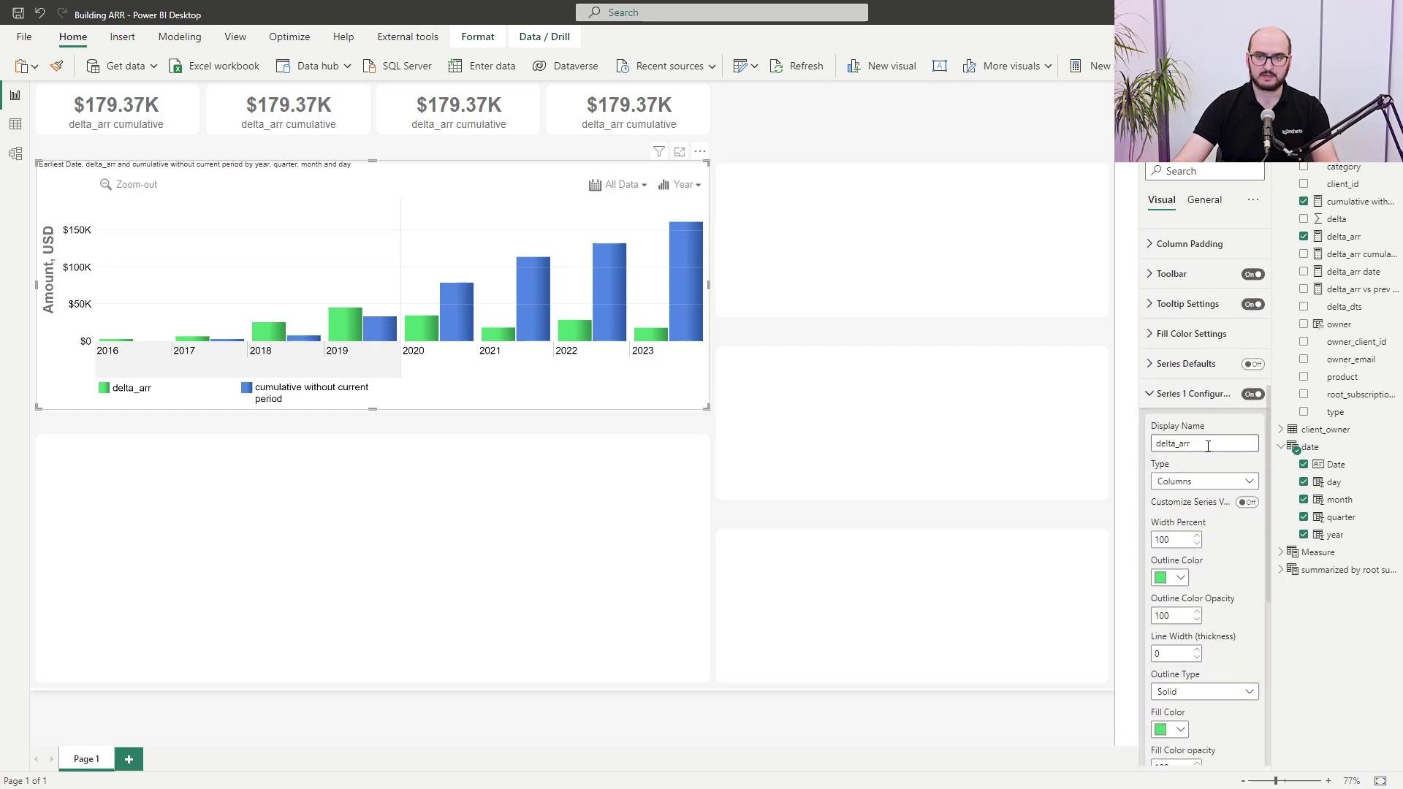
{"action": "double_click", "coordinate": [1155, 445]}
{"action": "type", "text": "Delta ARR, $"}
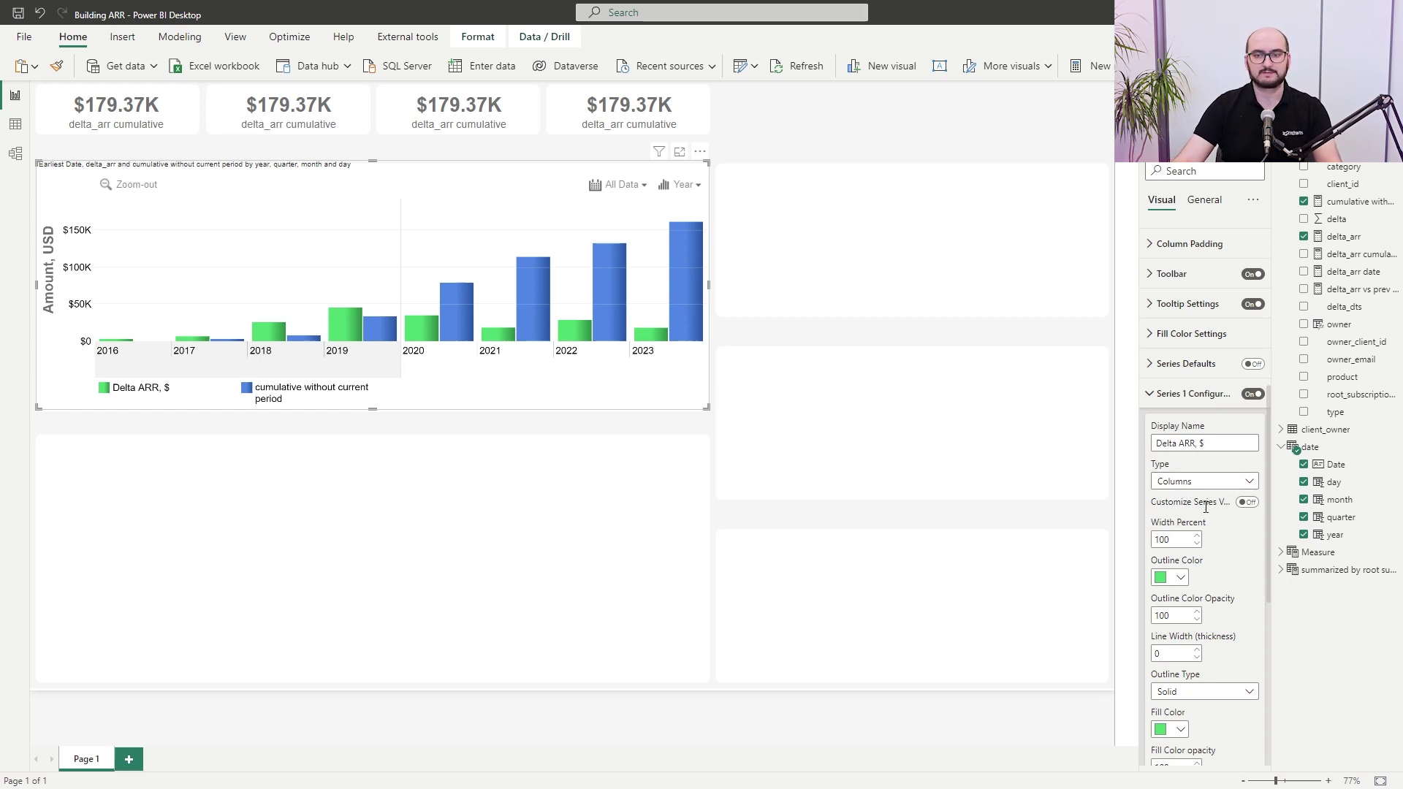
{"action": "left_click", "coordinate": [1246, 503]}
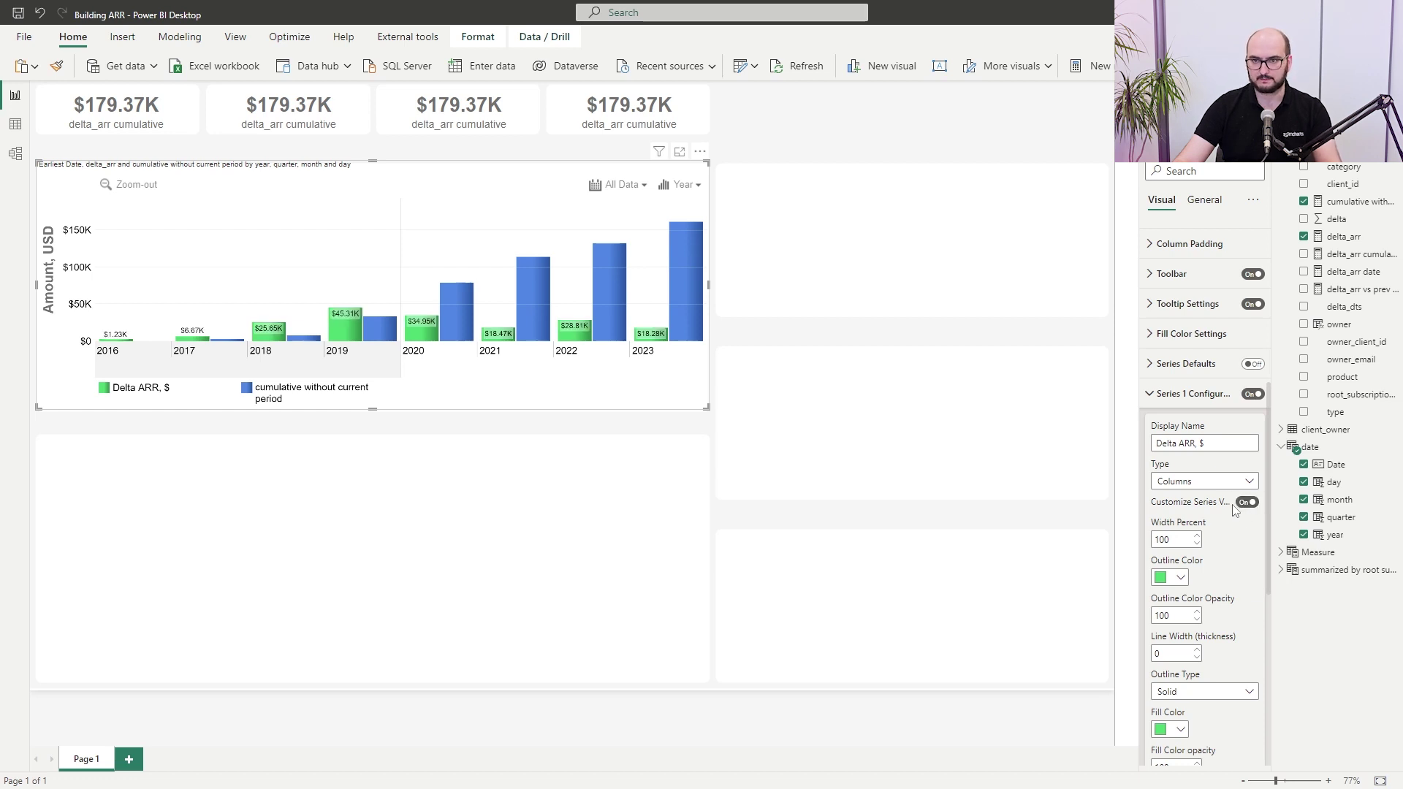
{"action": "scroll", "coordinate": [1213, 476], "scroll_direction": "down", "scroll_amount": 3}
{"action": "scroll", "coordinate": [1213, 476], "scroll_direction": "down", "scroll_amount": 4}
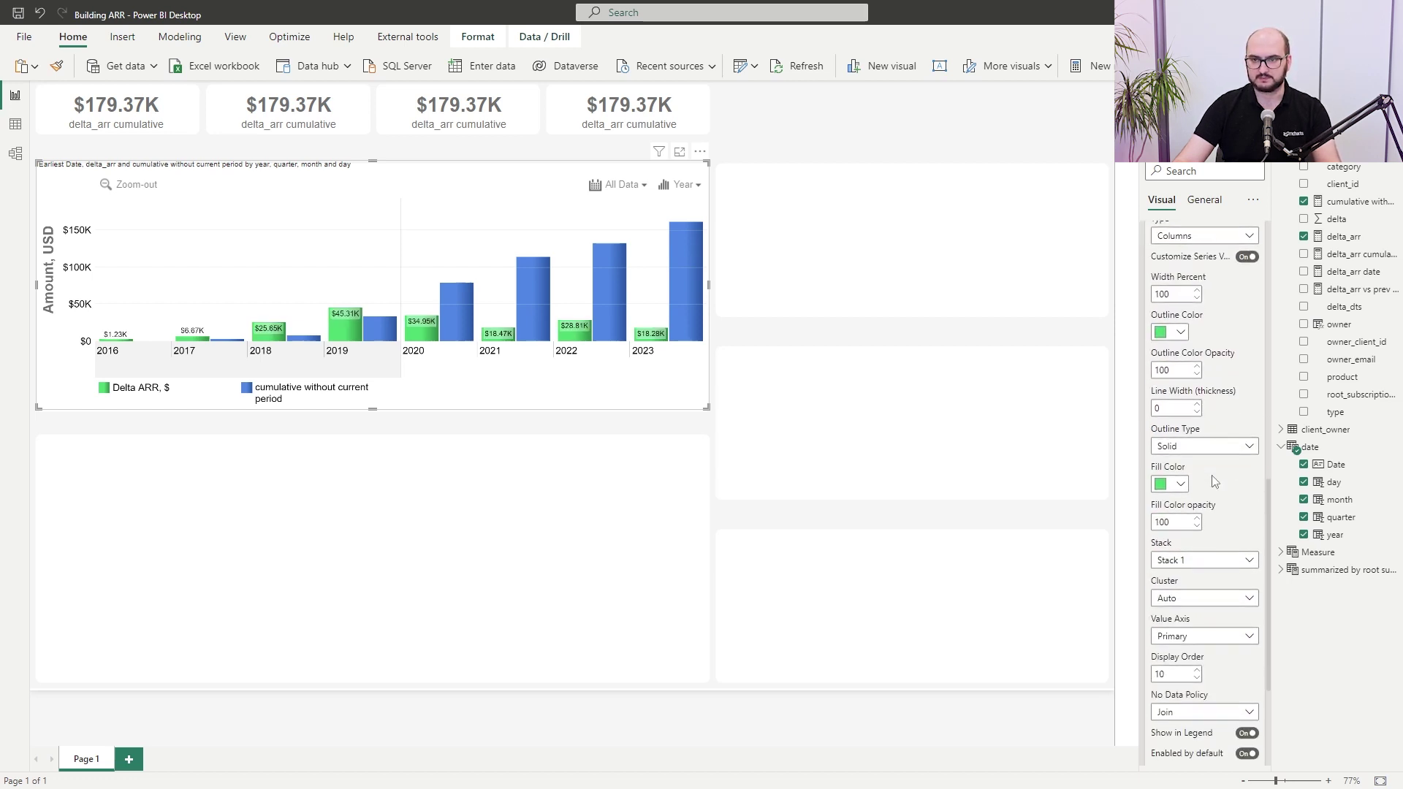
{"action": "scroll", "coordinate": [1206, 457], "scroll_direction": "down", "scroll_amount": 3}
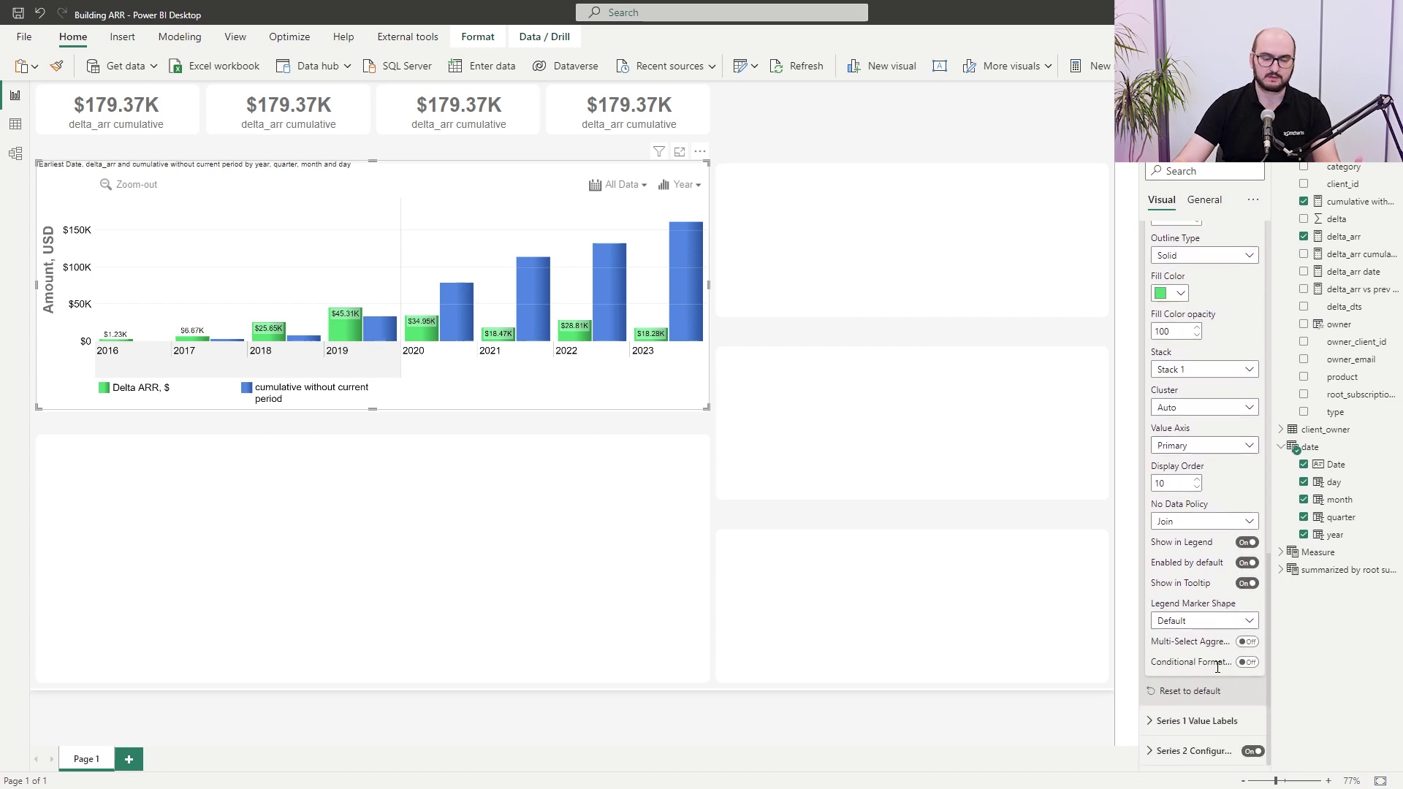
Step: Enable conditional bar colouring with the upper colour origin at constant value 0
{"action": "left_click", "coordinate": [1246, 662]}
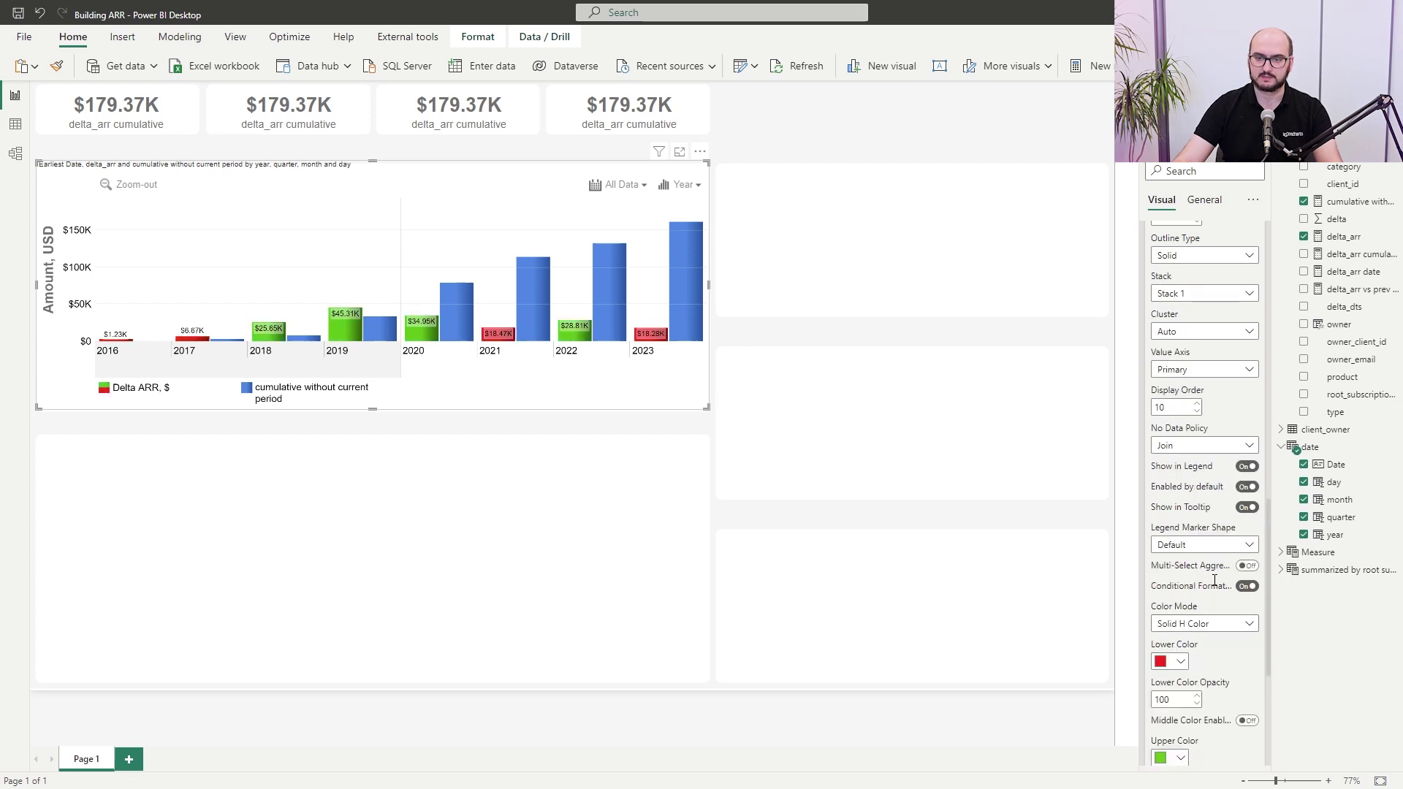
{"action": "scroll", "coordinate": [1217, 580], "scroll_direction": "down", "scroll_amount": 3}
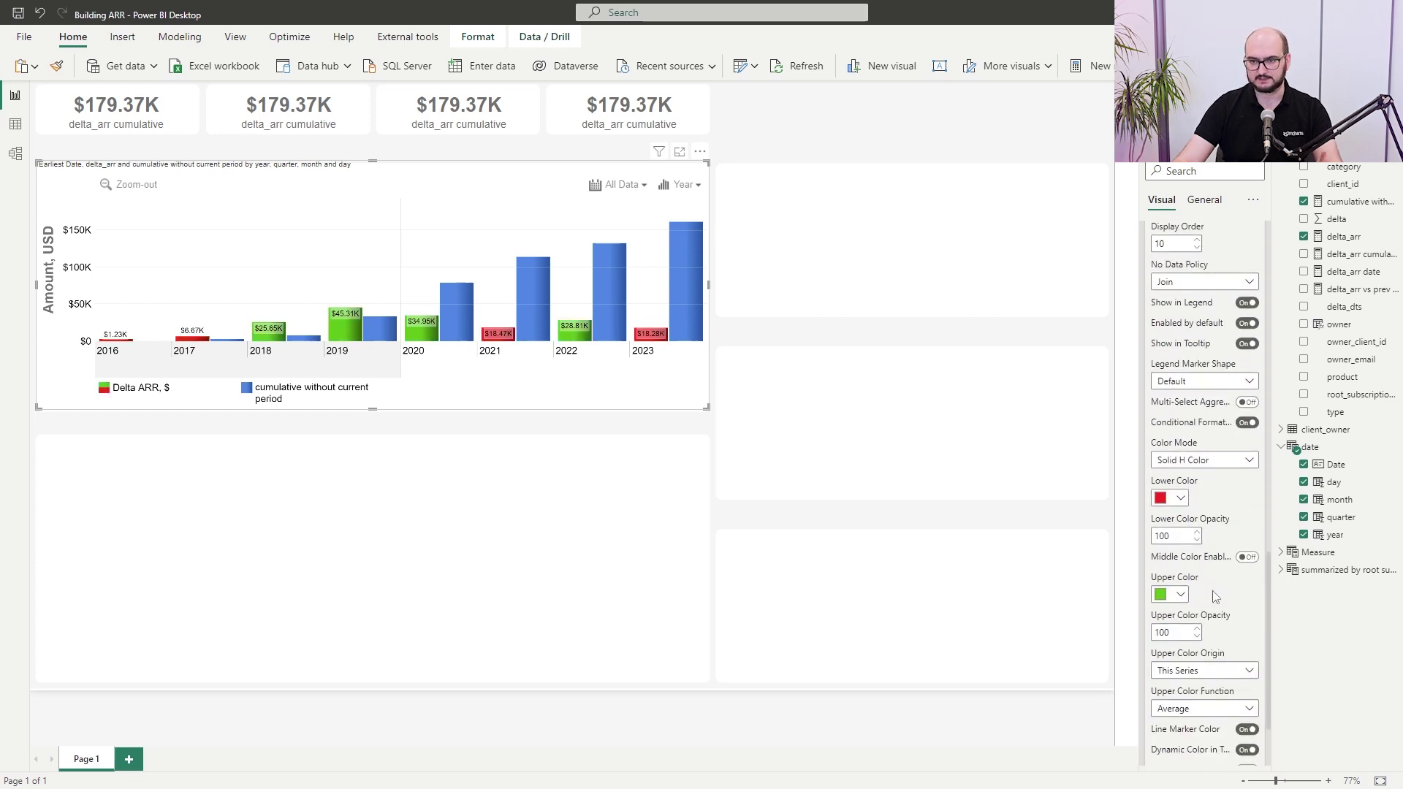
{"action": "scroll", "coordinate": [1215, 595], "scroll_direction": "down", "scroll_amount": 2}
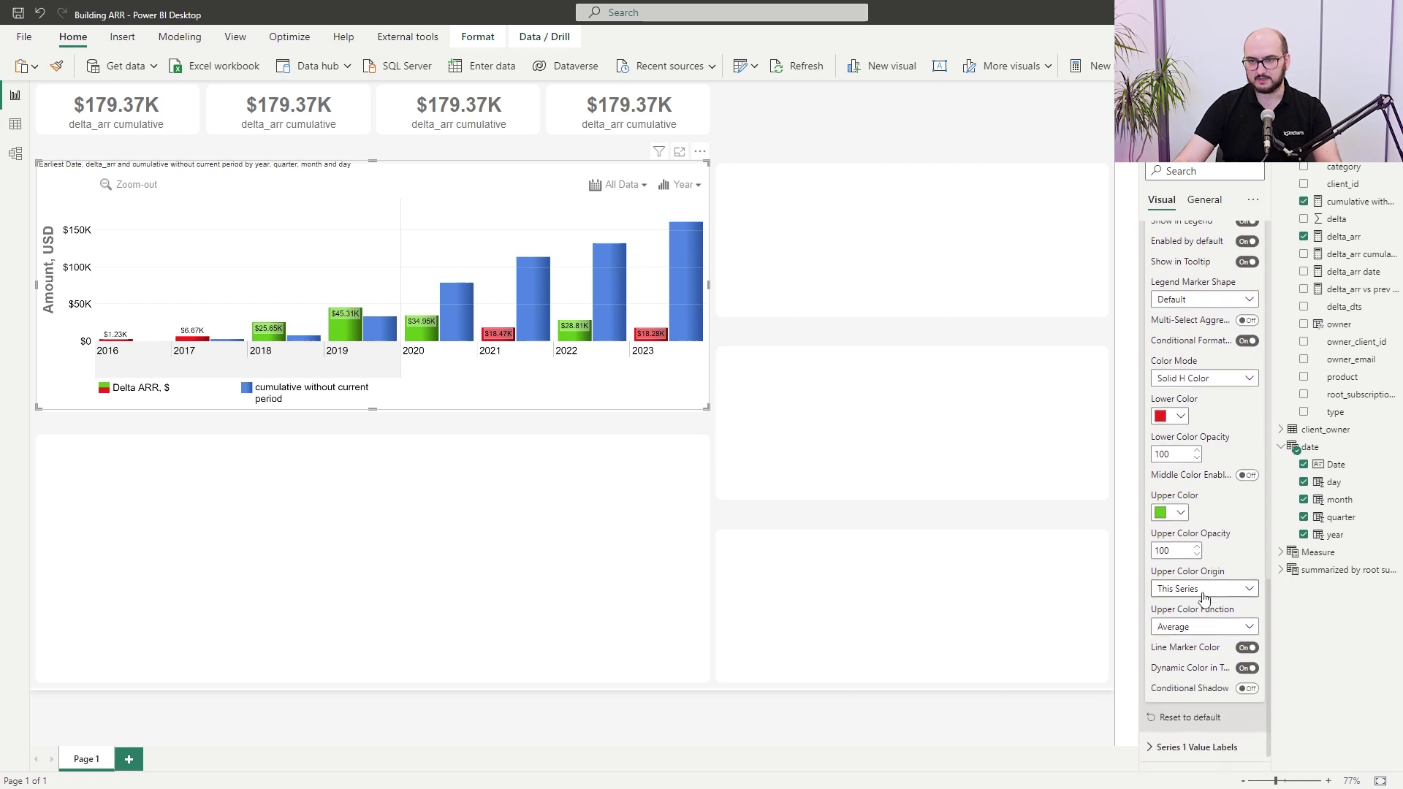
{"action": "left_click", "coordinate": [1204, 592]}
{"action": "left_click", "coordinate": [1199, 624]}
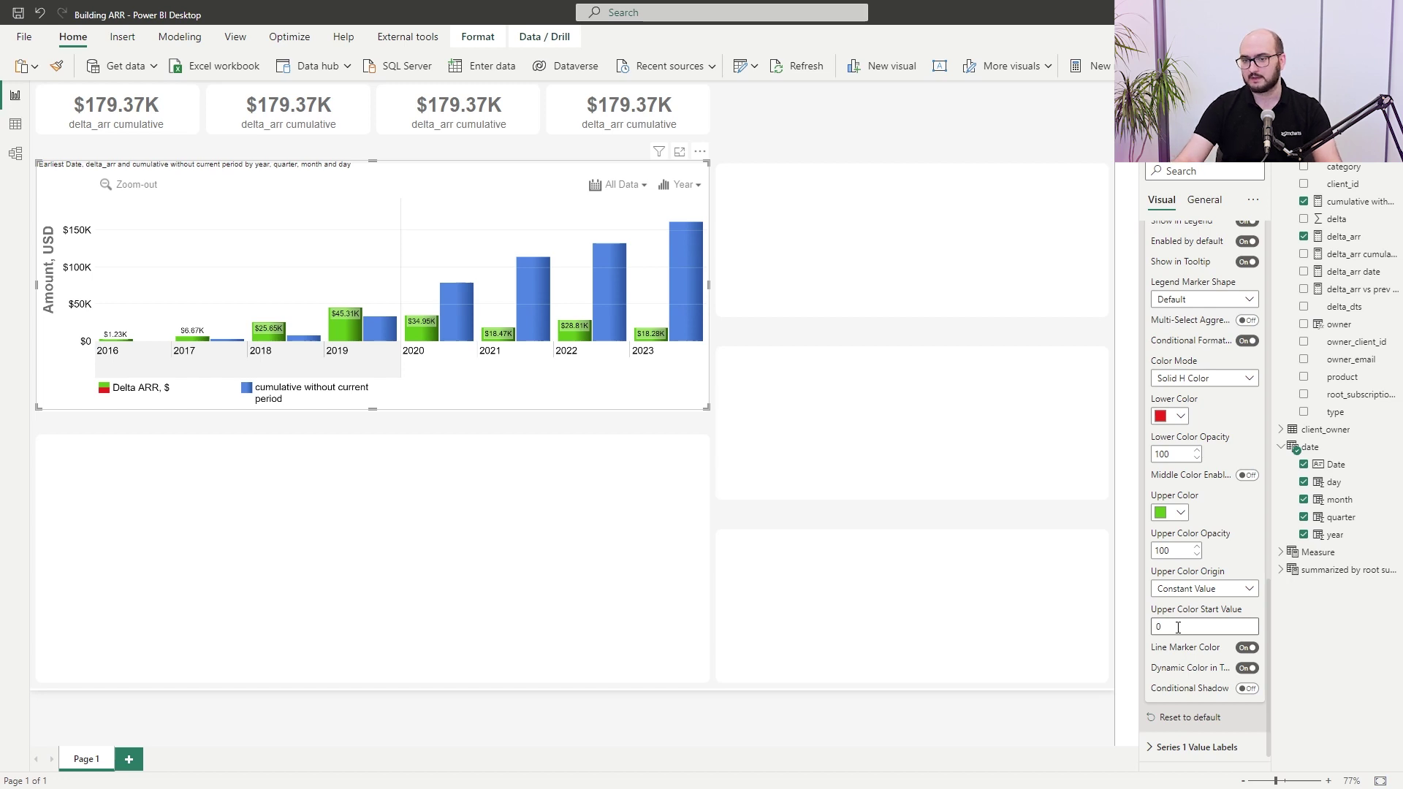
{"action": "scroll", "coordinate": [1177, 626], "scroll_direction": "down", "scroll_amount": 1}
{"action": "left_click", "coordinate": [1224, 722]}
Step: Place the Delta ARR value labels Outside Top with a border radius of 5
{"action": "scroll", "coordinate": [1221, 560], "scroll_direction": "down", "scroll_amount": 5}
{"action": "scroll", "coordinate": [1220, 561], "scroll_direction": "down", "scroll_amount": 1}
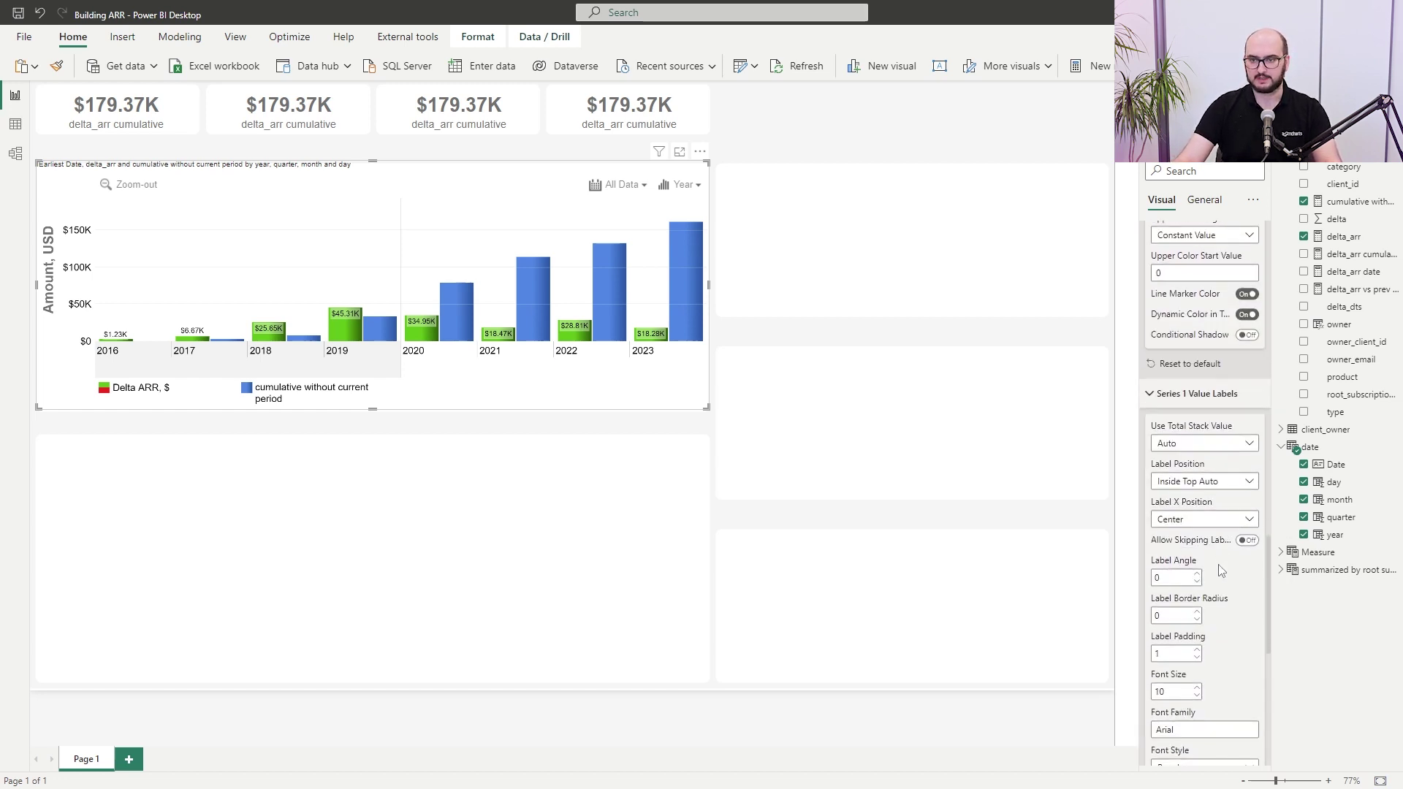
{"action": "left_click", "coordinate": [1193, 484]}
{"action": "key", "text": "Escape"}
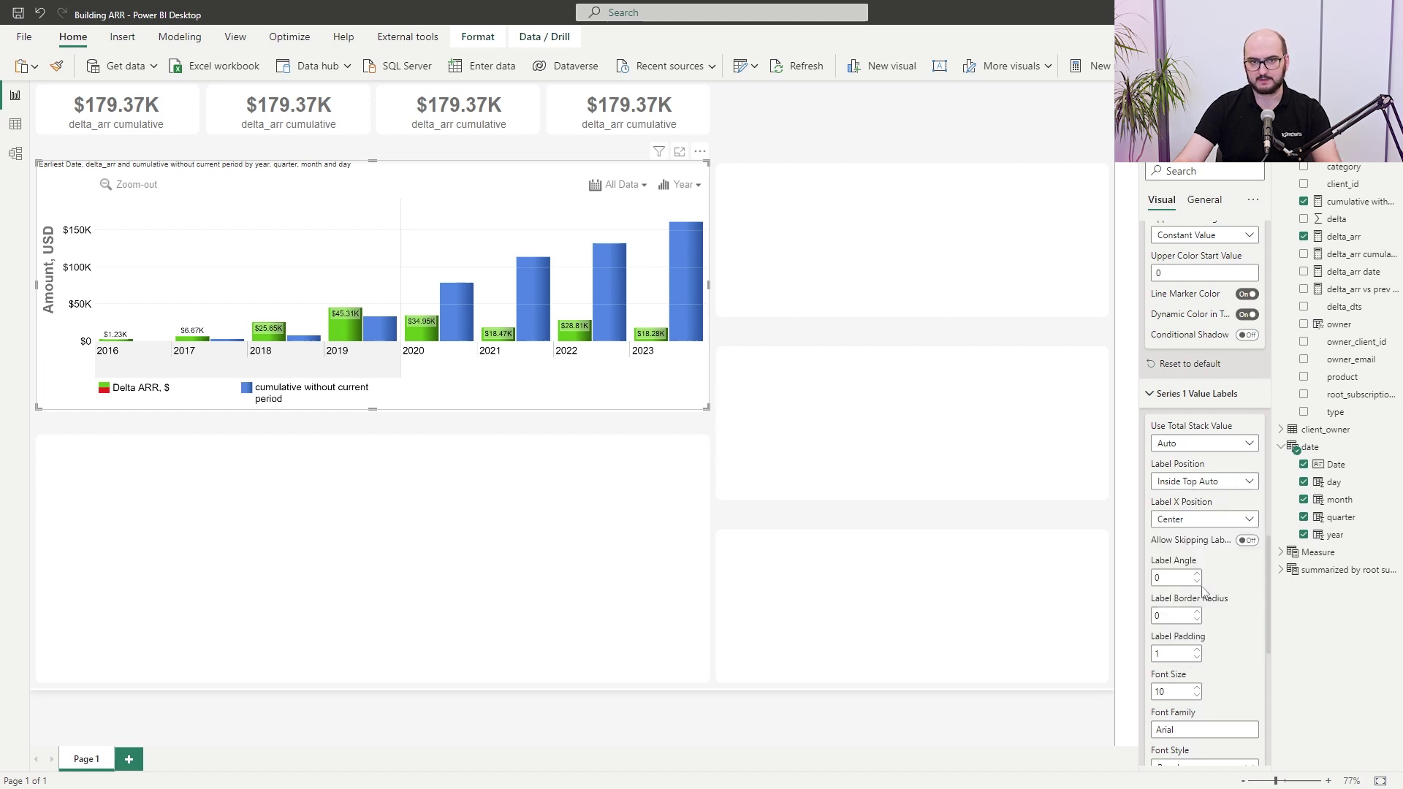
{"action": "scroll", "coordinate": [1220, 570], "scroll_direction": "down", "scroll_amount": 2}
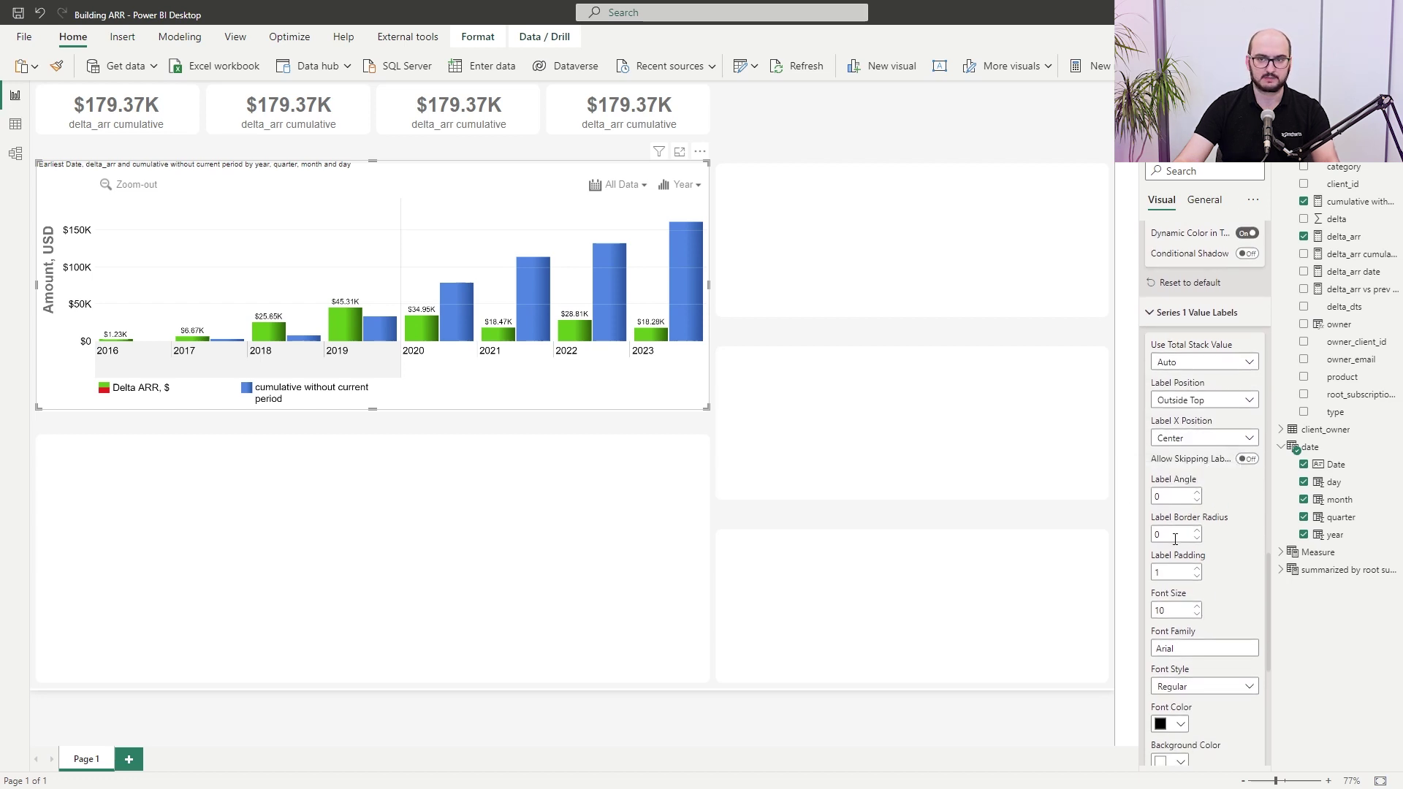
{"action": "type", "text": "5"}
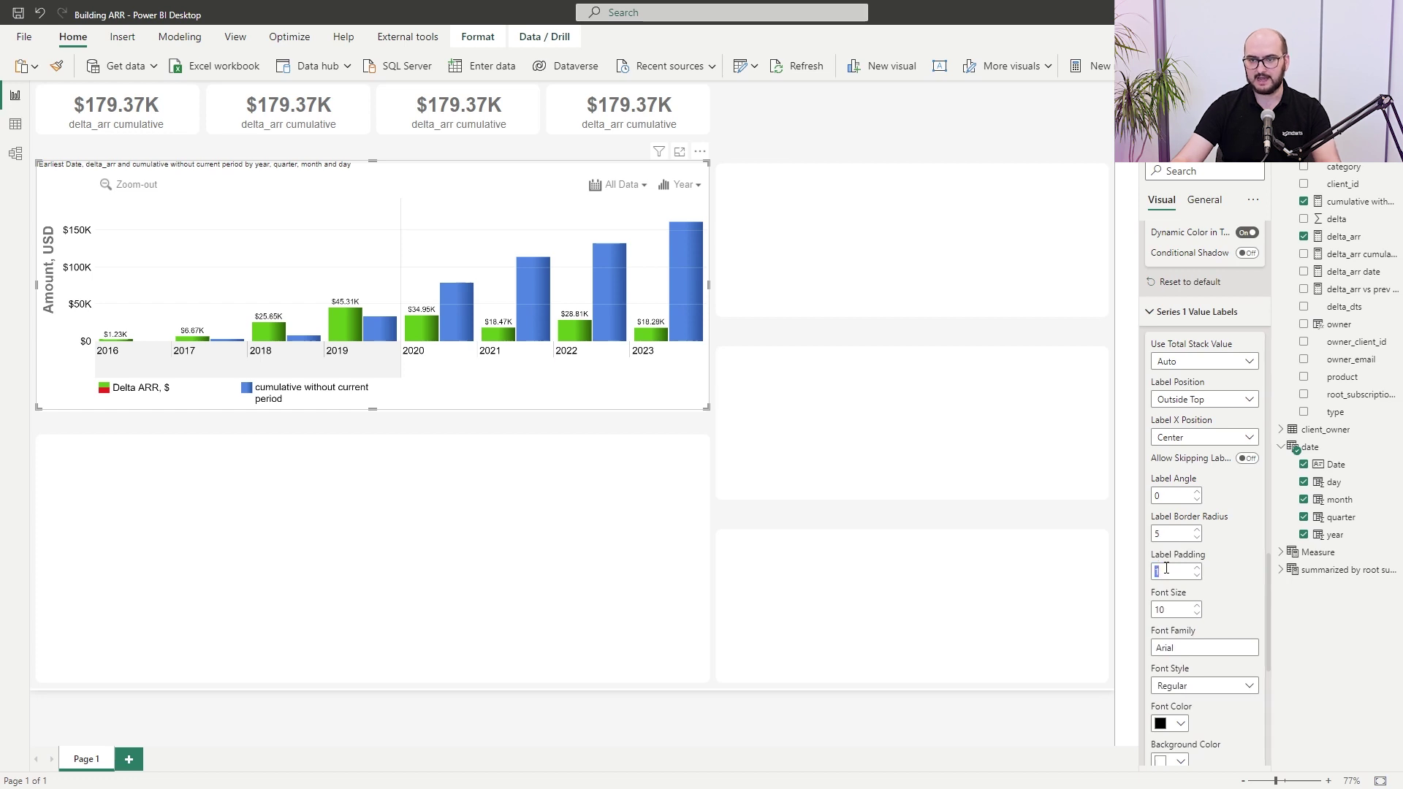
Step: Make the Delta ARR labels white text on a black background
{"action": "scroll", "coordinate": [1224, 487], "scroll_direction": "down", "scroll_amount": 2}
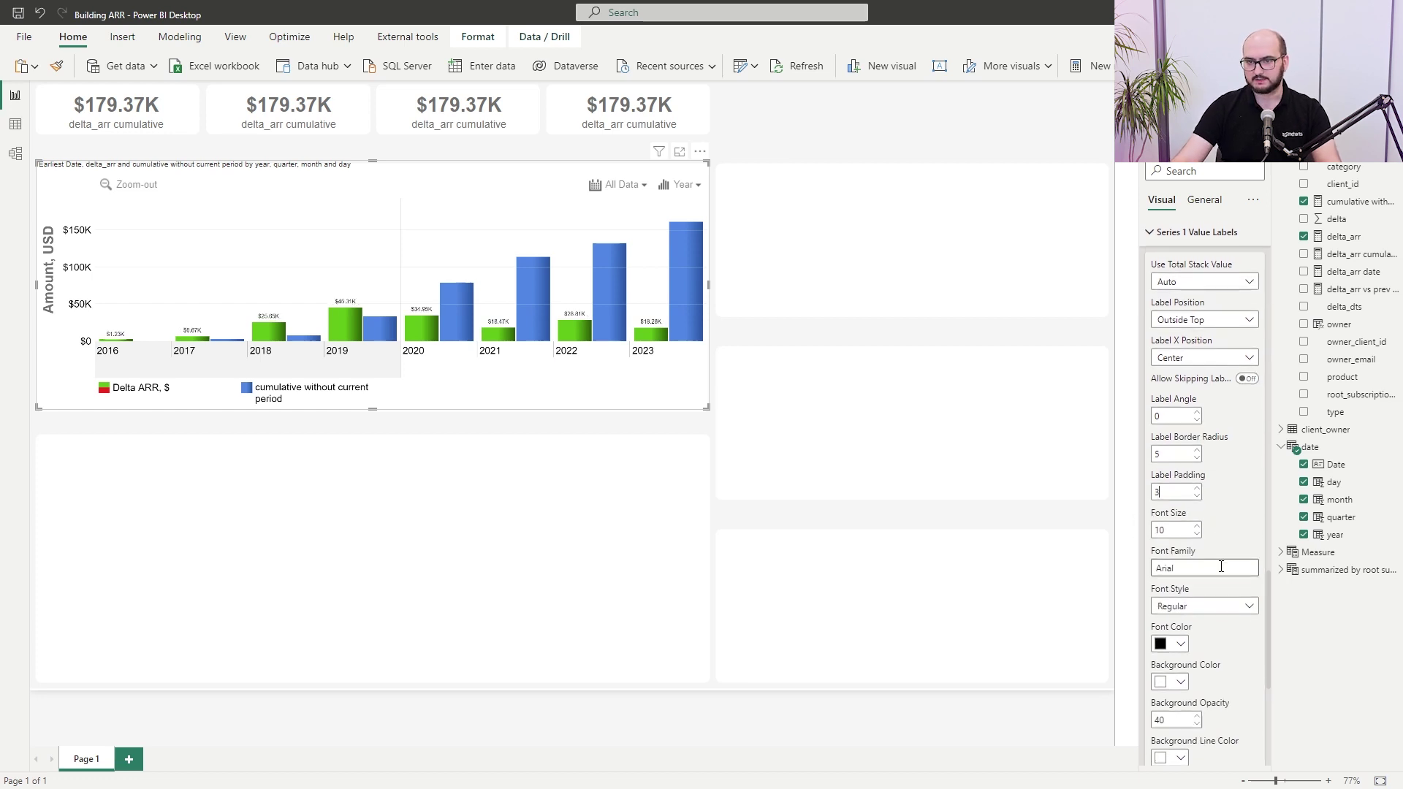
{"action": "scroll", "coordinate": [1224, 487], "scroll_direction": "down", "scroll_amount": 2}
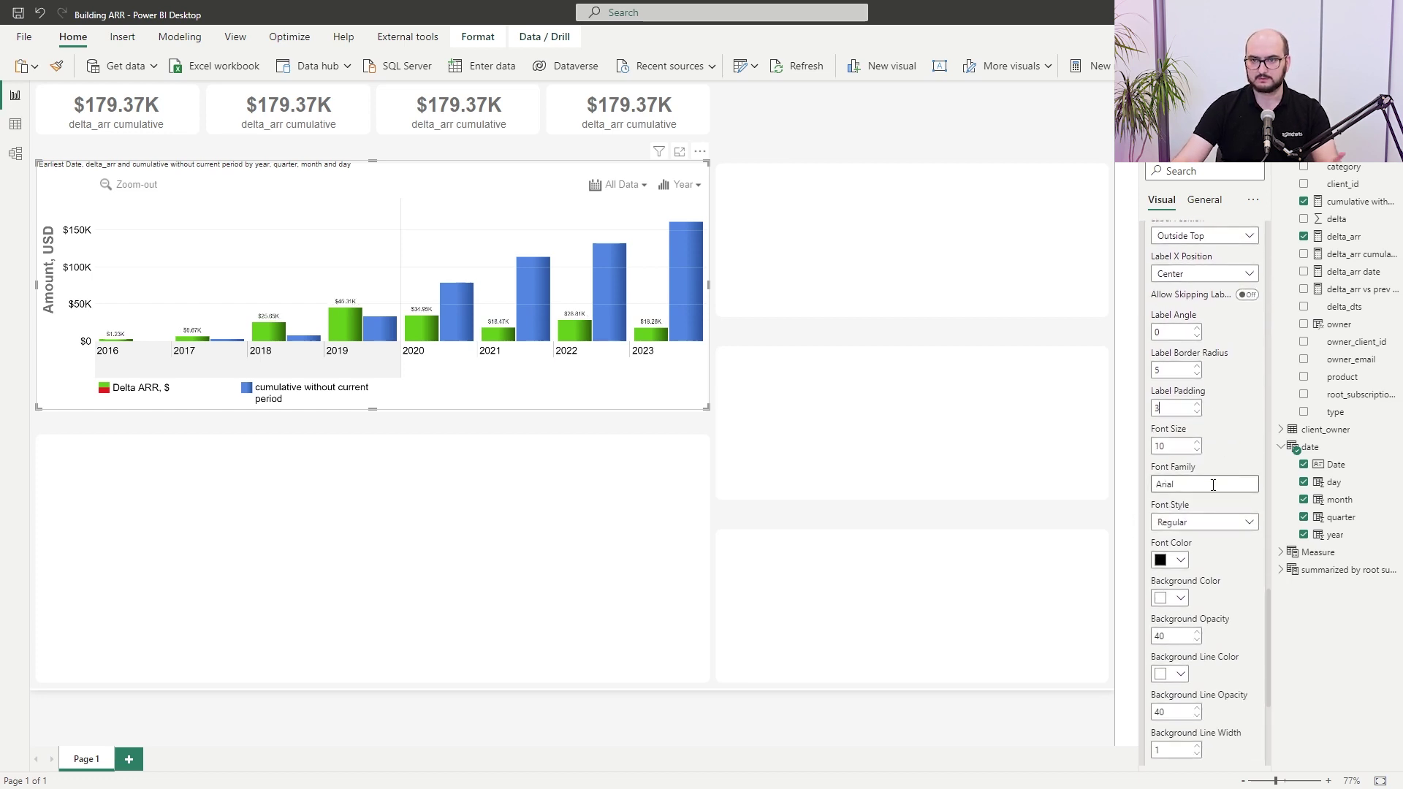
{"action": "left_click", "coordinate": [1180, 560]}
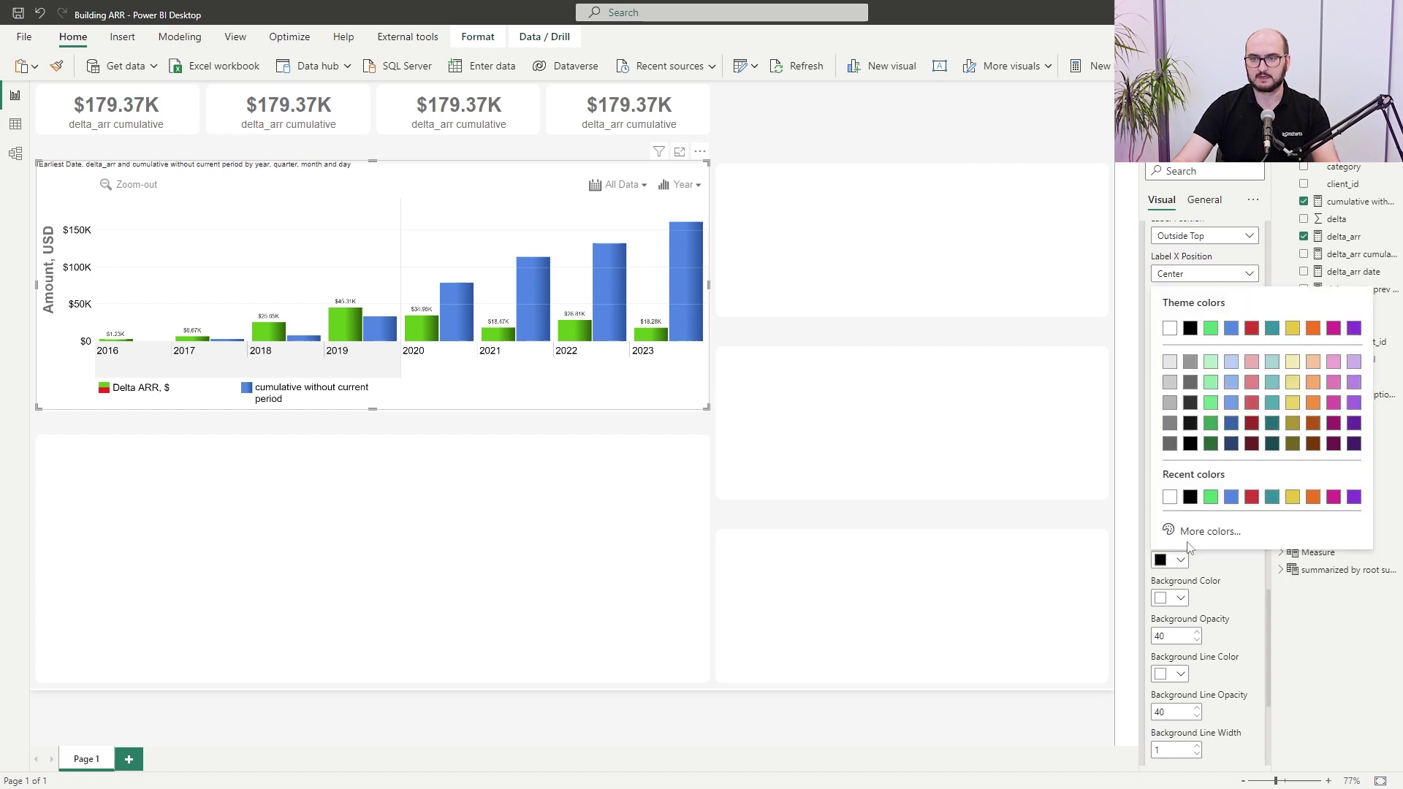
{"action": "left_click", "coordinate": [1173, 331]}
{"action": "left_click", "coordinate": [1180, 598]}
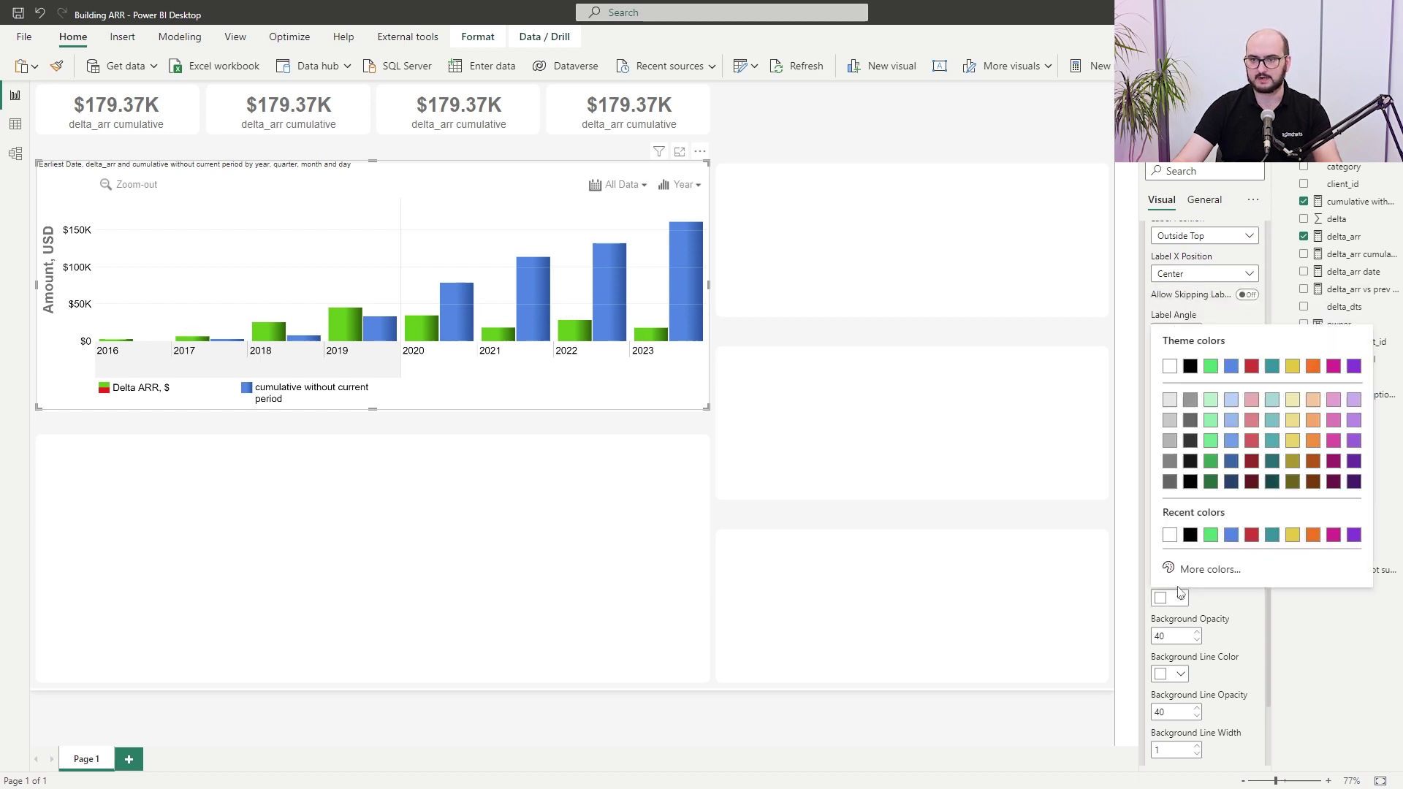
{"action": "left_click", "coordinate": [1189, 369]}
Step: Set the label background opacity to 88, line opacity 0 and line width 10
{"action": "scroll", "coordinate": [1176, 512], "scroll_direction": "down", "scroll_amount": 2}
{"action": "double_click", "coordinate": [1166, 555]}
{"action": "type", "text": "90"}
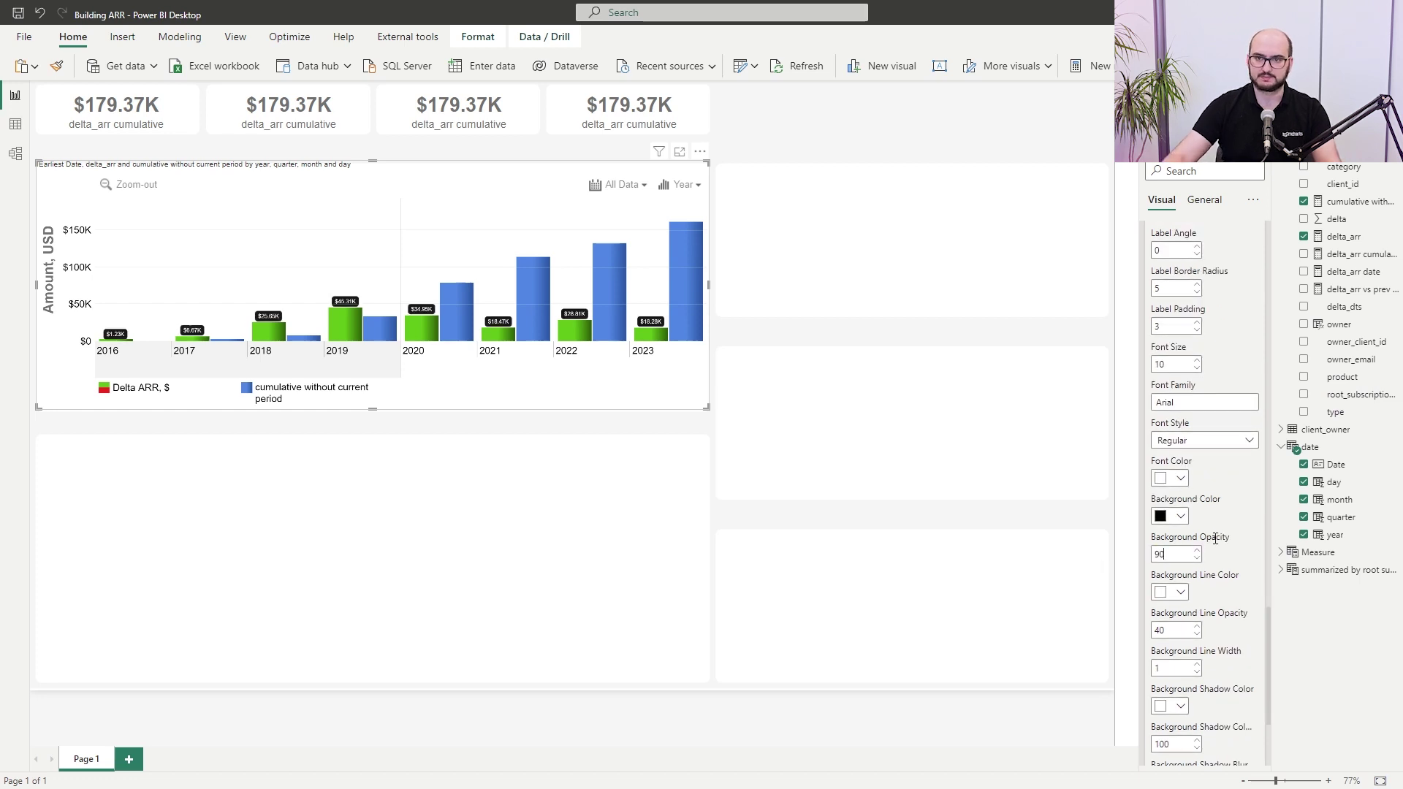
{"action": "double_click", "coordinate": [1197, 557]}
{"action": "scroll", "coordinate": [1202, 541], "scroll_direction": "down", "scroll_amount": 2}
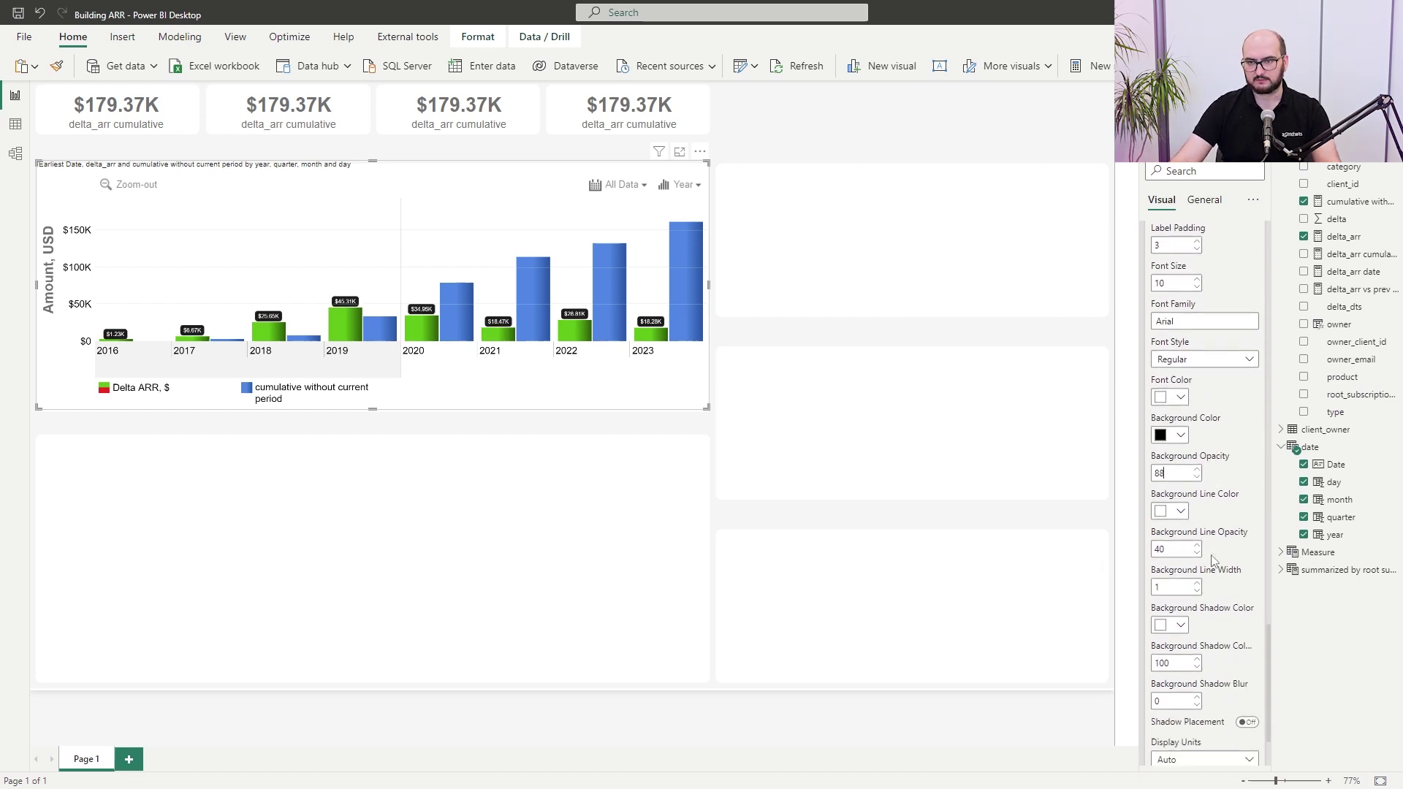
{"action": "double_click", "coordinate": [1171, 549]}
{"action": "type", "text": "0"}
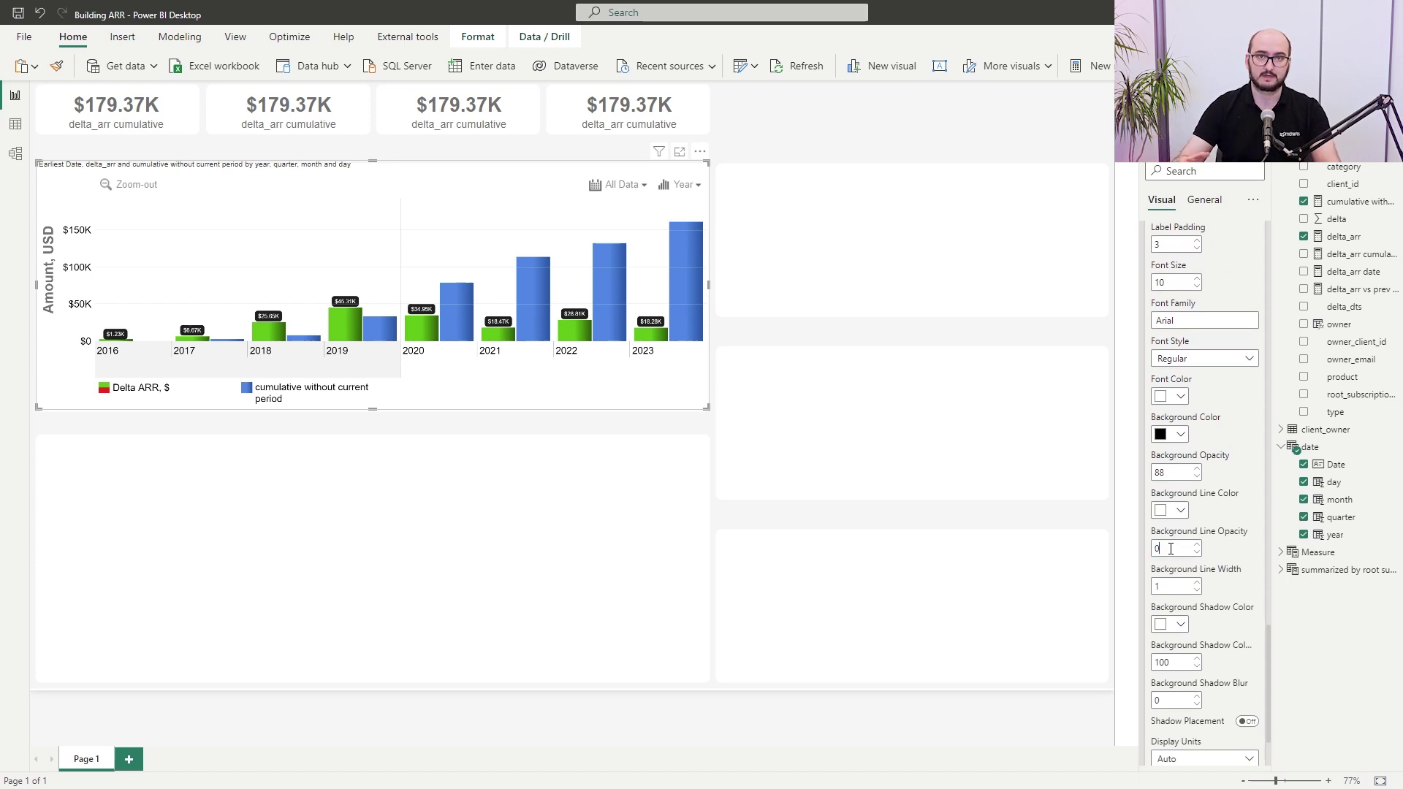
{"action": "double_click", "coordinate": [1176, 585]}
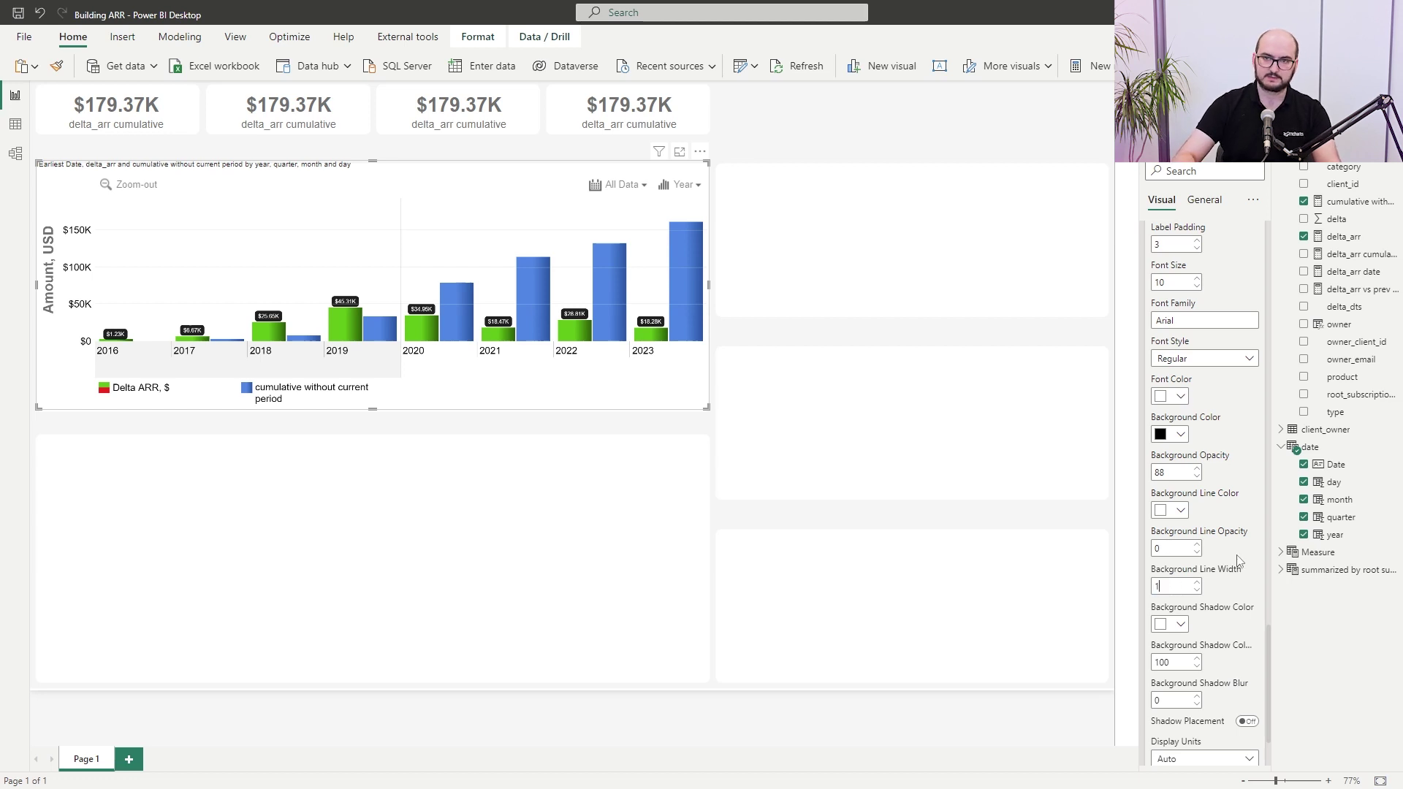
{"action": "type", "text": "0"}
Step: Collapse the Delta ARR value label and series settings
{"action": "scroll", "coordinate": [1228, 541], "scroll_direction": "down", "scroll_amount": 1}
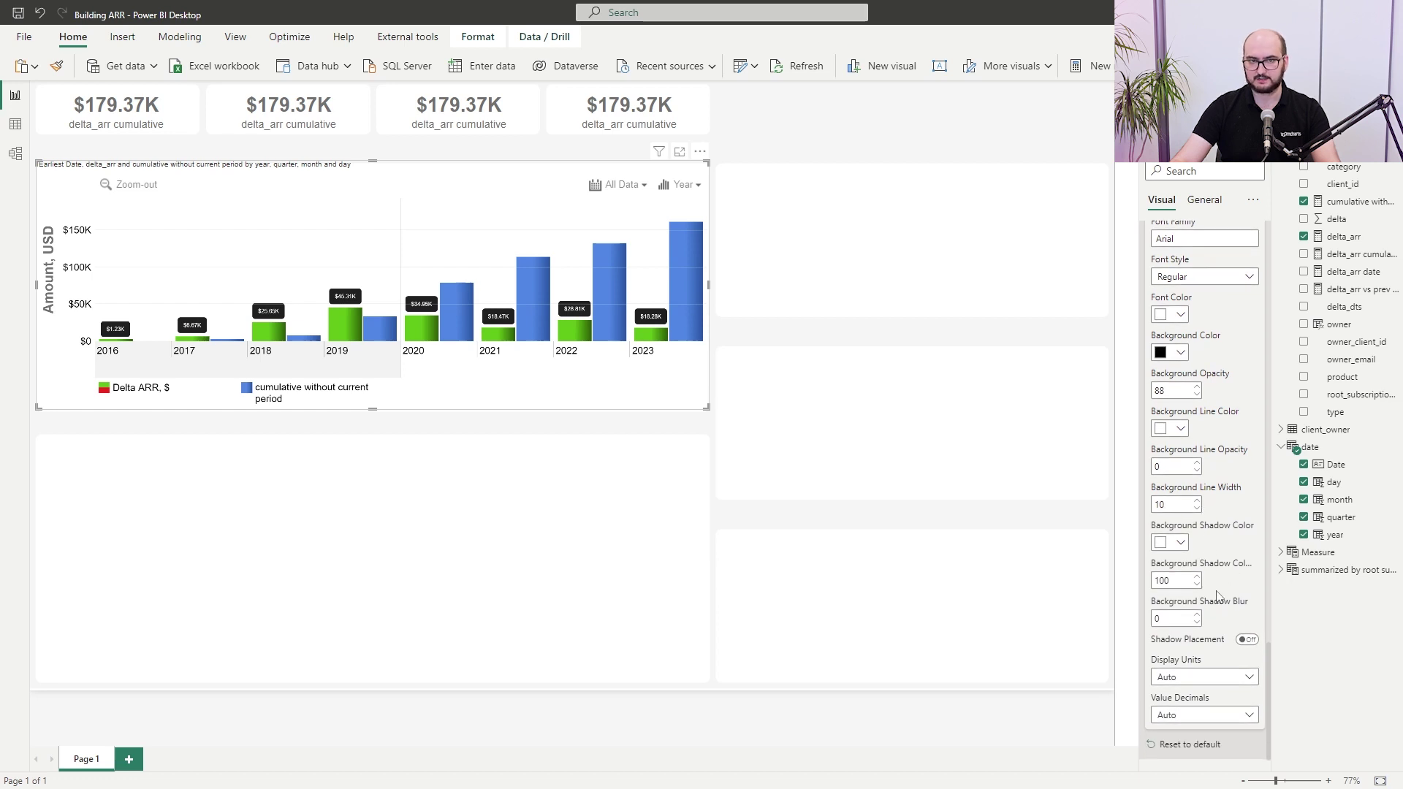
{"action": "scroll", "coordinate": [1213, 632], "scroll_direction": "down", "scroll_amount": 1}
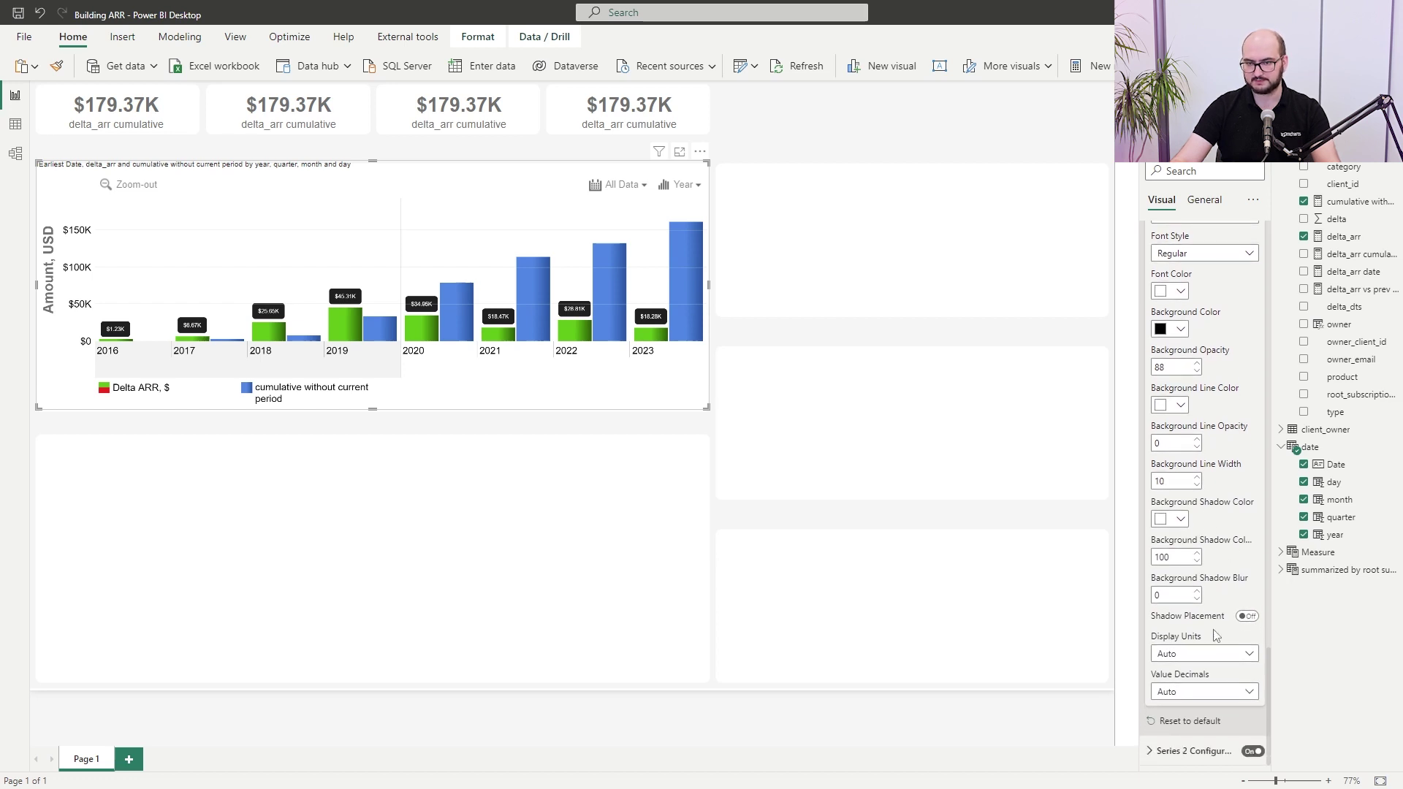
{"action": "scroll", "coordinate": [1212, 630], "scroll_direction": "up", "scroll_amount": 6}
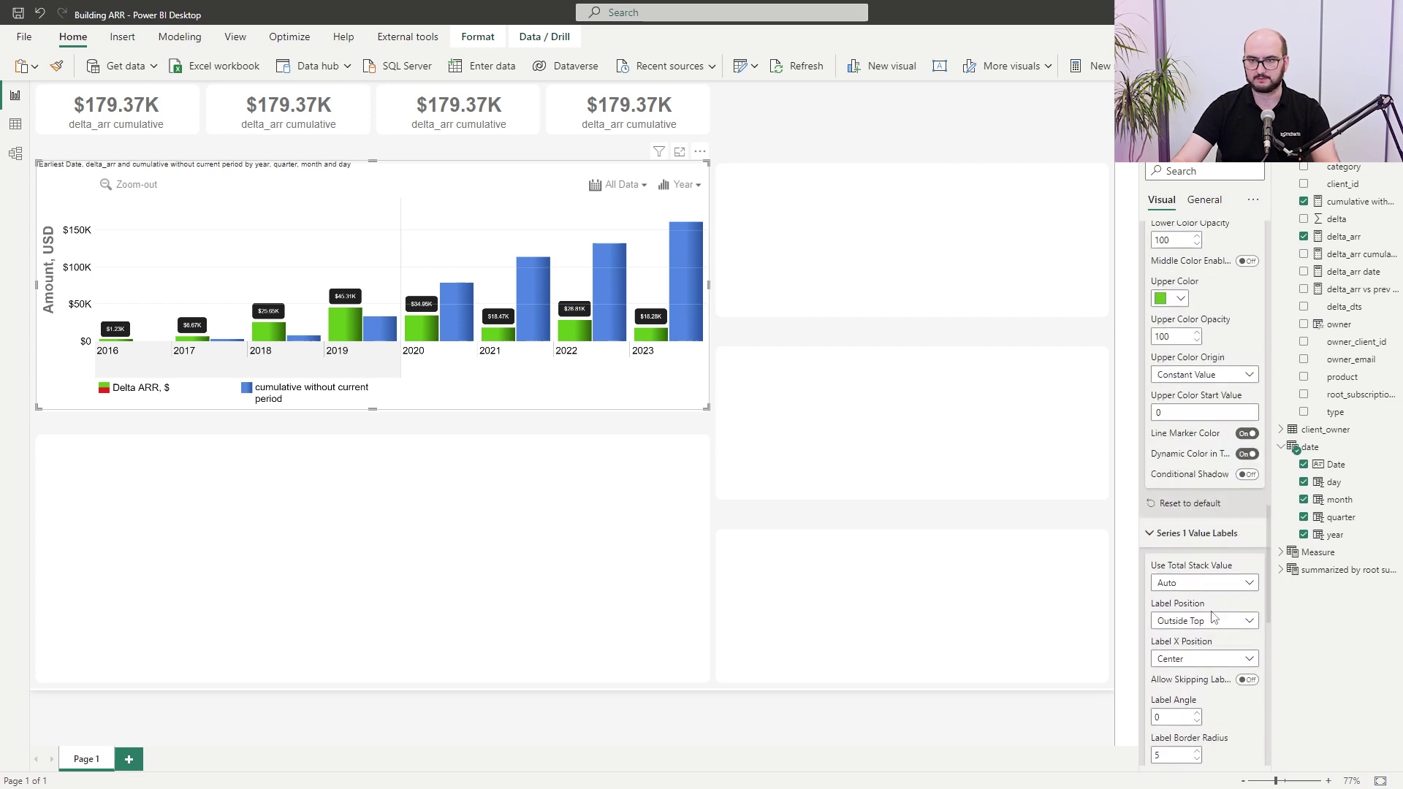
{"action": "left_click", "coordinate": [1205, 534]}
{"action": "scroll", "coordinate": [1179, 395], "scroll_direction": "up", "scroll_amount": 7}
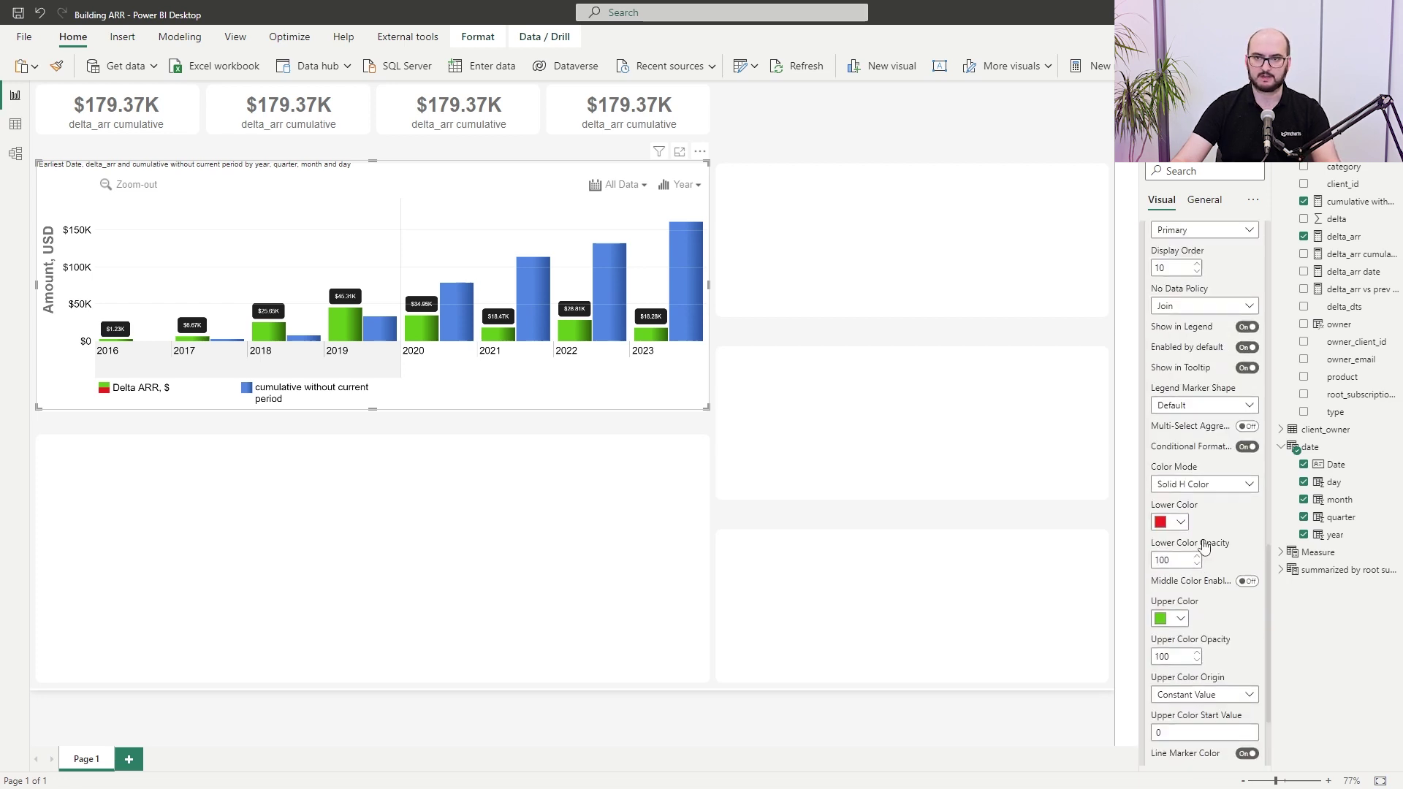
{"action": "scroll", "coordinate": [1179, 395], "scroll_direction": "up", "scroll_amount": 3}
{"action": "left_click", "coordinate": [1178, 432]}
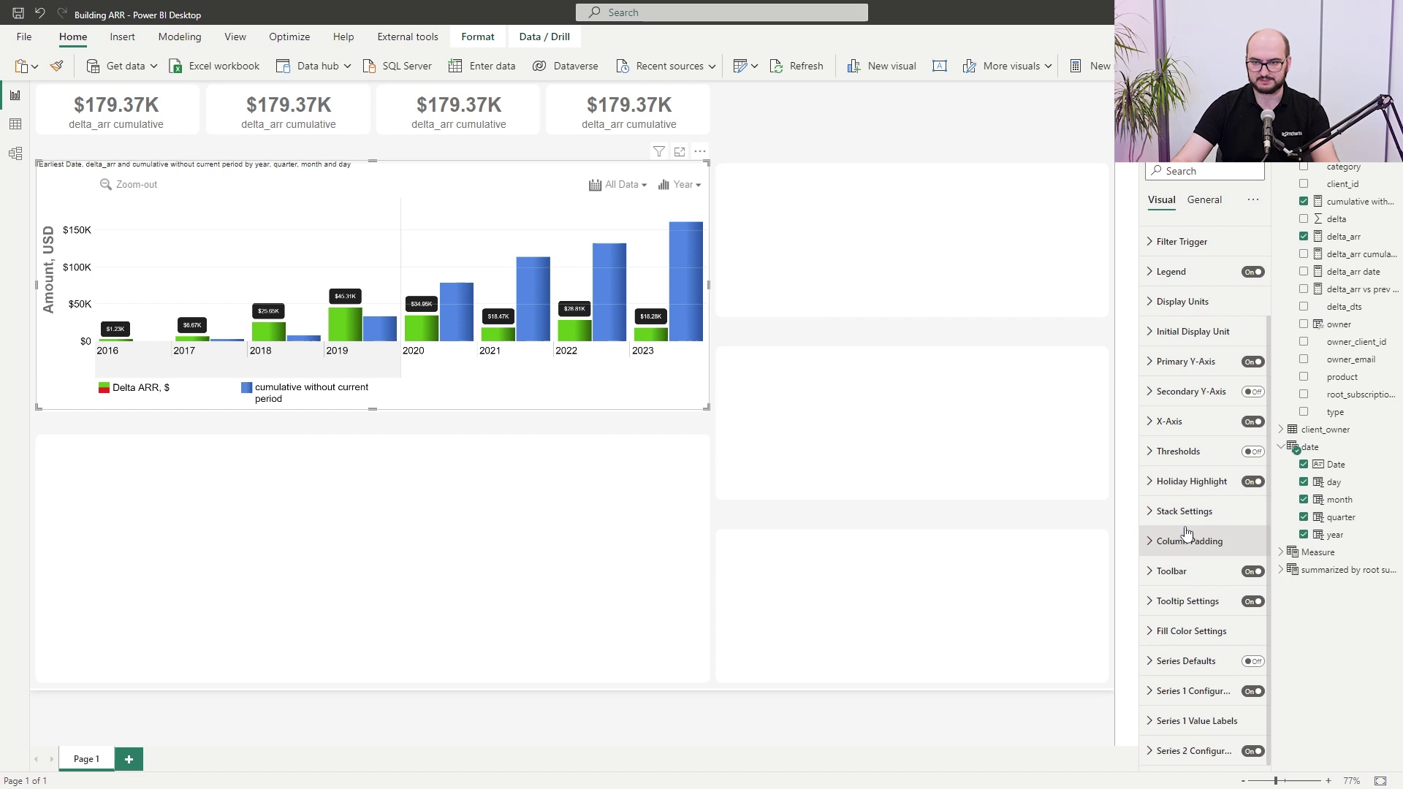
Step: Turn on Customize Series Value Labels for the cumulative series
{"action": "left_click", "coordinate": [1198, 750]}
{"action": "scroll", "coordinate": [1198, 512], "scroll_direction": "down", "scroll_amount": 5}
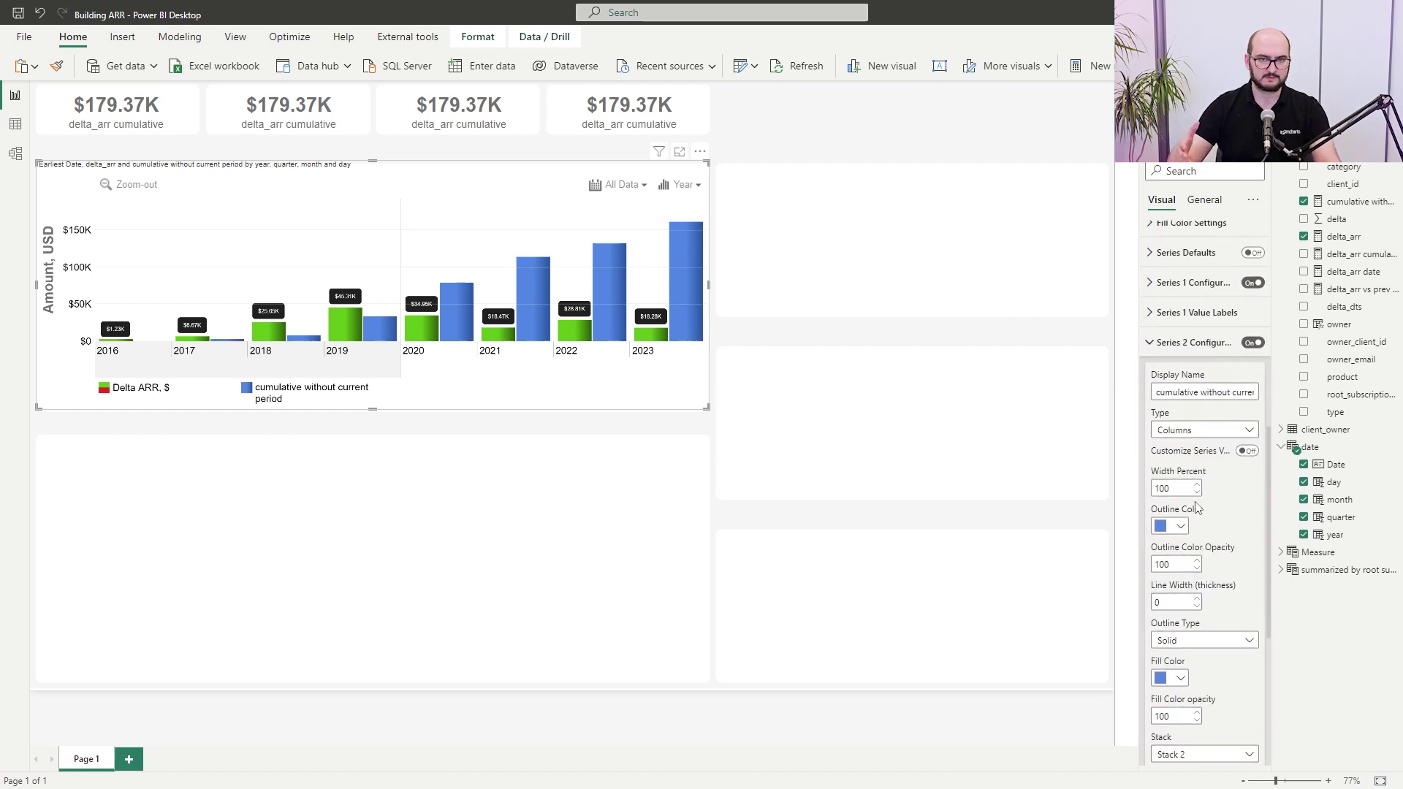
{"action": "left_click", "coordinate": [1247, 451]}
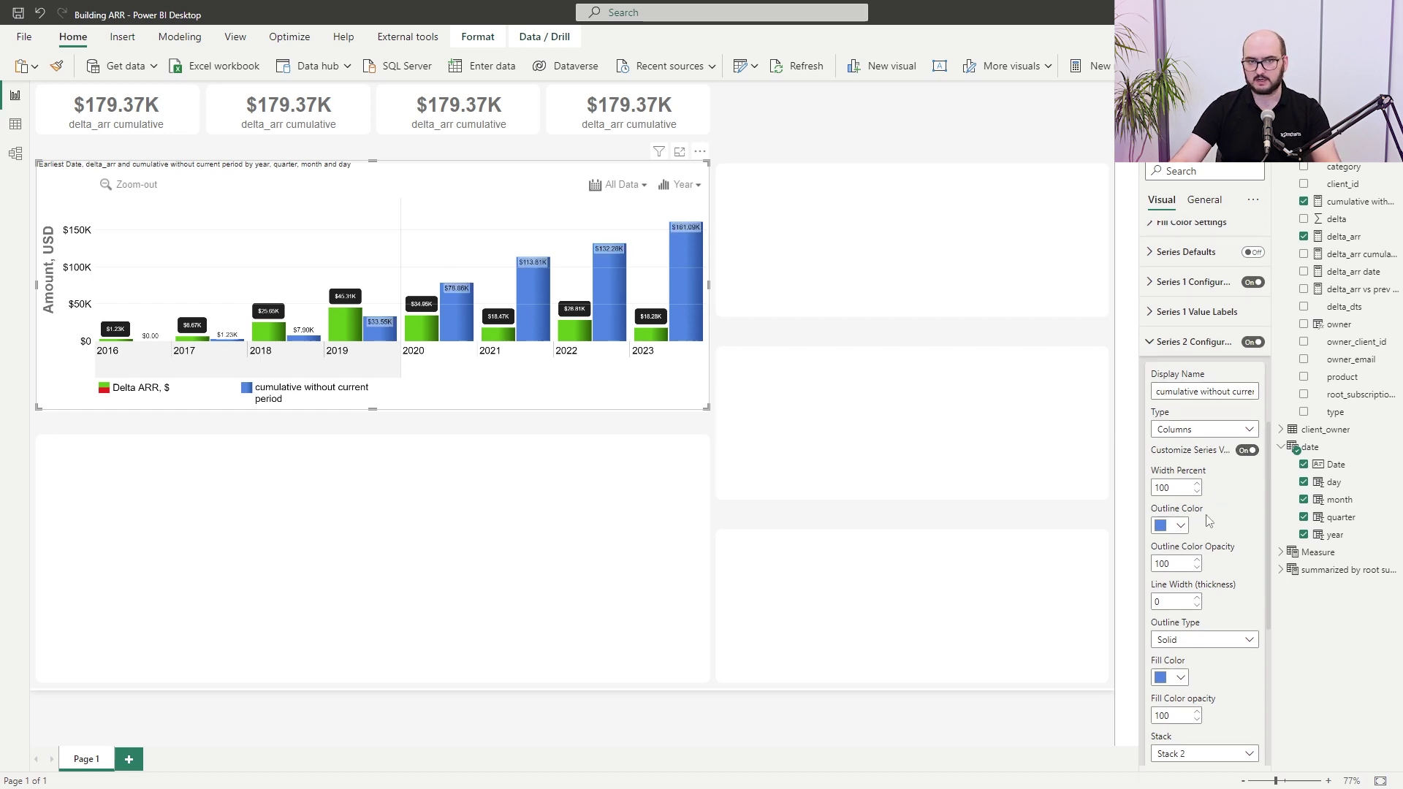
{"action": "scroll", "coordinate": [1213, 497], "scroll_direction": "down", "scroll_amount": 5}
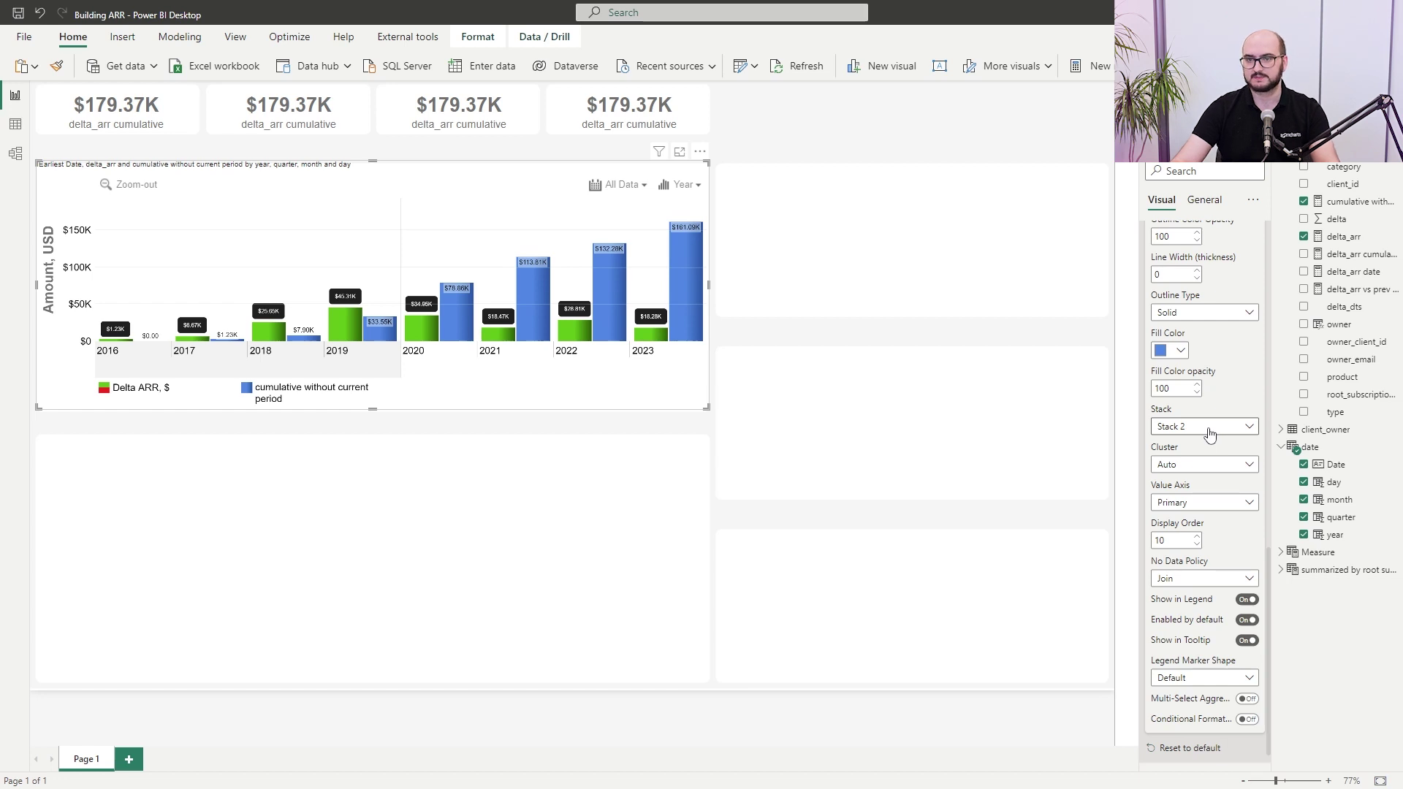
Step: Put the cumulative series in Stack 1 with display order 9, then collapse it
{"action": "left_click", "coordinate": [1223, 435]}
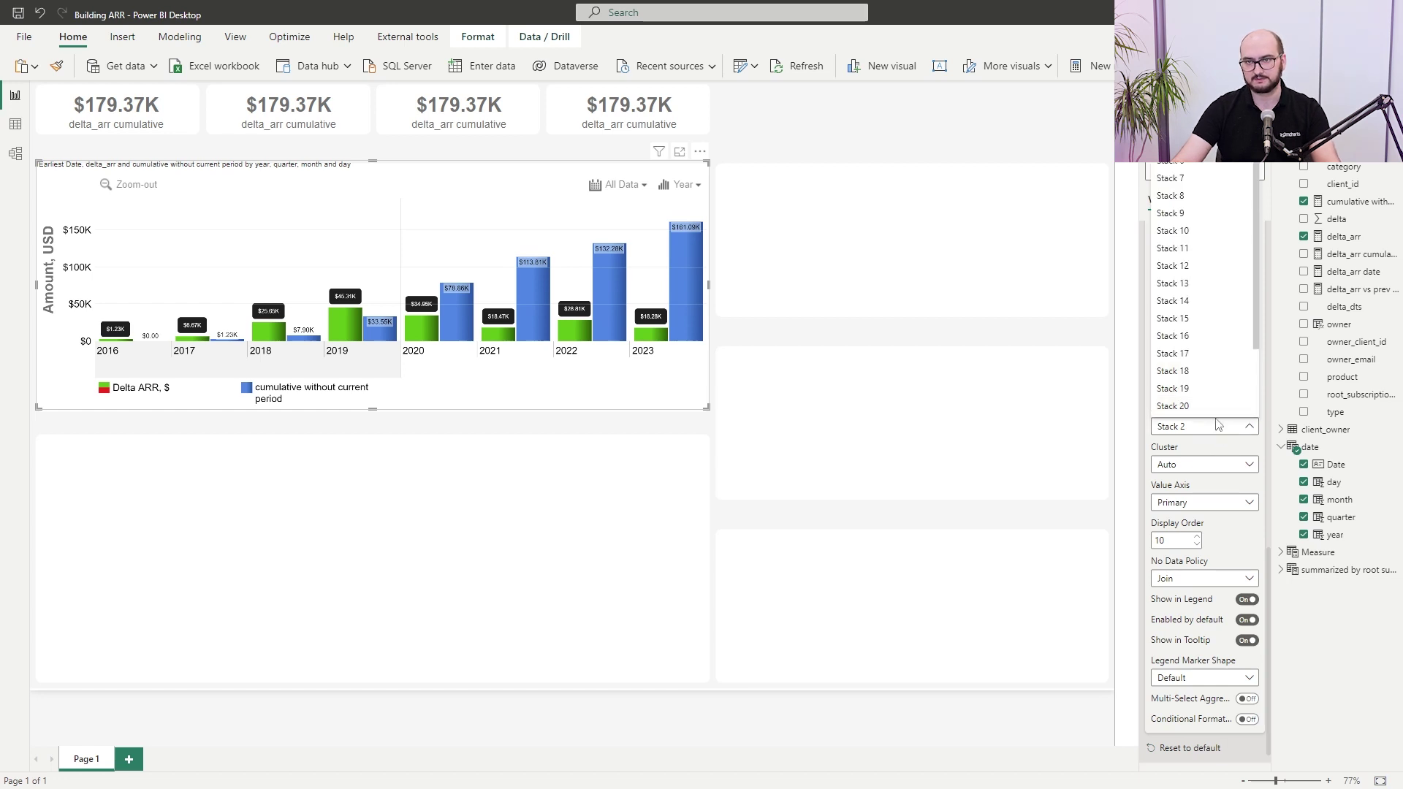
{"action": "key", "text": "Up"}
{"action": "key", "text": "Return"}
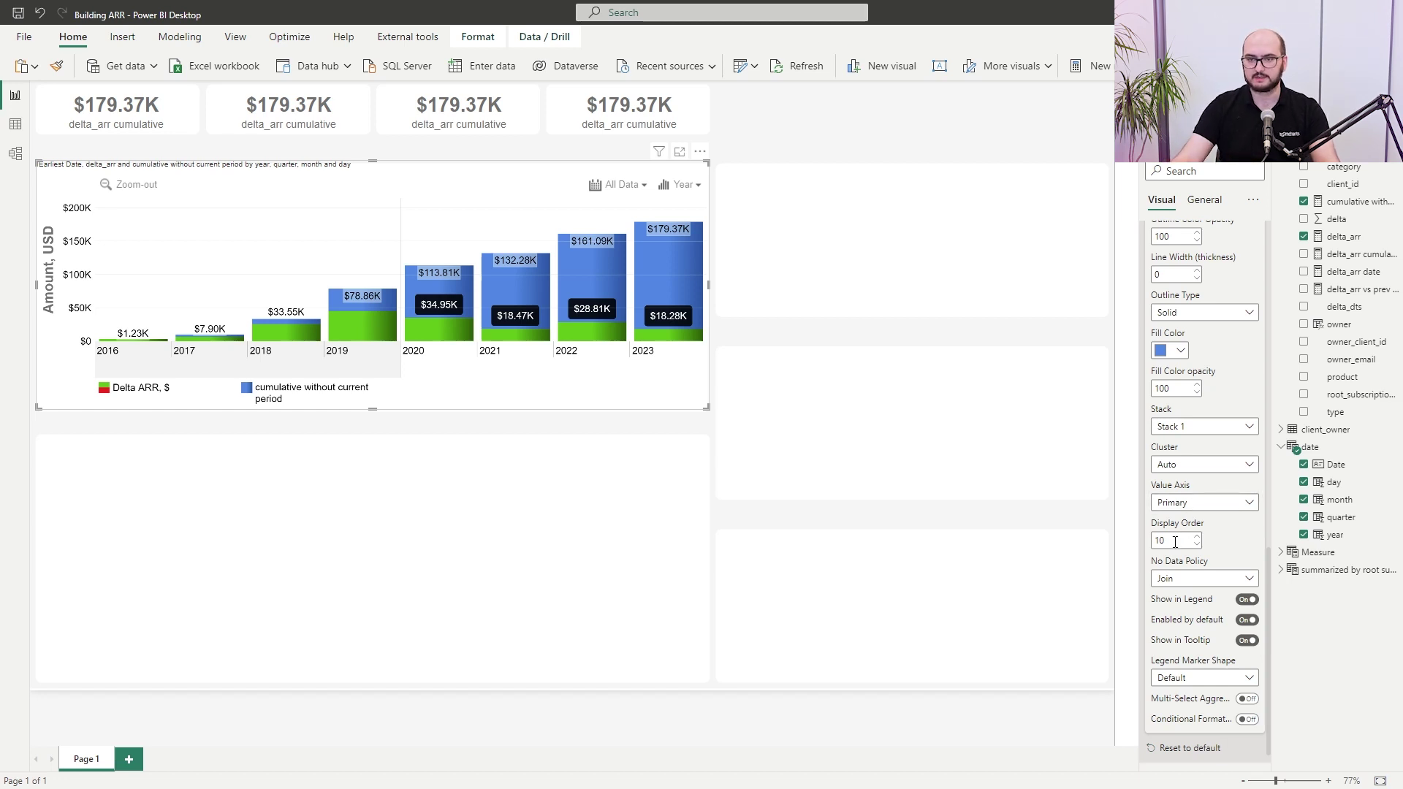
{"action": "left_click", "coordinate": [1197, 545]}
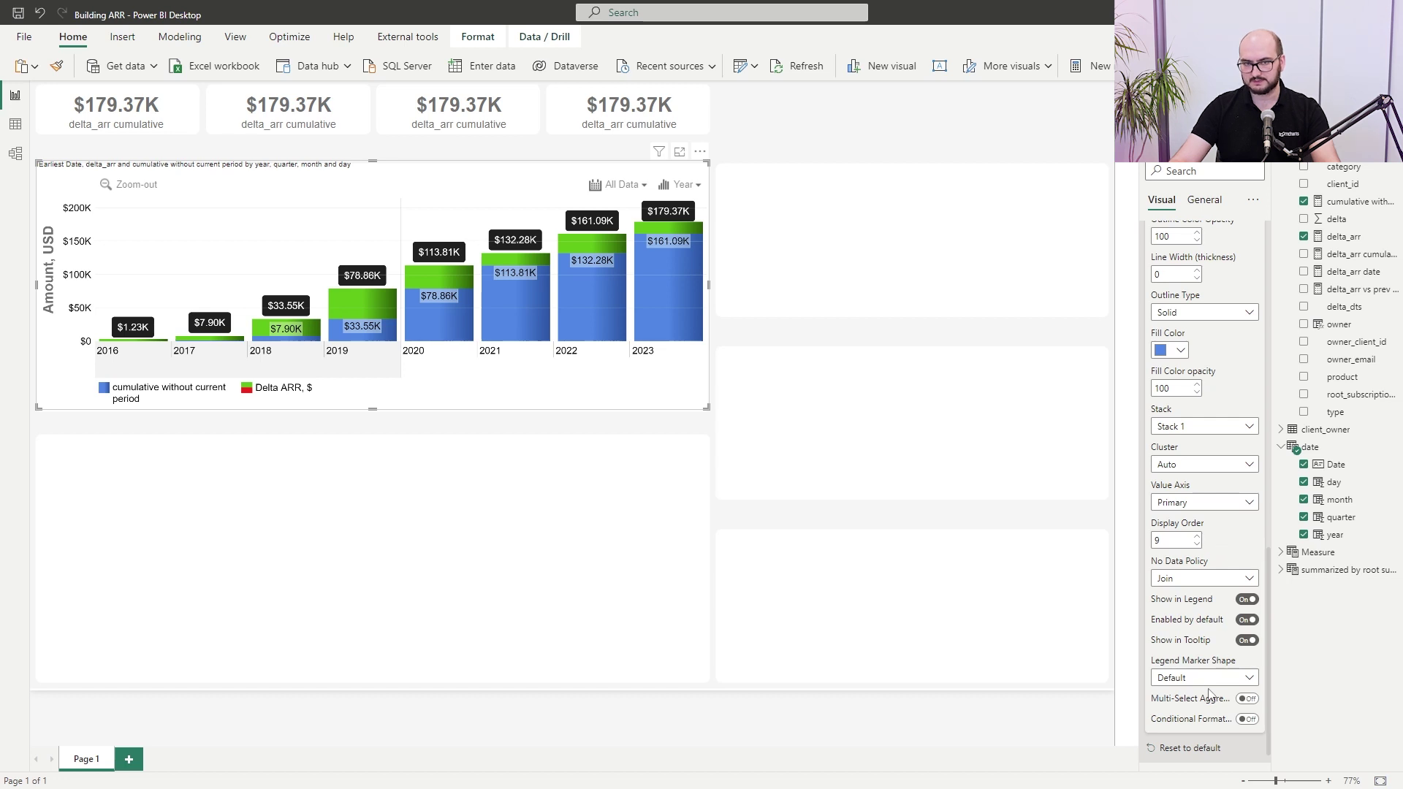
{"action": "scroll", "coordinate": [1256, 620], "scroll_direction": "up", "scroll_amount": 5}
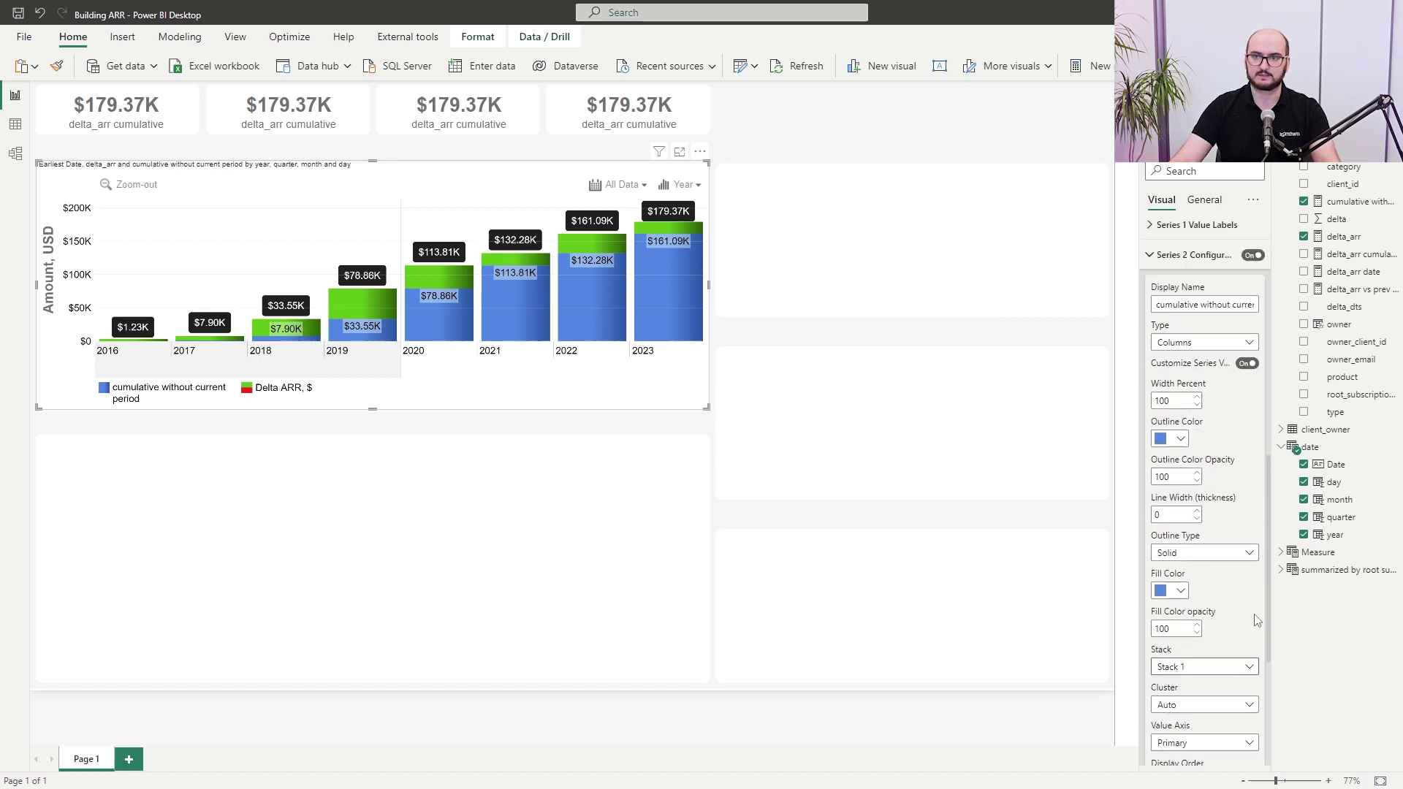
{"action": "left_click", "coordinate": [1197, 424]}
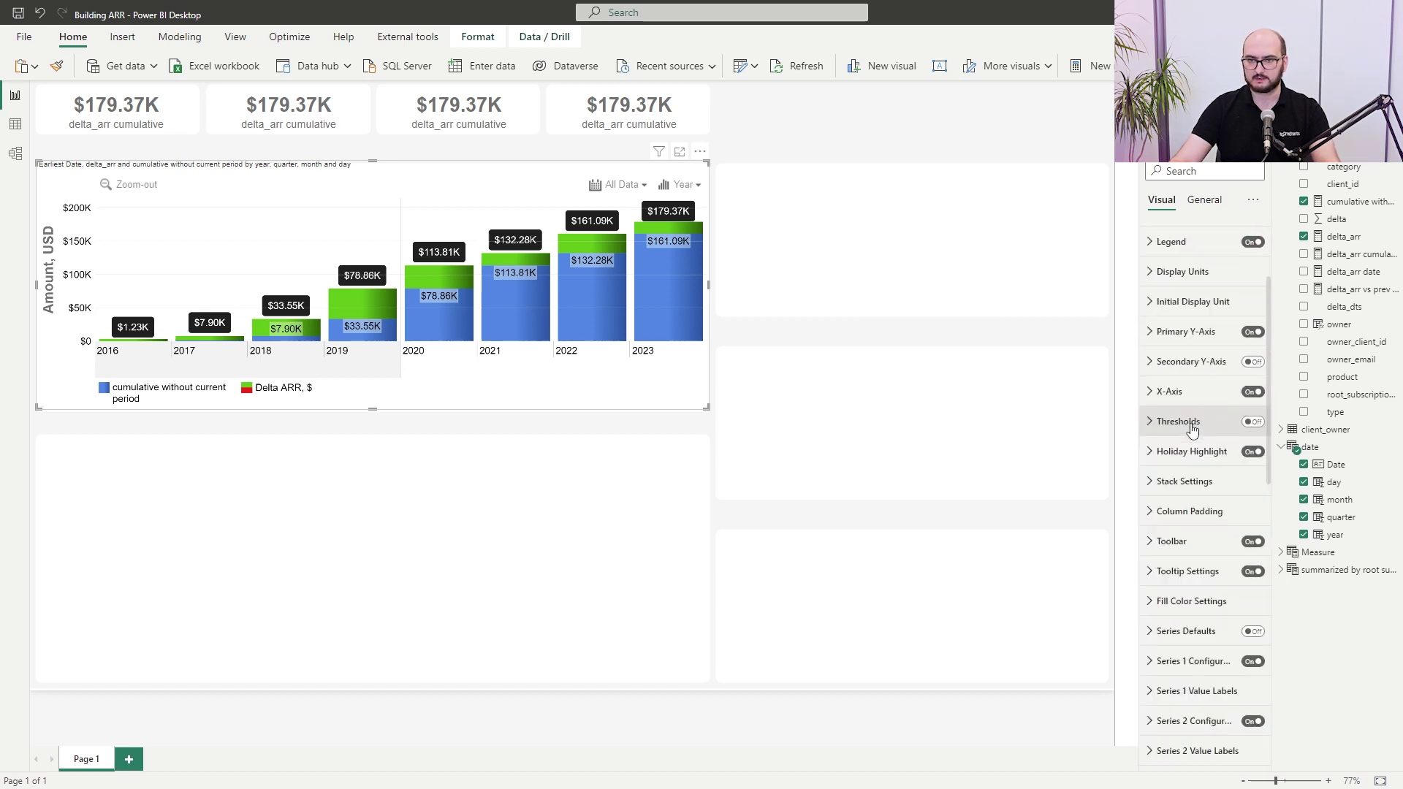
Step: Place the cumulative labels Inside Top with border radius 5 and padding 3
{"action": "left_click", "coordinate": [1160, 753]}
{"action": "scroll", "coordinate": [1199, 571], "scroll_direction": "down", "scroll_amount": 5}
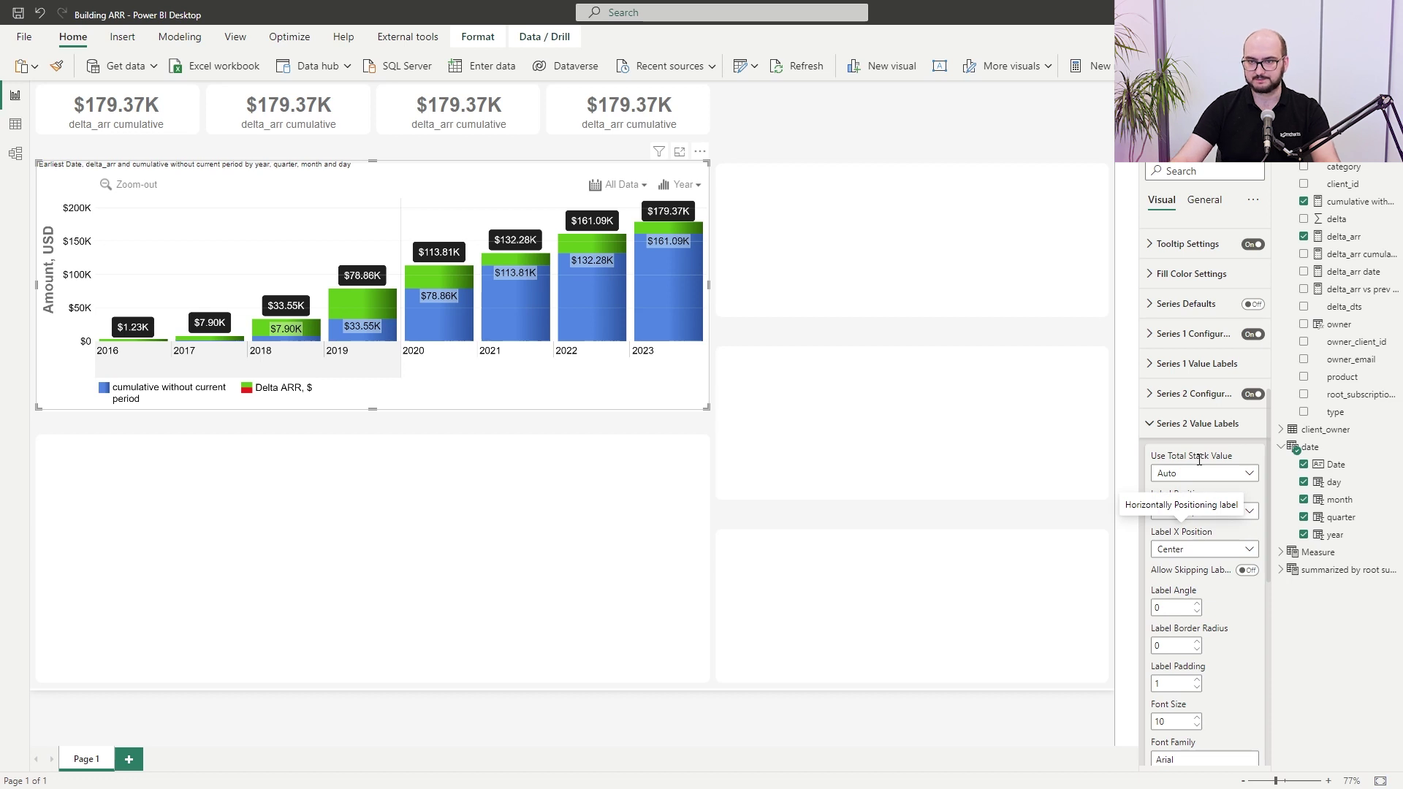
{"action": "left_click", "coordinate": [1202, 512]}
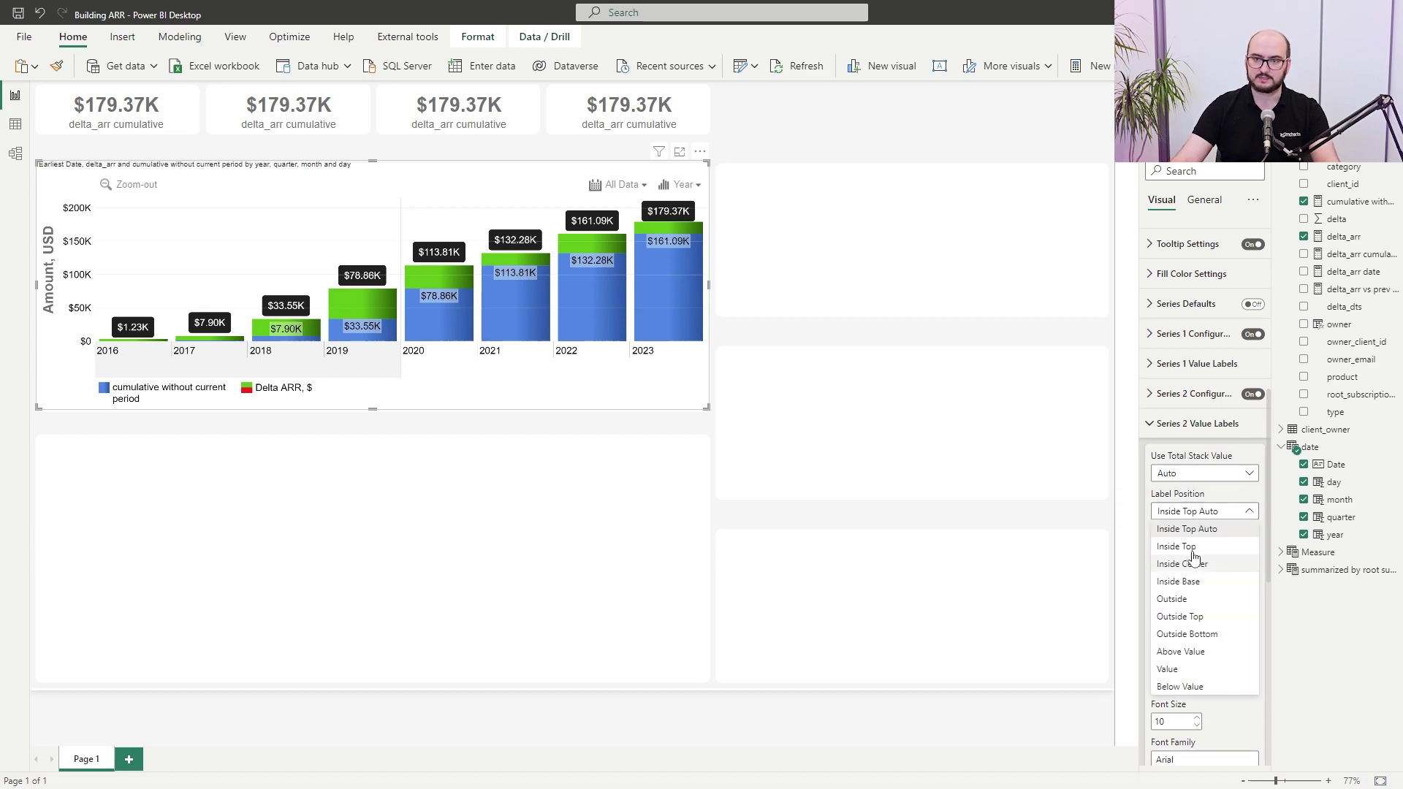
{"action": "left_click", "coordinate": [1191, 546]}
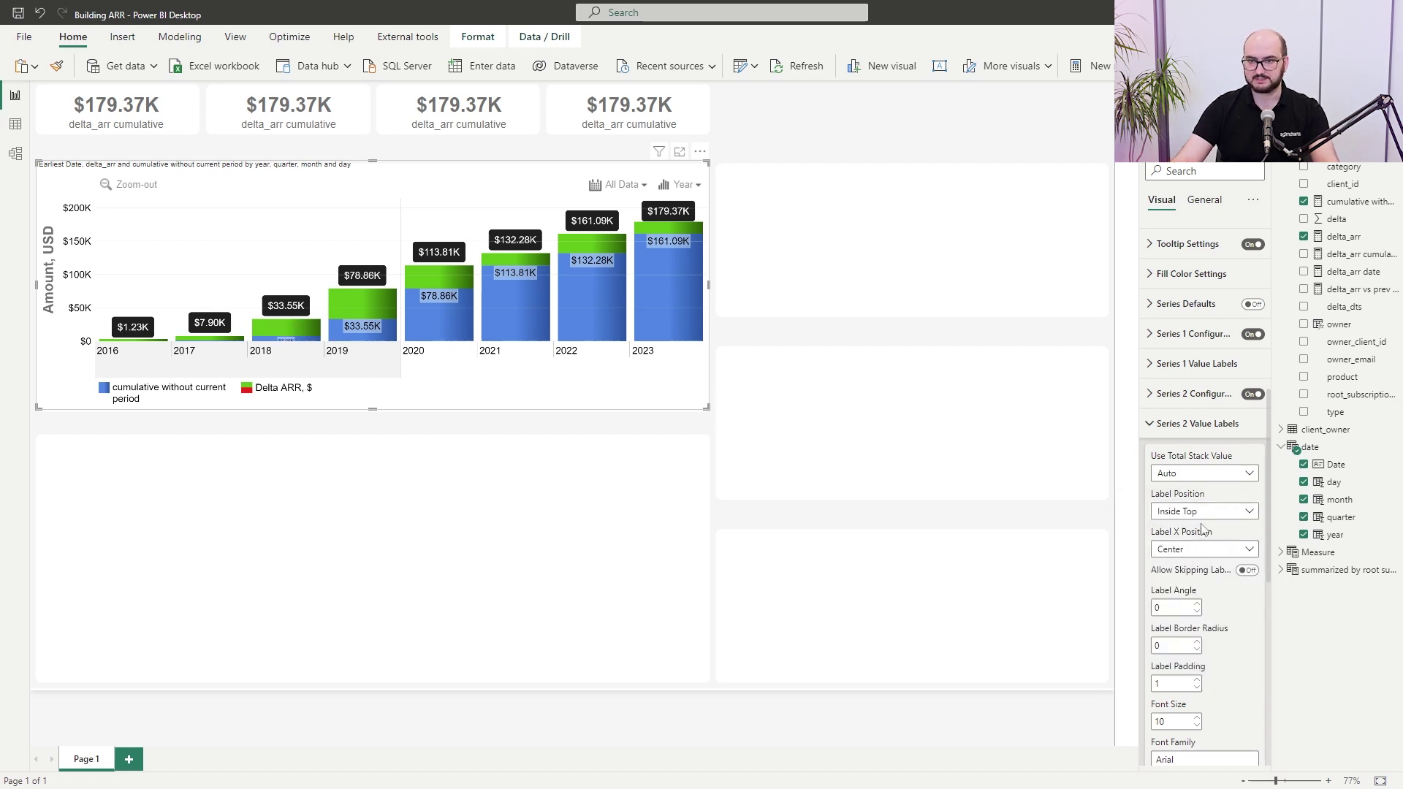
{"action": "scroll", "coordinate": [1204, 529], "scroll_direction": "down", "scroll_amount": 1}
{"action": "scroll", "coordinate": [1202, 529], "scroll_direction": "down", "scroll_amount": 1}
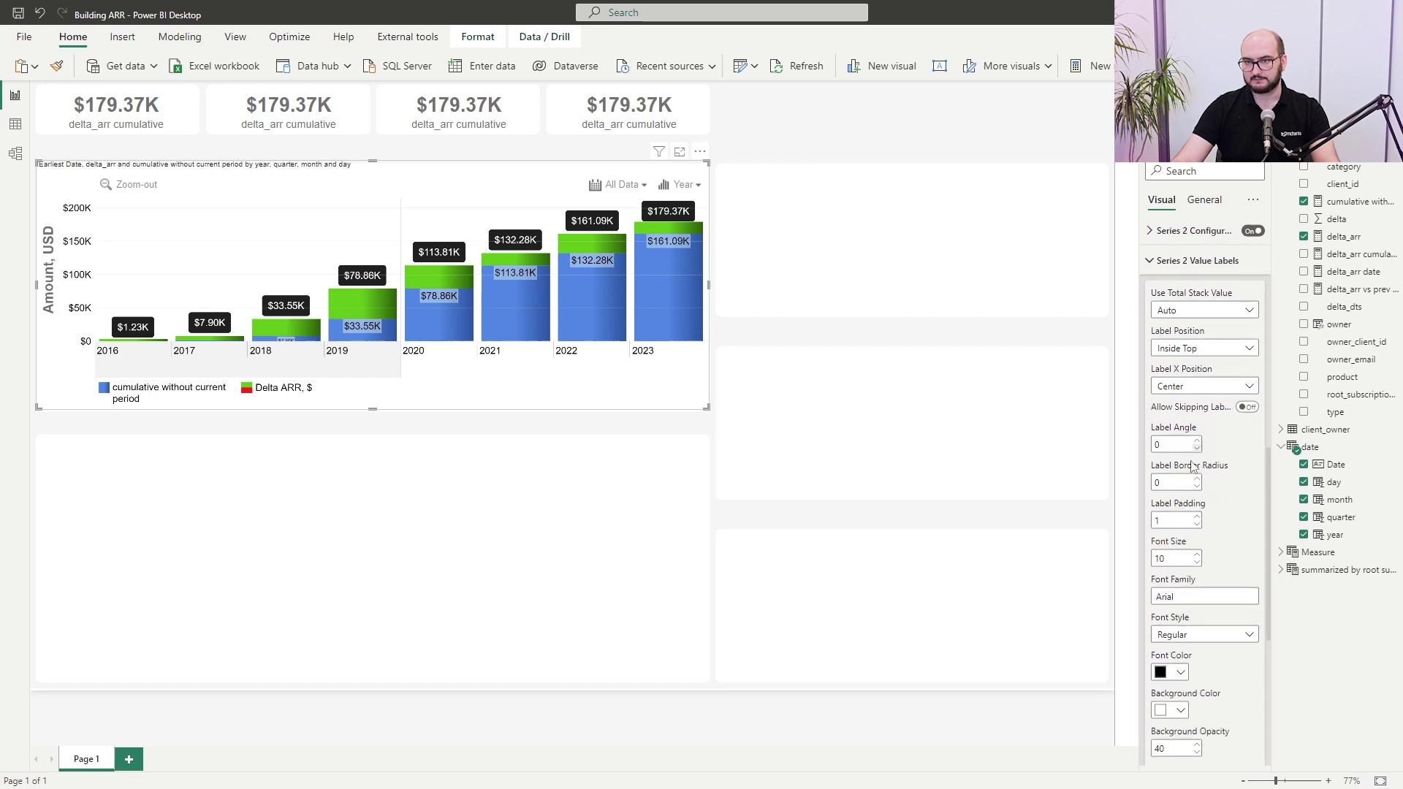
{"action": "type", "text": "5"}
{"action": "left_click", "coordinate": [1170, 523]}
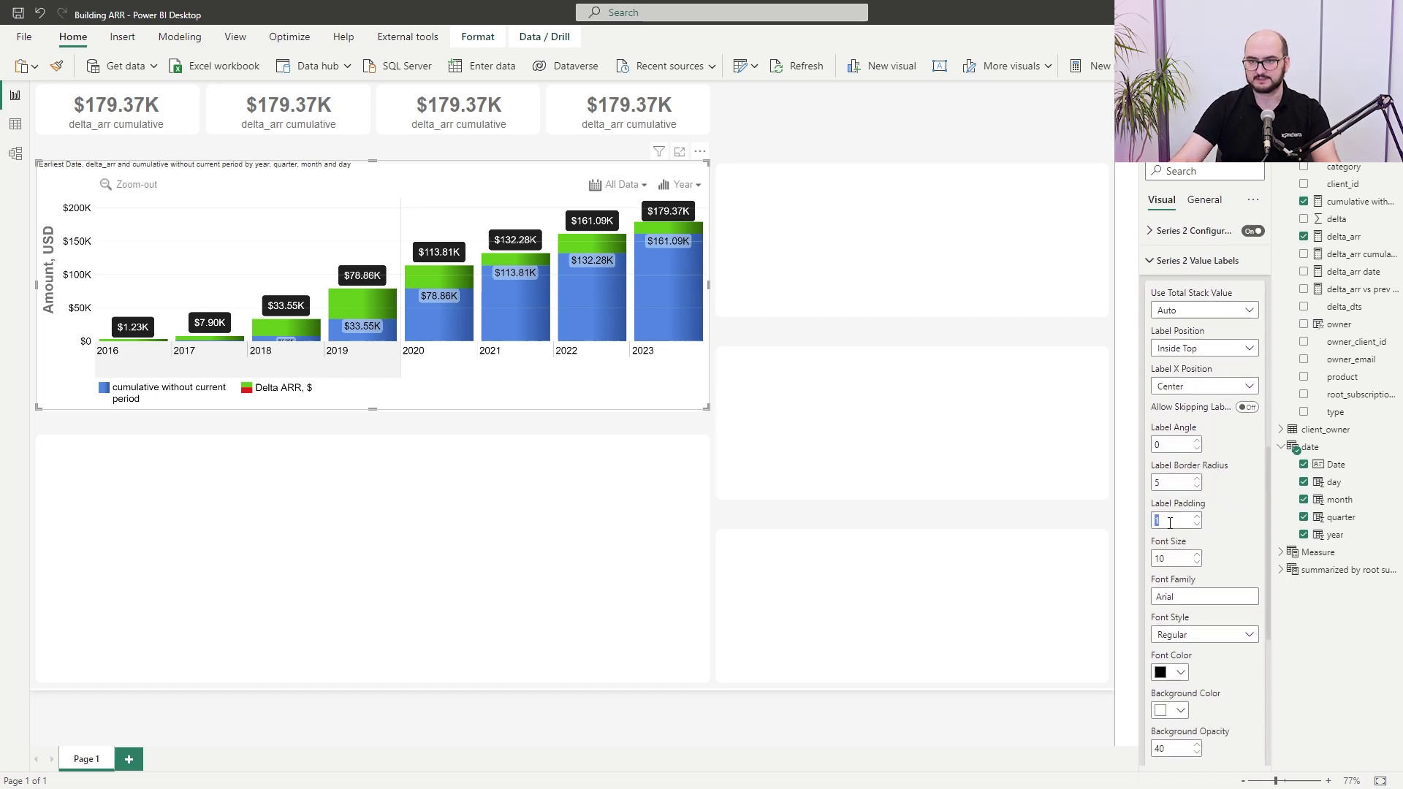
{"action": "type", "text": "3"}
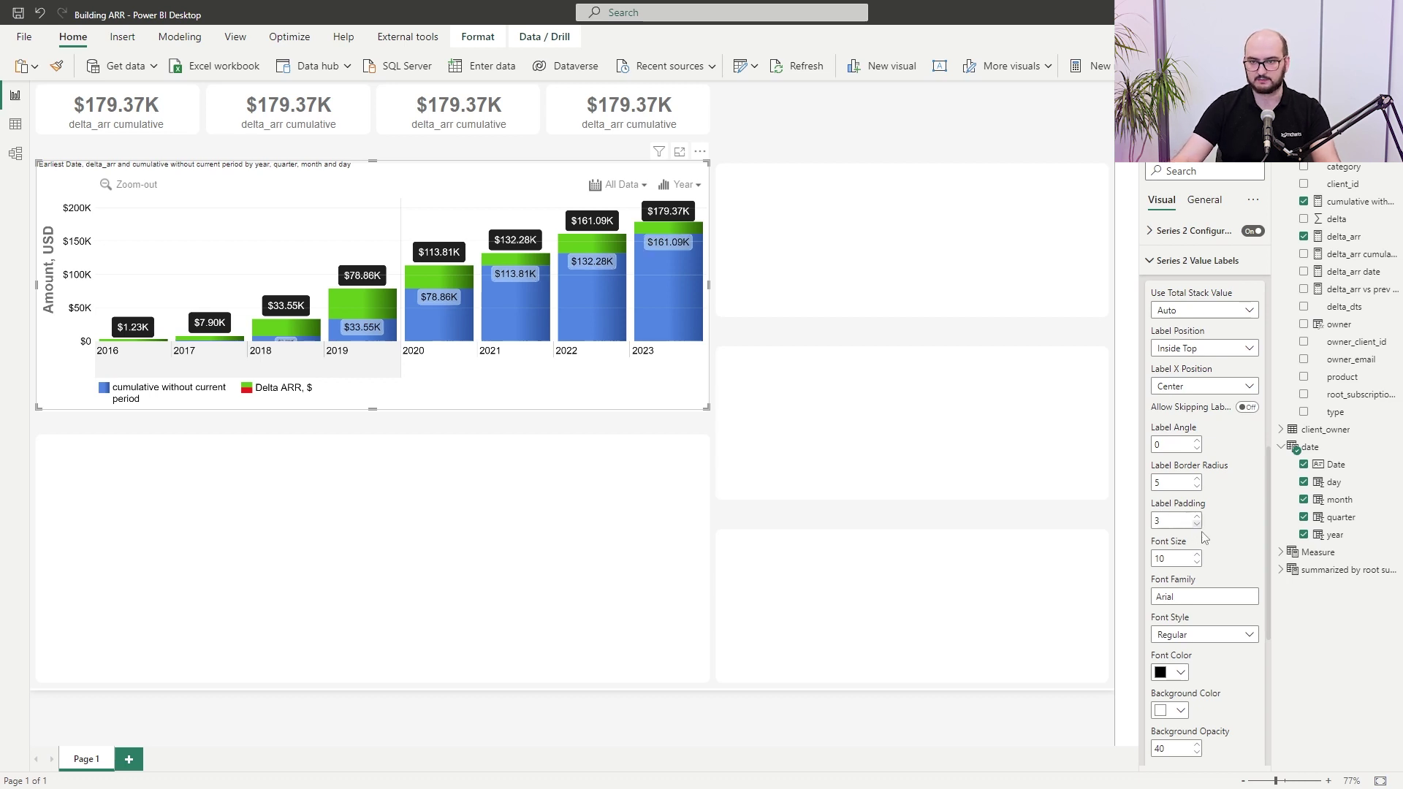
Step: Give the cumulative labels white text on a black background at 90 opacity
{"action": "scroll", "coordinate": [1191, 530], "scroll_direction": "down", "scroll_amount": 1}
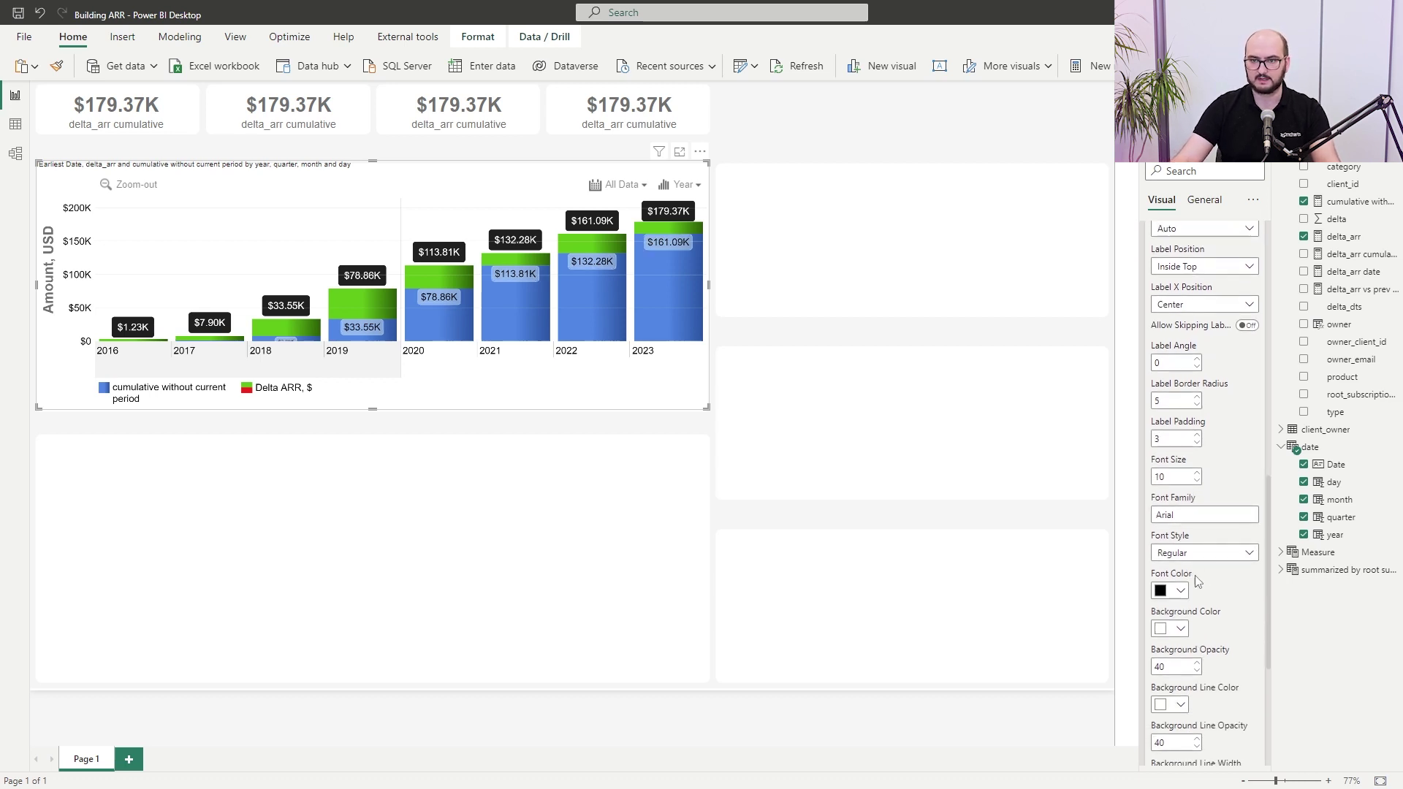
{"action": "left_click", "coordinate": [1171, 591]}
{"action": "left_click", "coordinate": [1169, 359]}
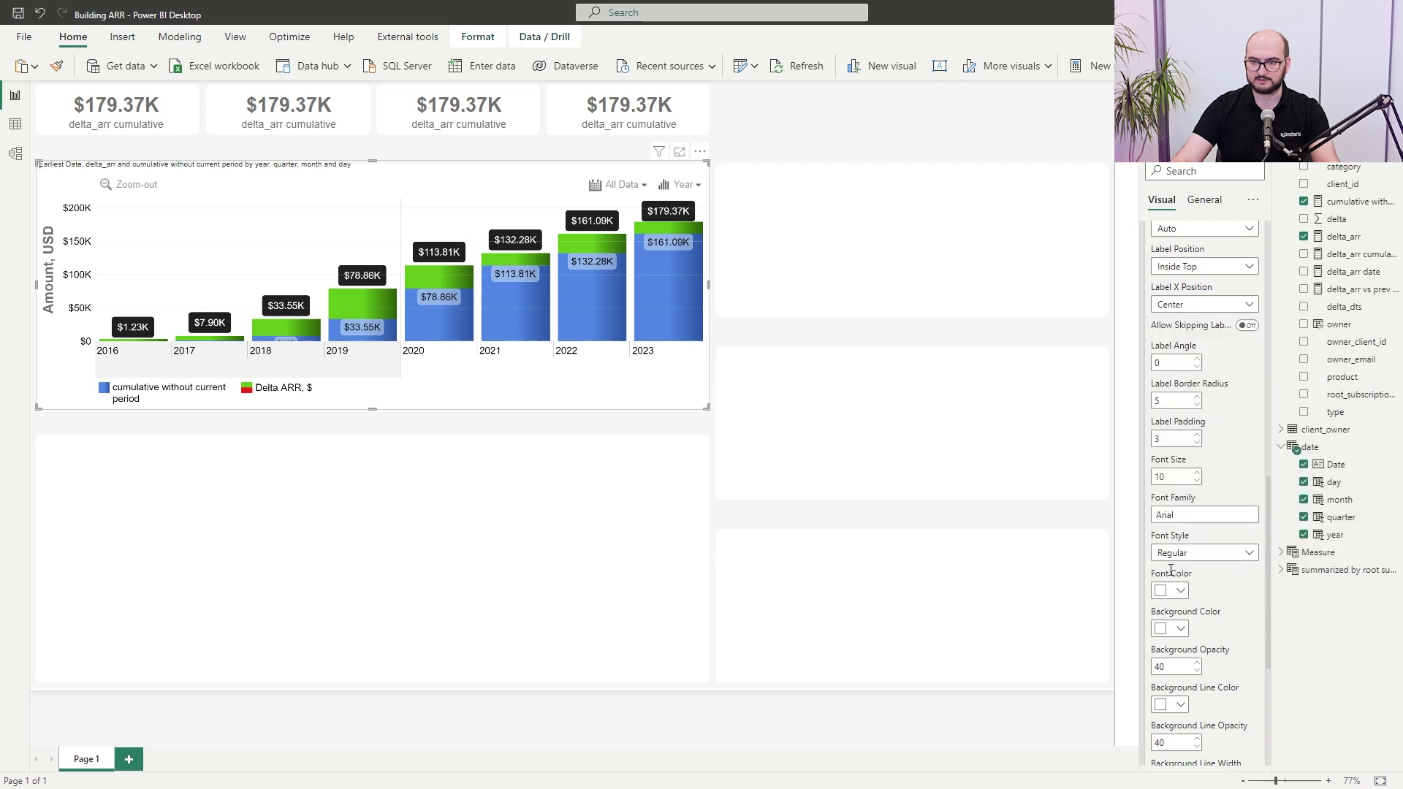
{"action": "left_click", "coordinate": [1171, 628]}
{"action": "left_click", "coordinate": [1190, 396]}
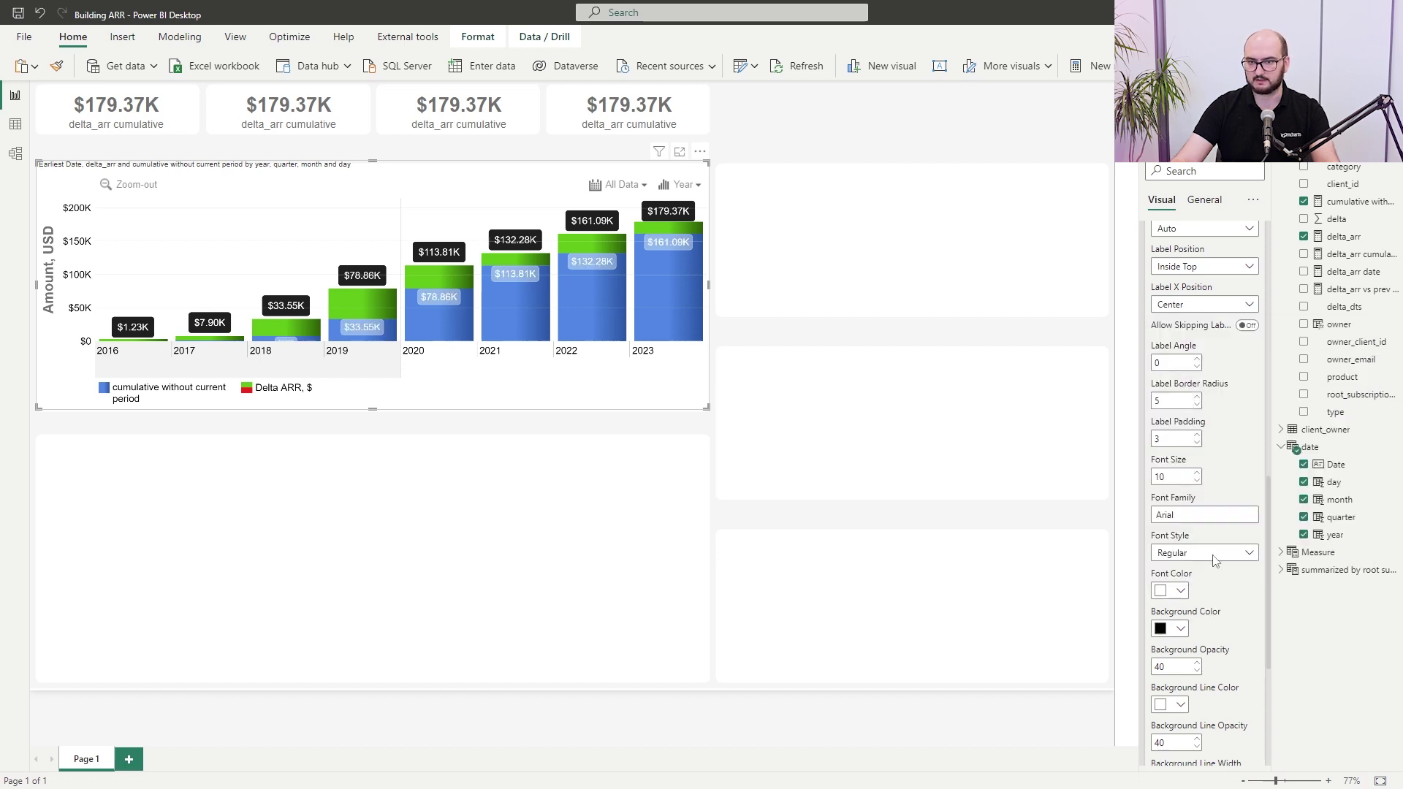
{"action": "double_click", "coordinate": [1175, 667]}
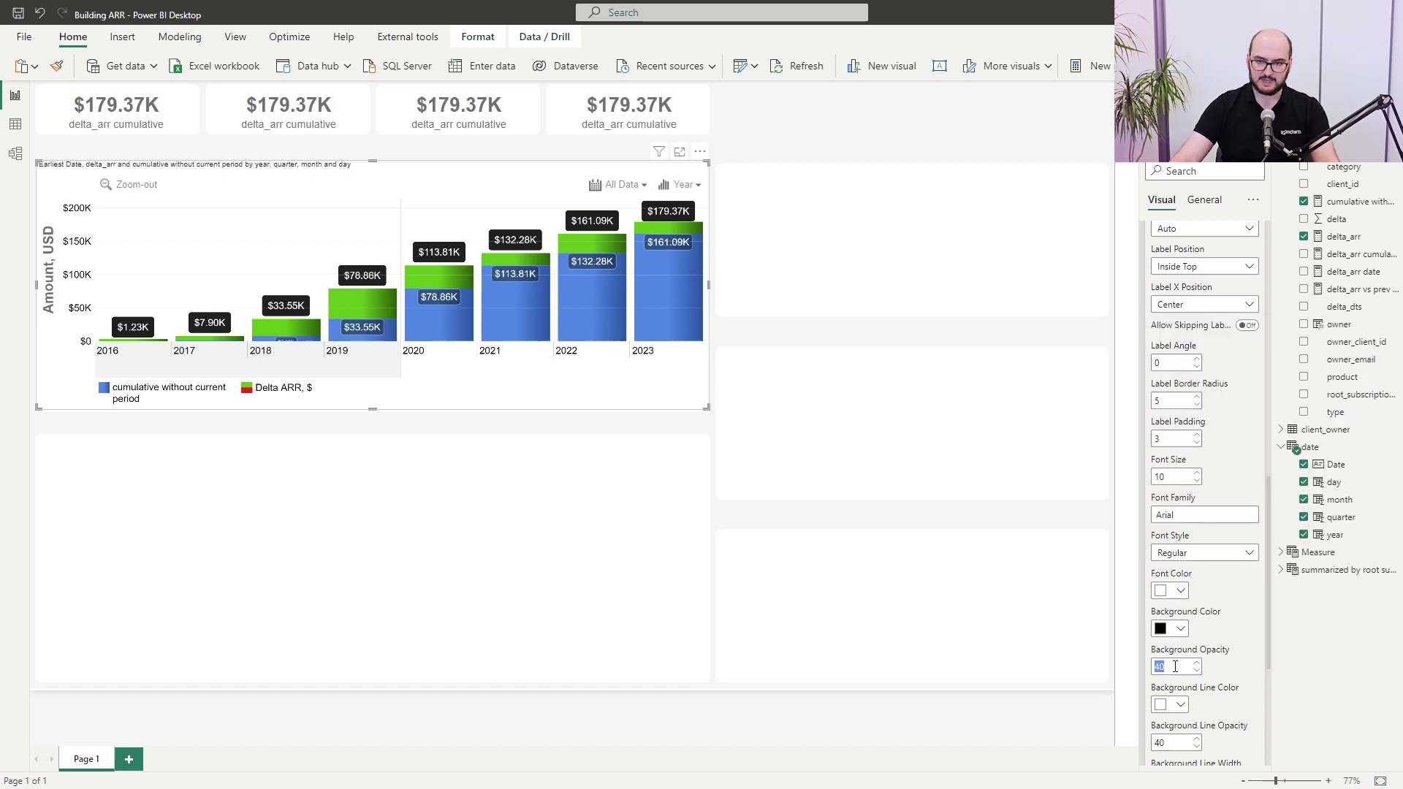
{"action": "type", "text": "90"}
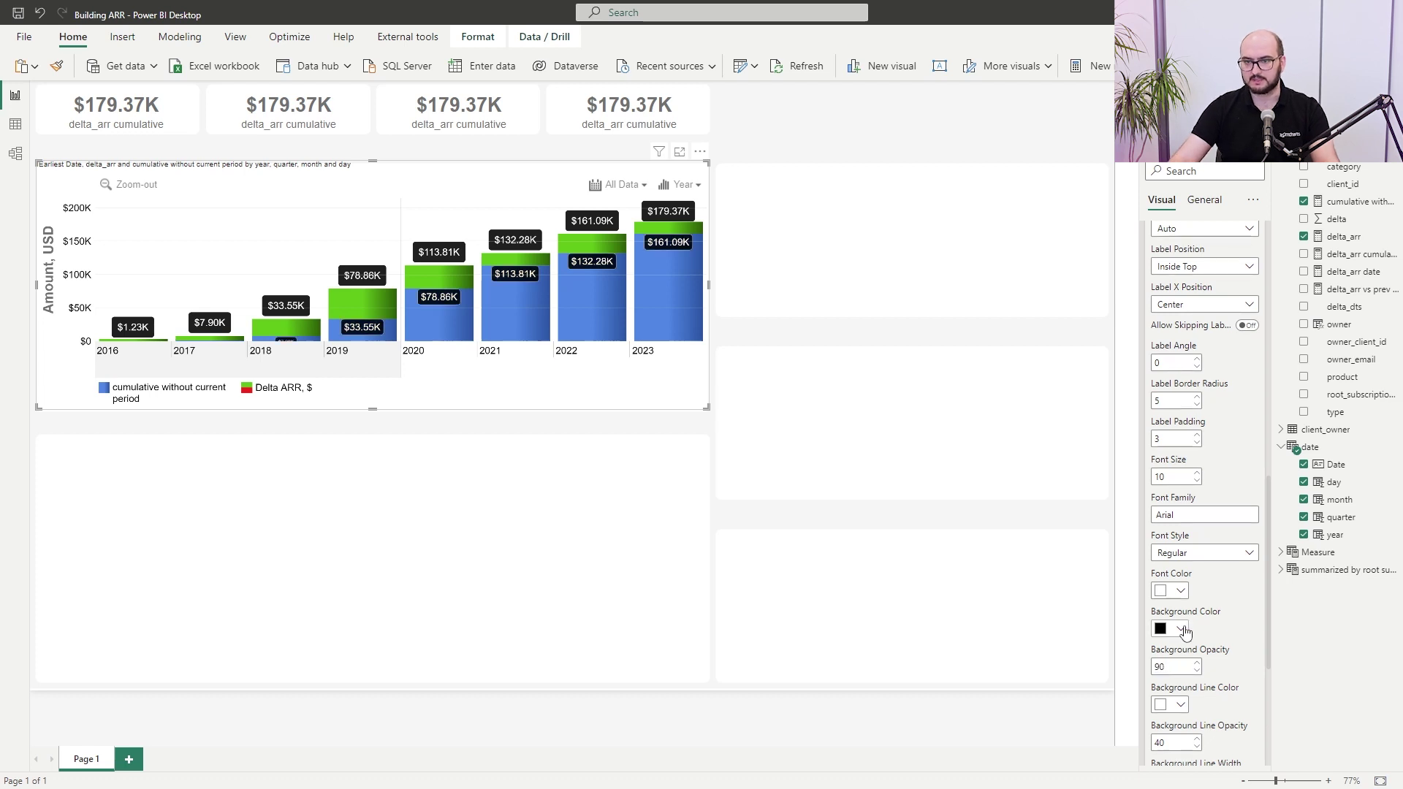
Step: Set the cumulative label line width to 10 and collapse the label settings
{"action": "scroll", "coordinate": [1198, 628], "scroll_direction": "down", "scroll_amount": 1}
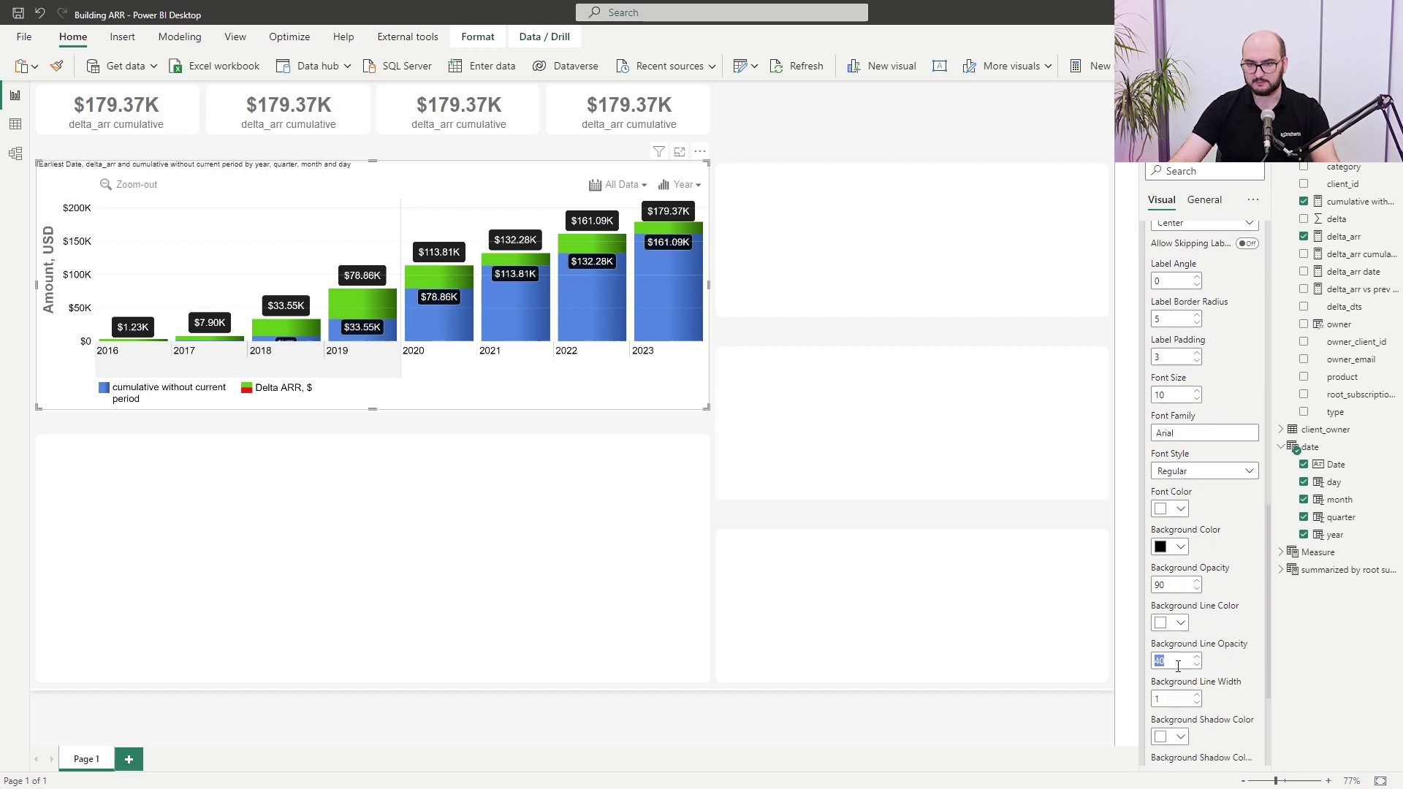
{"action": "double_click", "coordinate": [1167, 696]}
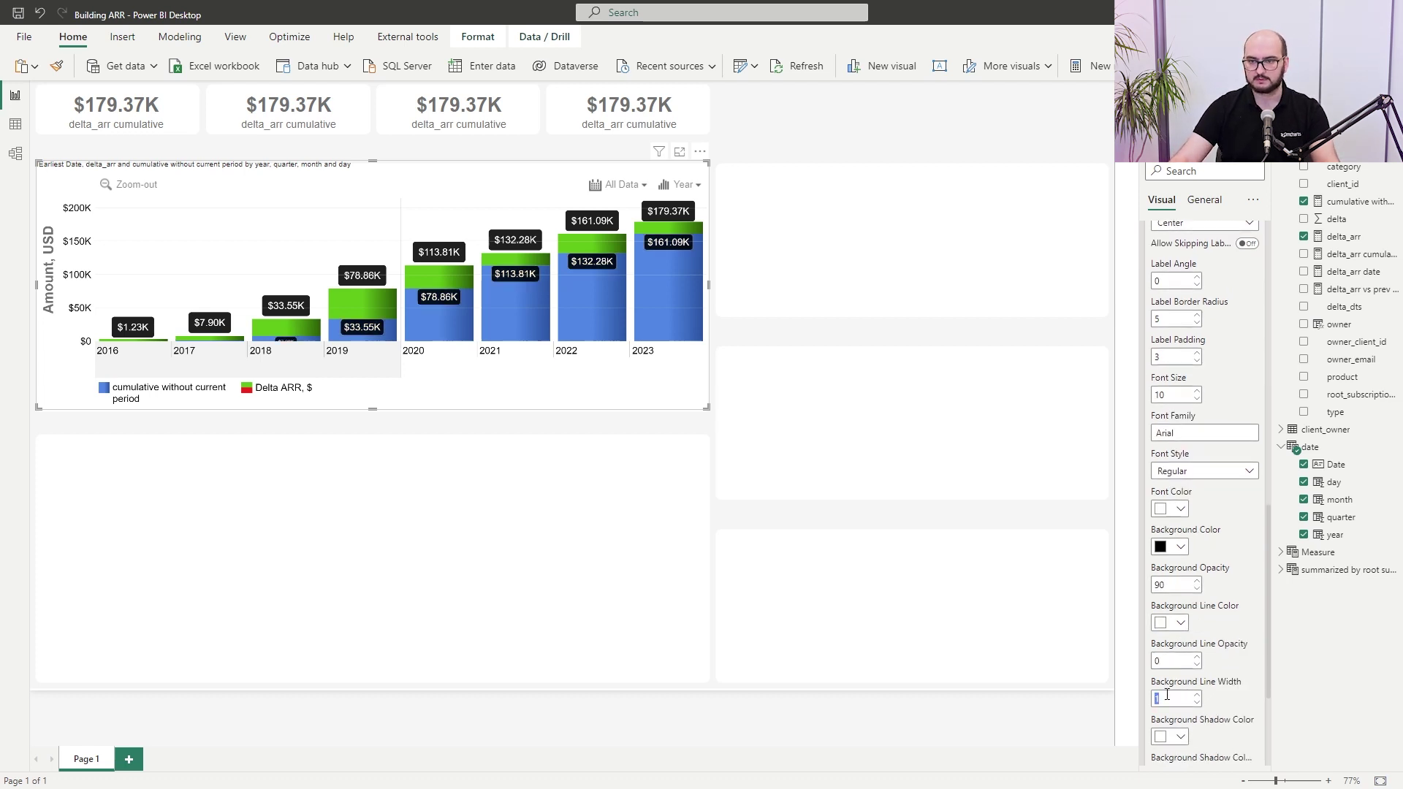
{"action": "scroll", "coordinate": [1219, 661], "scroll_direction": "down", "scroll_amount": 3}
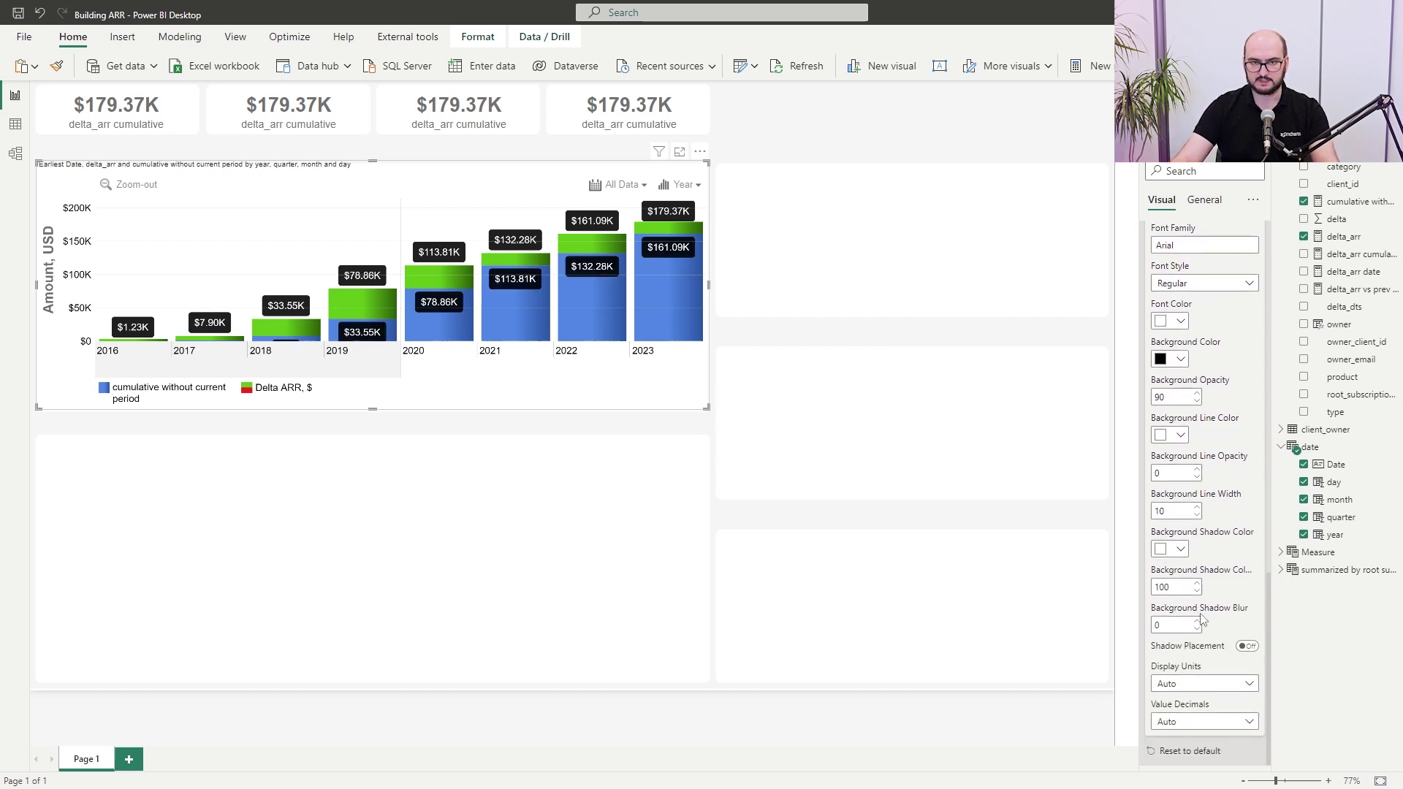
{"action": "scroll", "coordinate": [1206, 526], "scroll_direction": "up", "scroll_amount": 5}
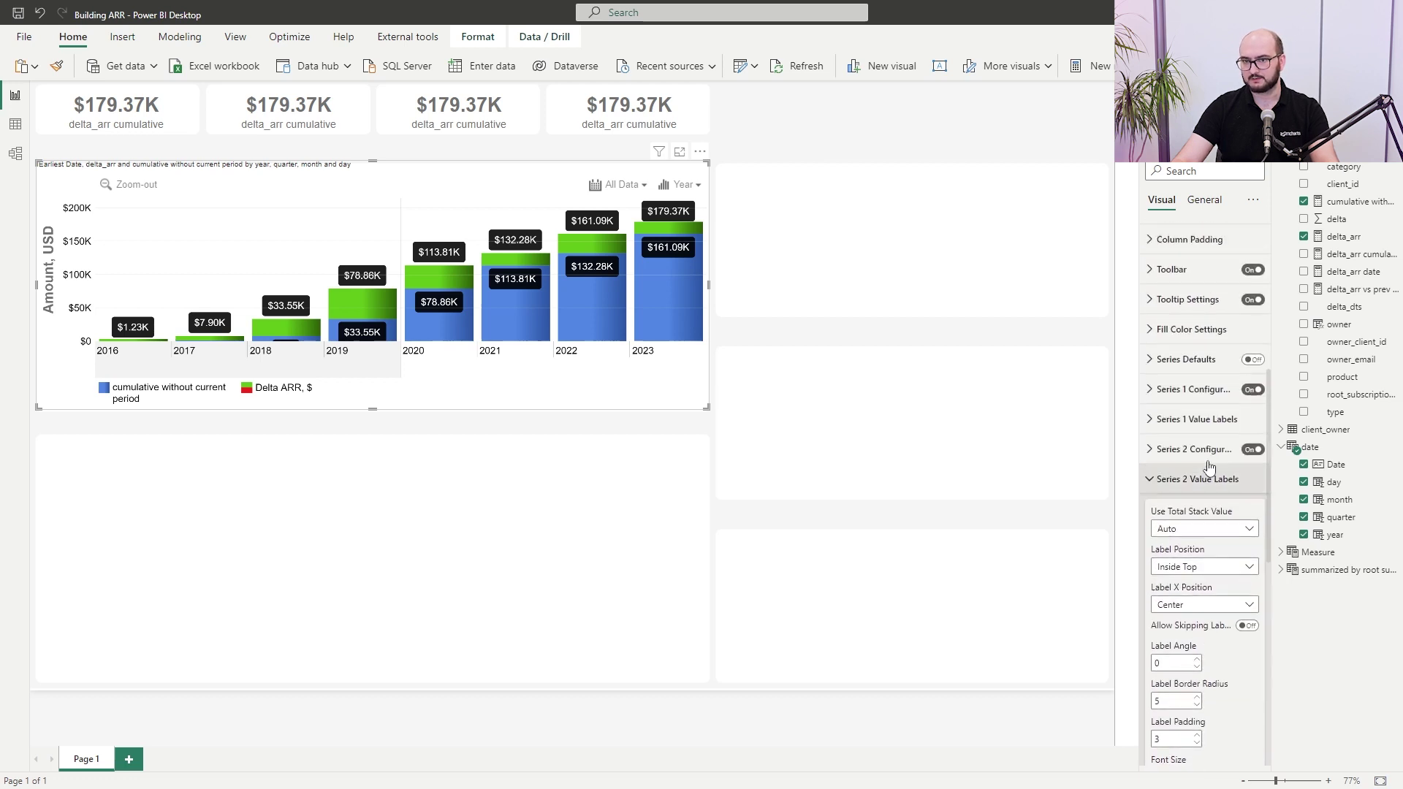
{"action": "left_click", "coordinate": [1209, 481]}
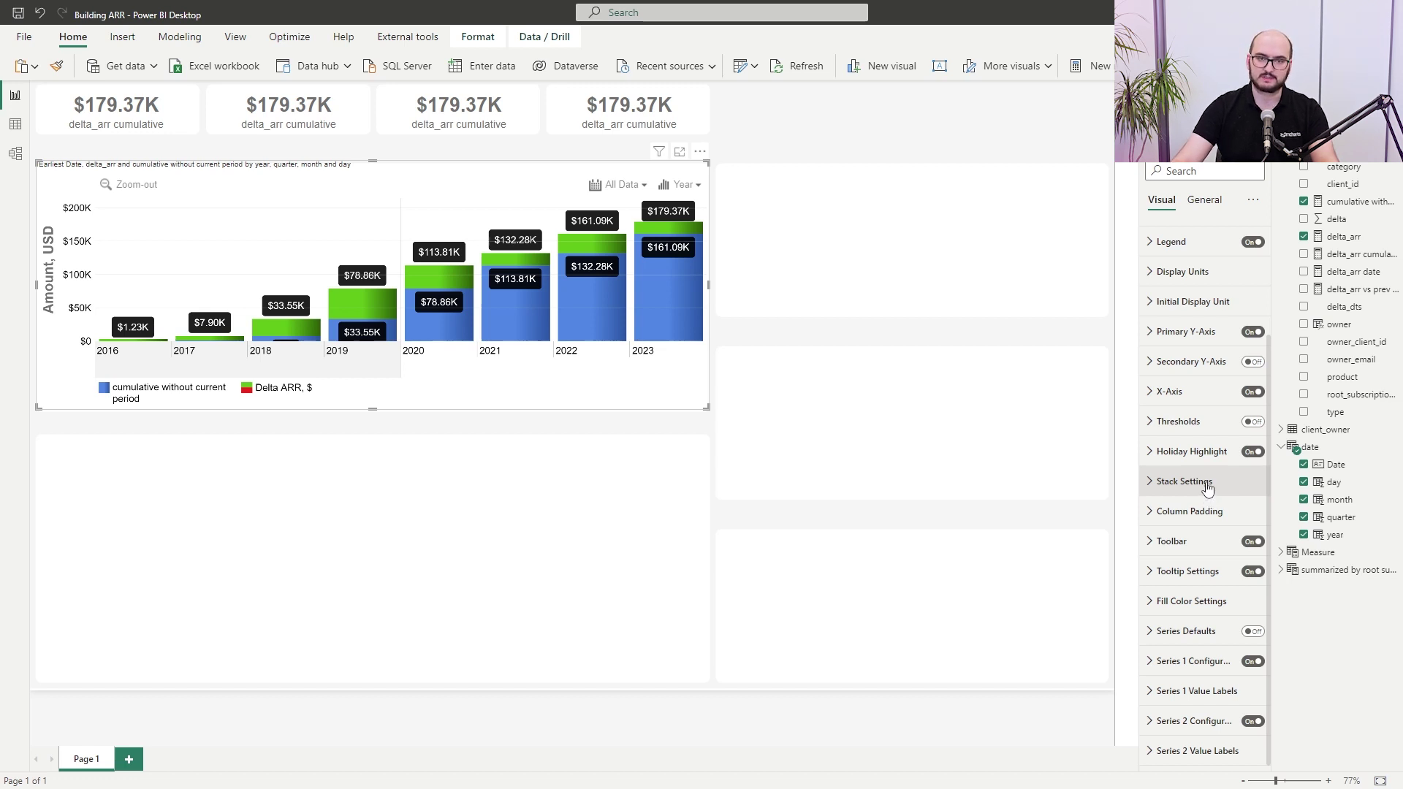
Step: Turn off Separate Negative in the timeline chart's Stack Settings
{"action": "left_click", "coordinate": [1207, 489]}
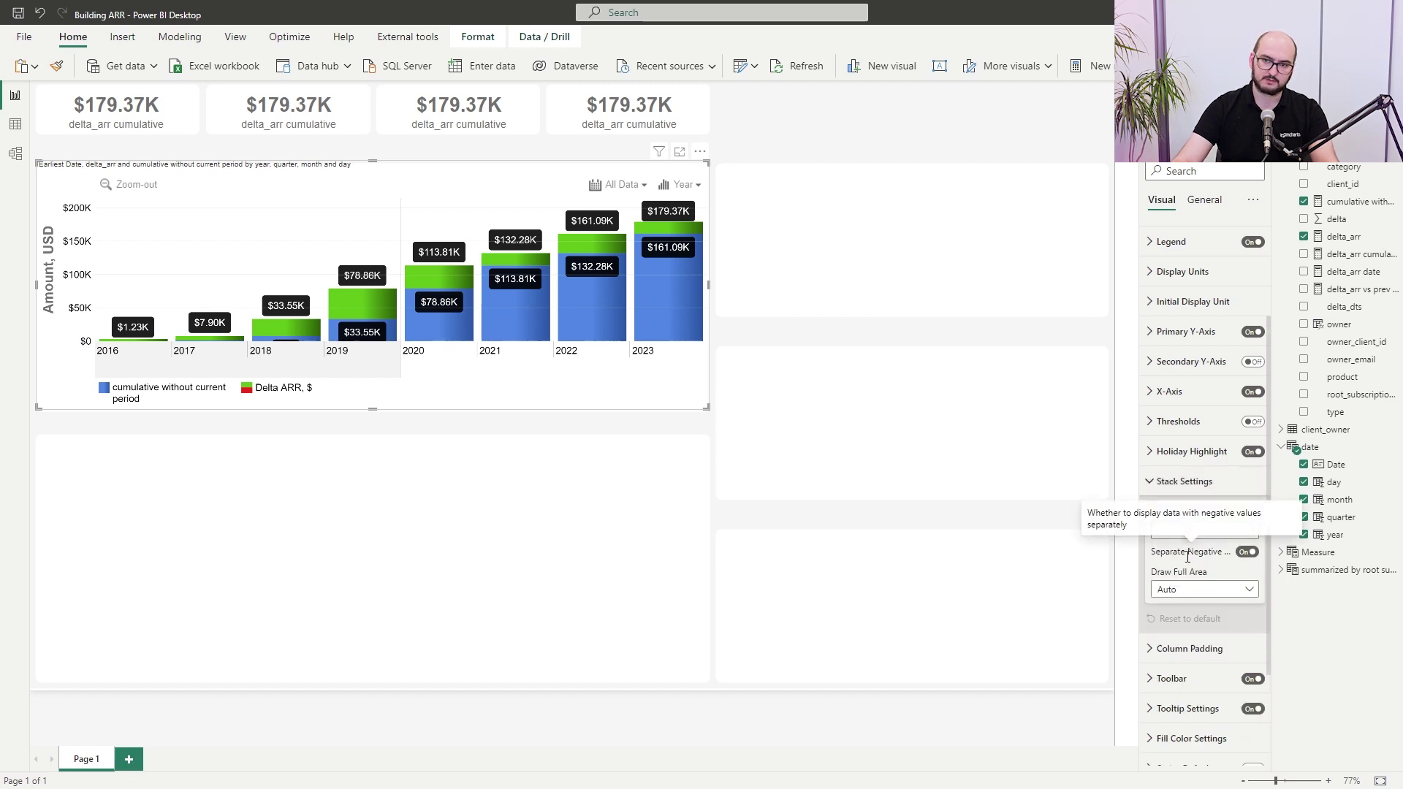
{"action": "left_click", "coordinate": [1245, 552]}
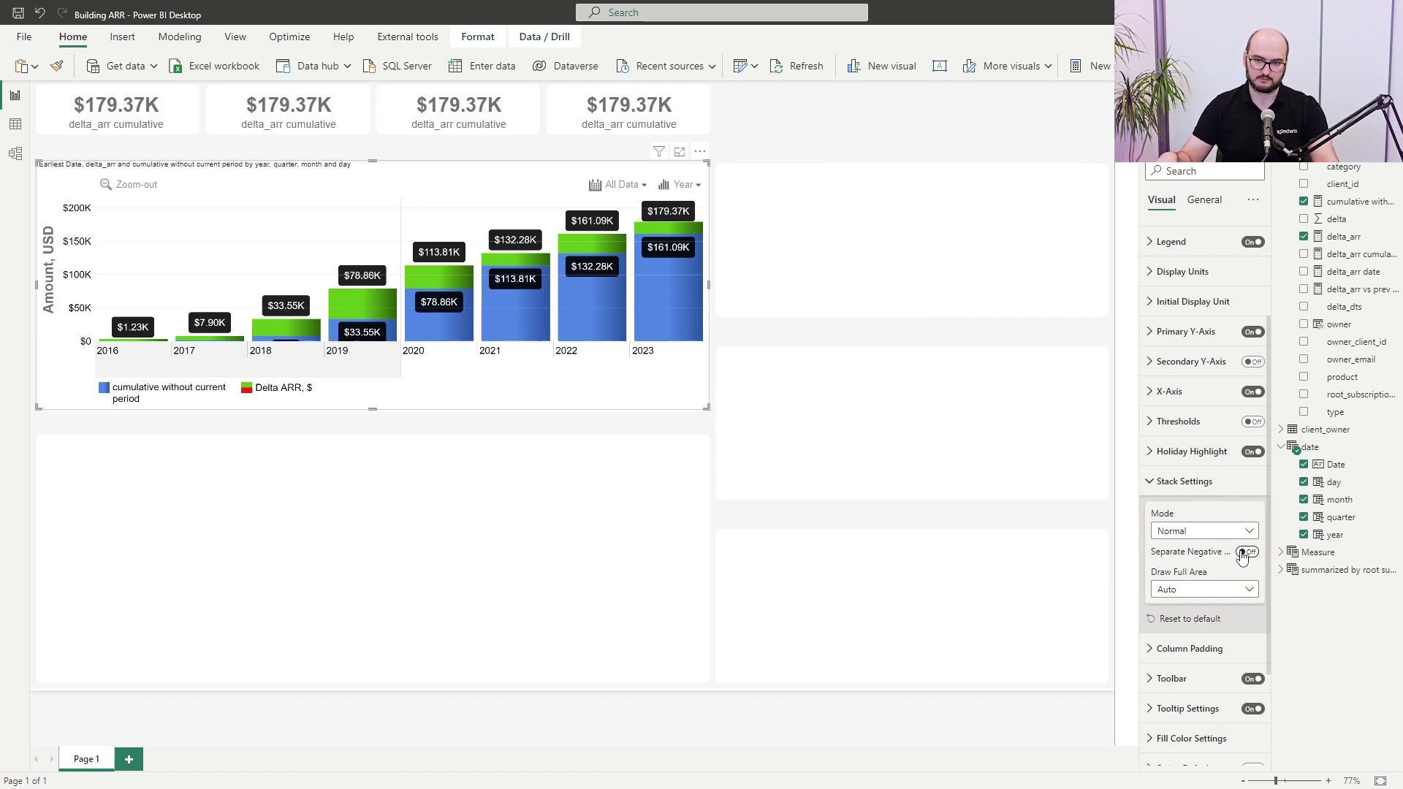
{"action": "left_click", "coordinate": [1216, 489]}
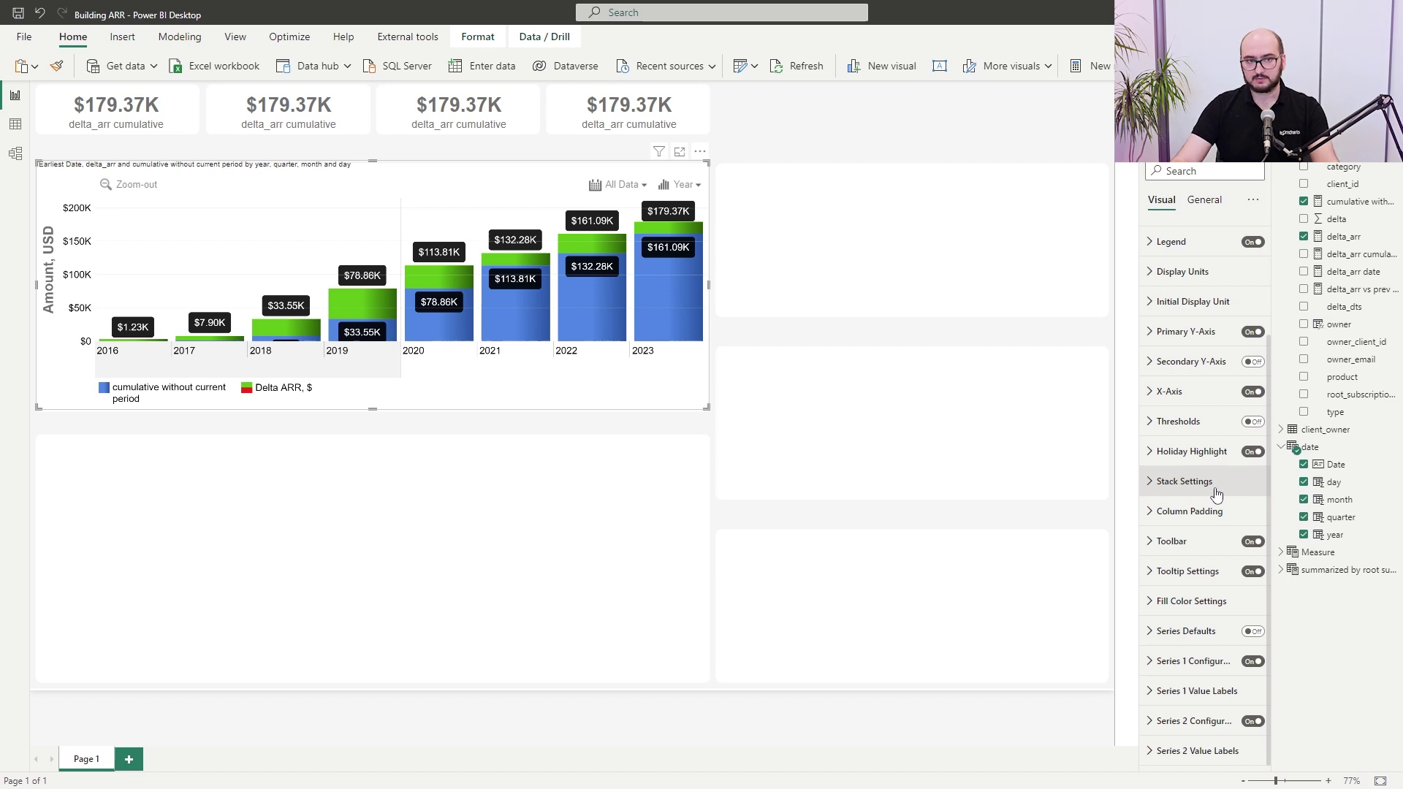
Step: Switch off the timeline chart's title in the General settings
{"action": "left_click", "coordinate": [1206, 206]}
{"action": "left_click", "coordinate": [1253, 266]}
{"action": "left_click", "coordinate": [1161, 204]}
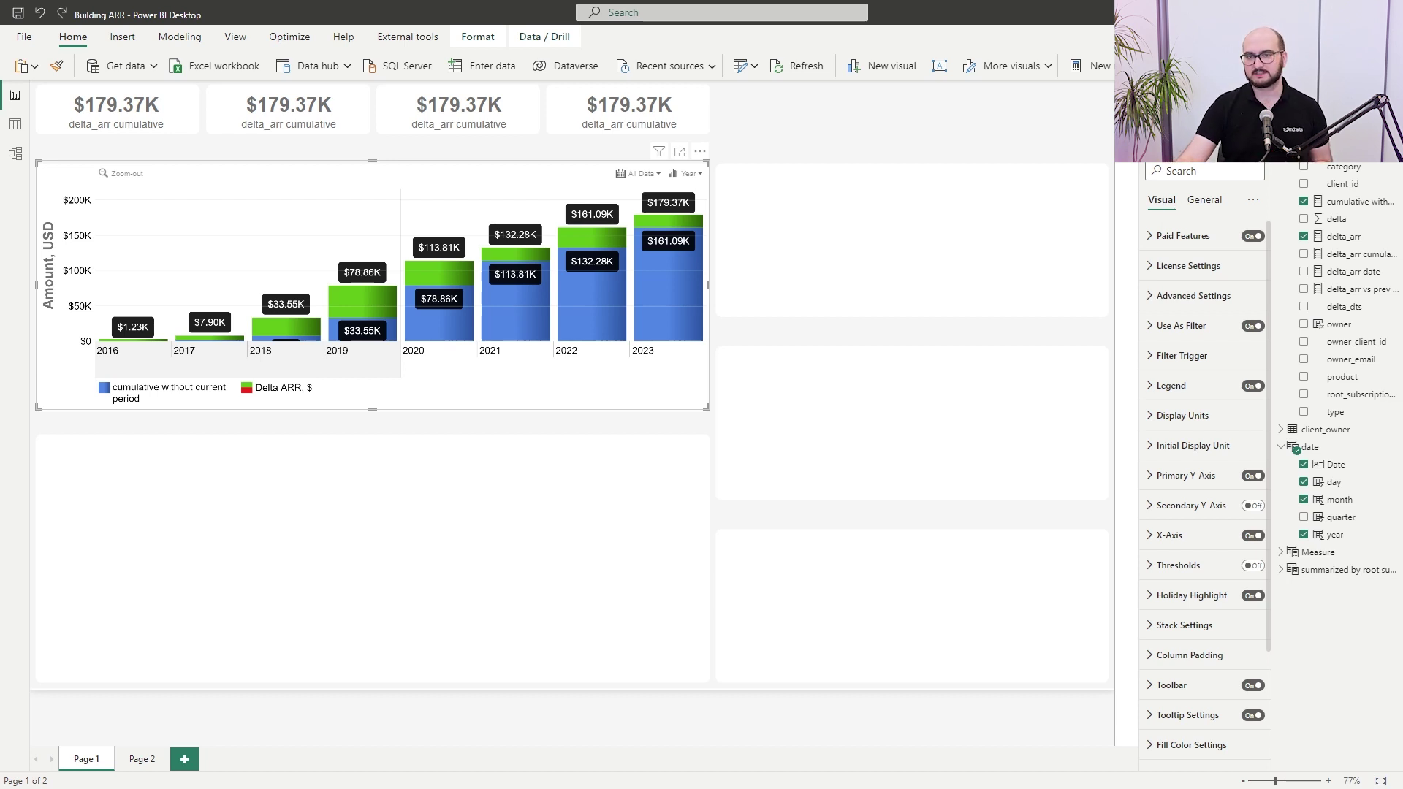
Step: Insert a Drill Down Donut PRO visual and fit it into the top-right slot
{"action": "left_click", "coordinate": [1109, 106]}
{"action": "left_click", "coordinate": [943, 326]}
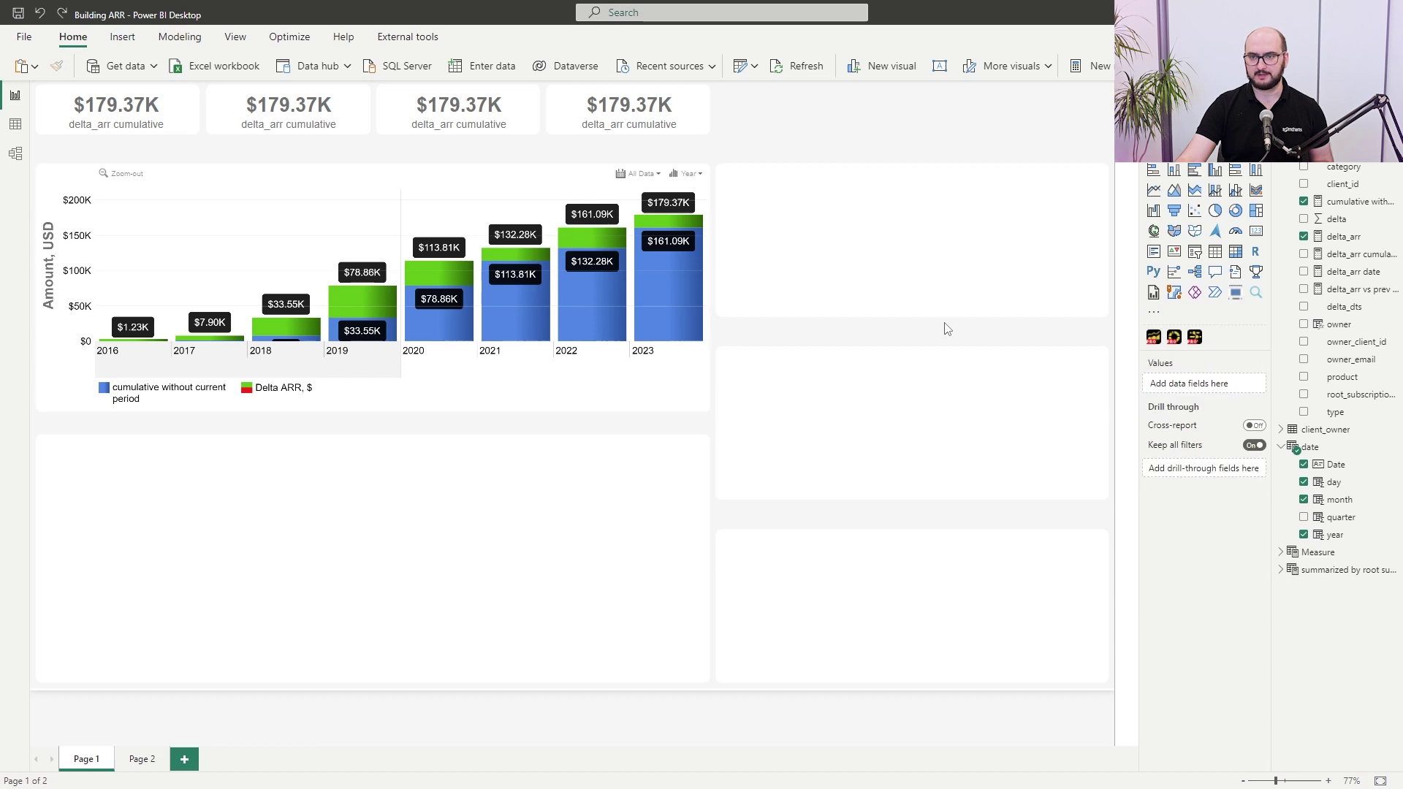
{"action": "left_click", "coordinate": [1174, 338]}
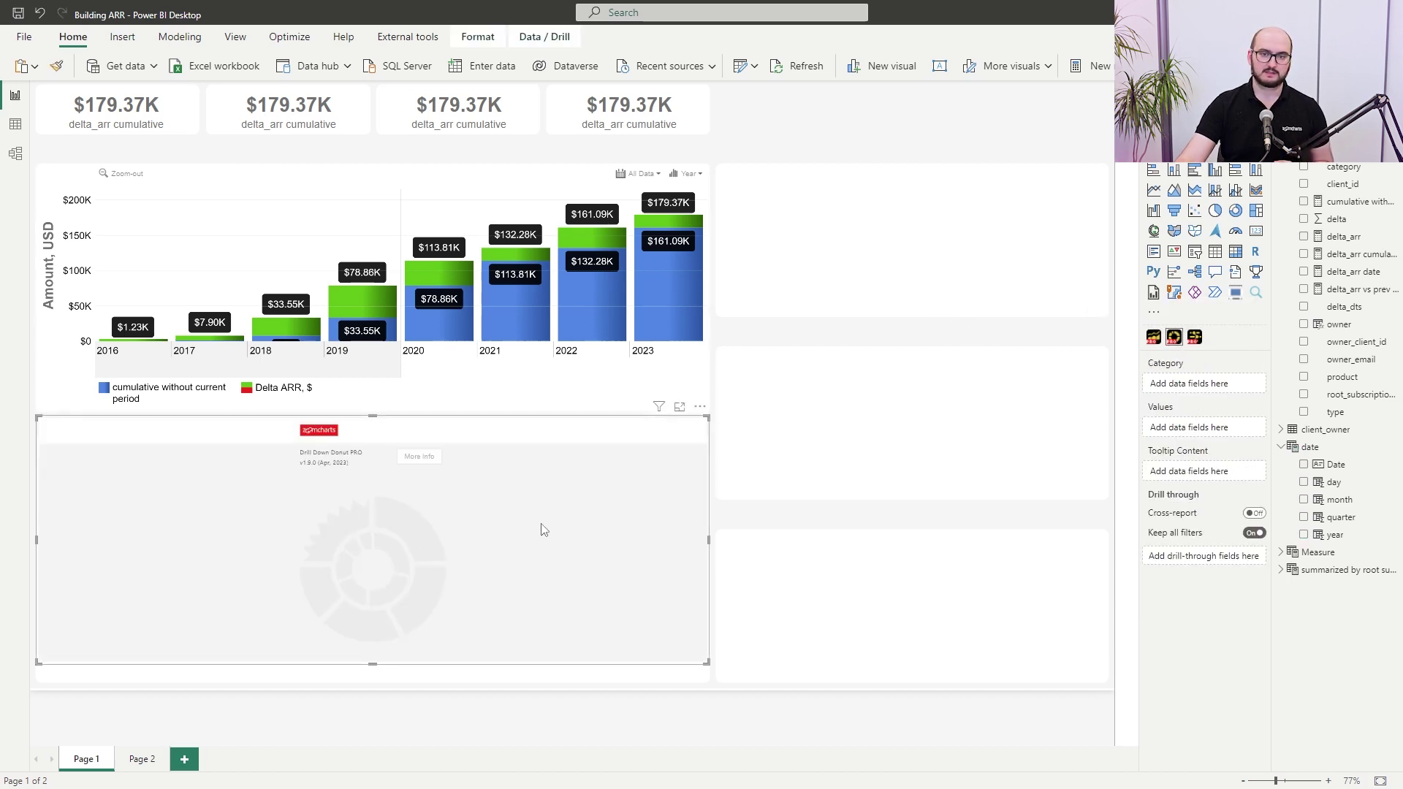
{"action": "left_click_drag", "start_coordinate": [38, 417], "coordinate": [739, 174]}
{"action": "left_click_drag", "start_coordinate": [1048, 369], "coordinate": [1103, 314]}
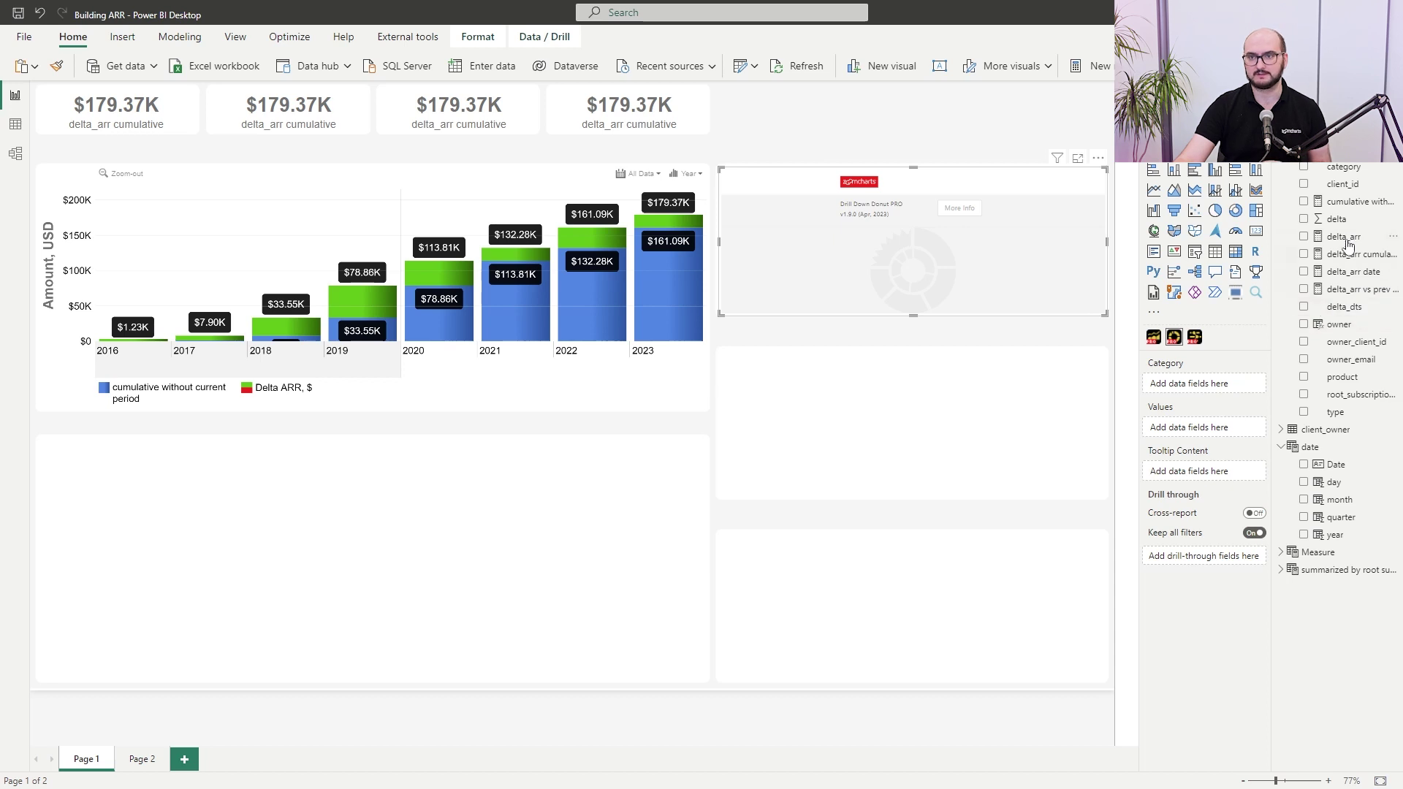
Step: Put category and product in the donut's Category and delta_arr in Values
{"action": "left_click_drag", "start_coordinate": [1361, 167], "coordinate": [1202, 384]}
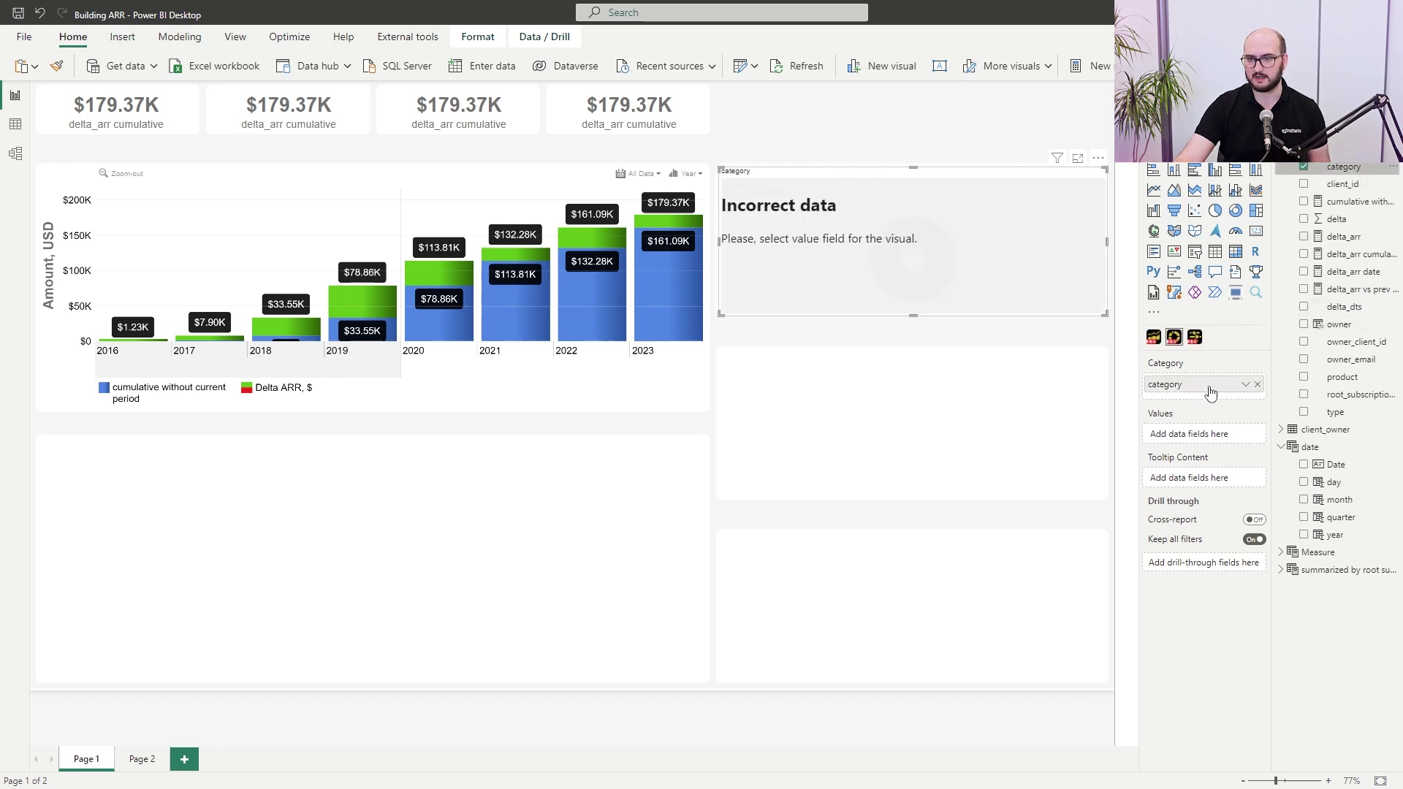
{"action": "left_click_drag", "start_coordinate": [1343, 386], "coordinate": [1211, 402]}
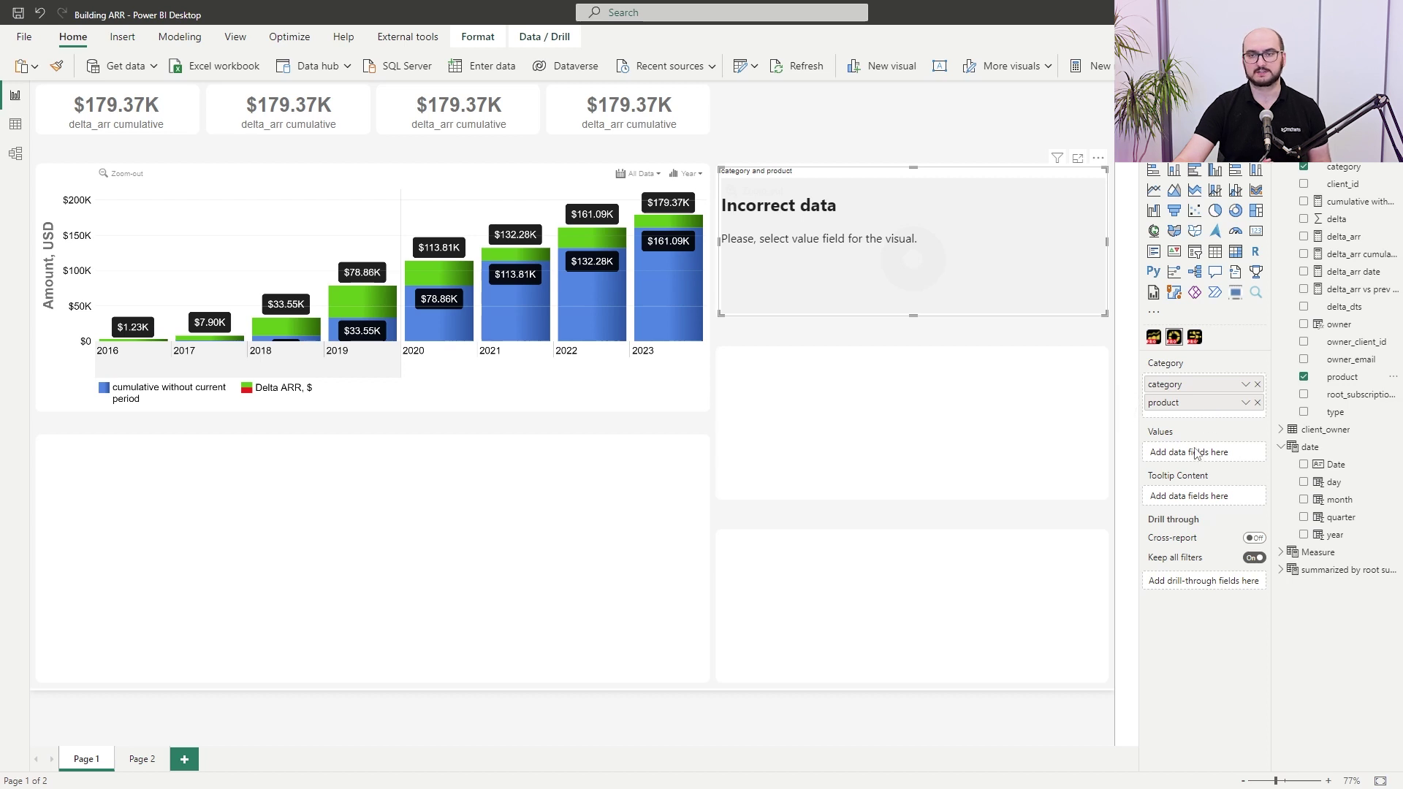
{"action": "left_click_drag", "start_coordinate": [1353, 238], "coordinate": [1217, 458]}
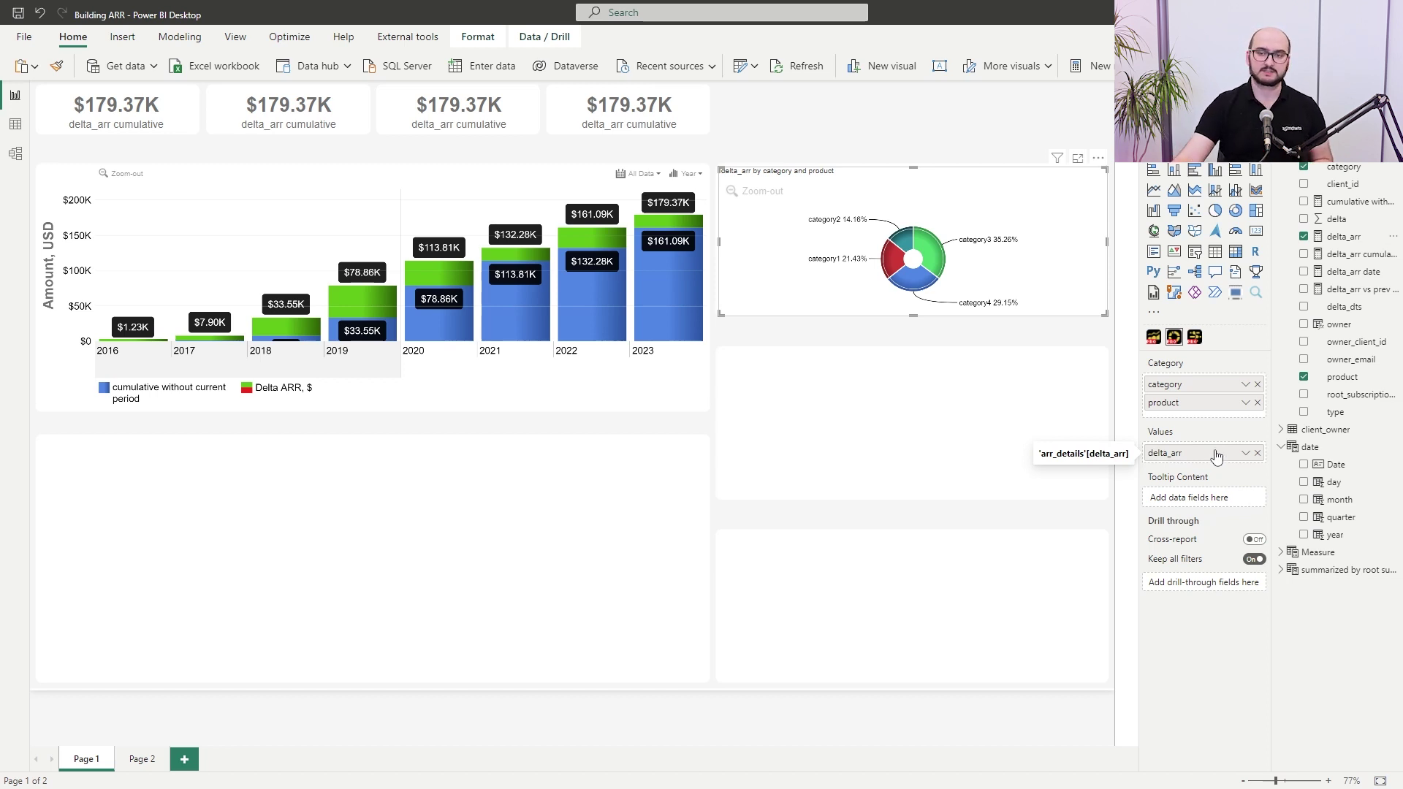
{"action": "left_click", "coordinate": [1176, 146]}
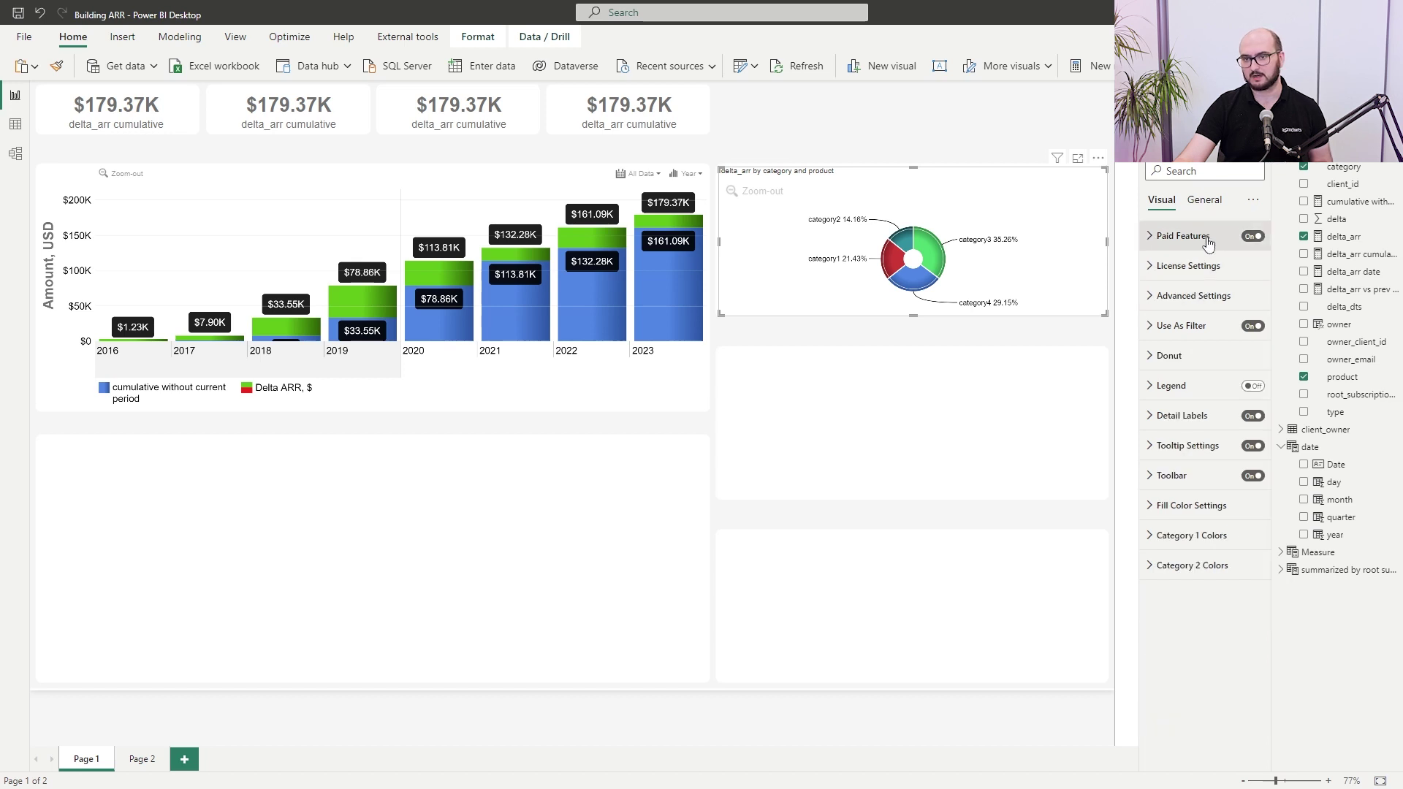
Step: Set the donut's advanced font size unit to pt
{"action": "left_click", "coordinate": [1206, 299]}
{"action": "left_click", "coordinate": [1184, 383]}
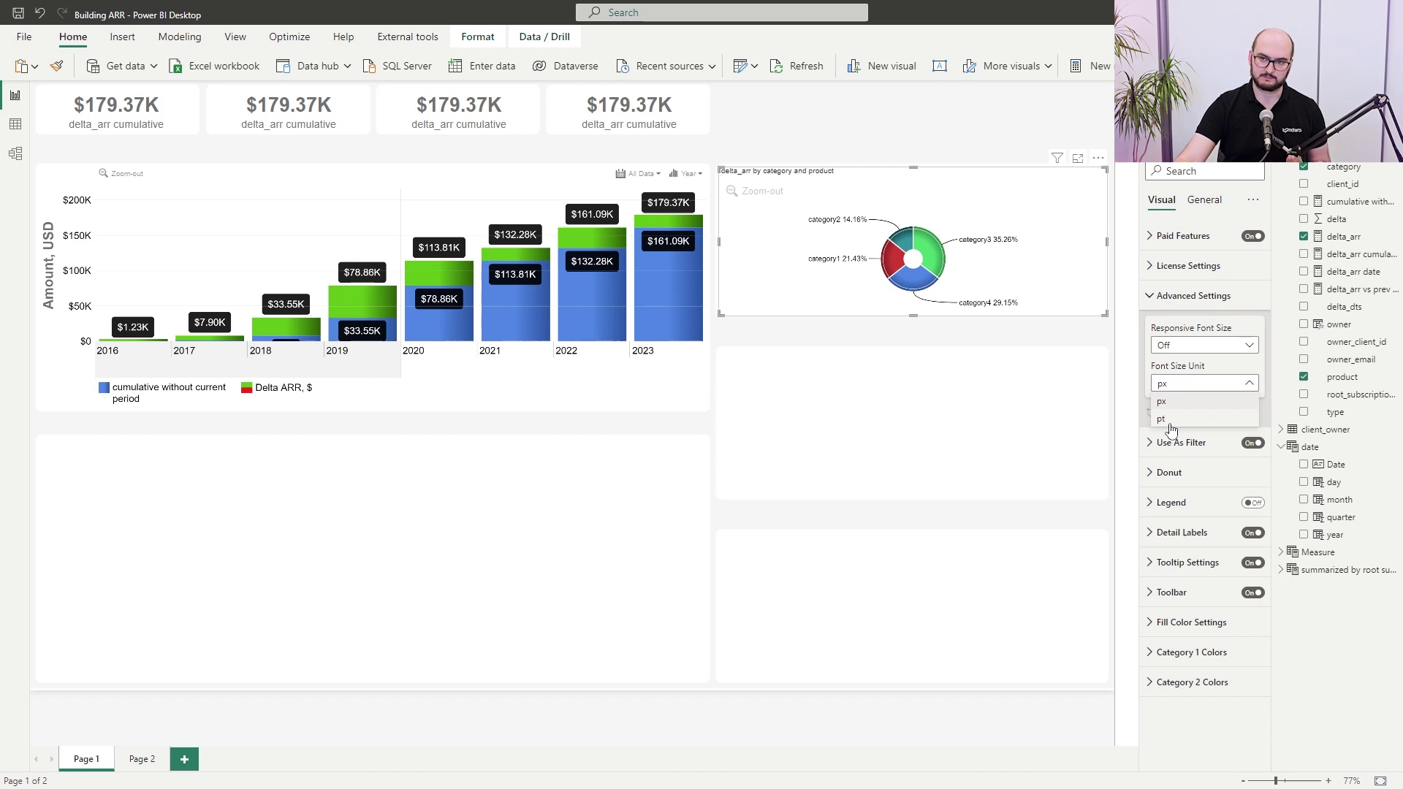
{"action": "left_click", "coordinate": [1169, 420]}
{"action": "left_click", "coordinate": [1197, 300]}
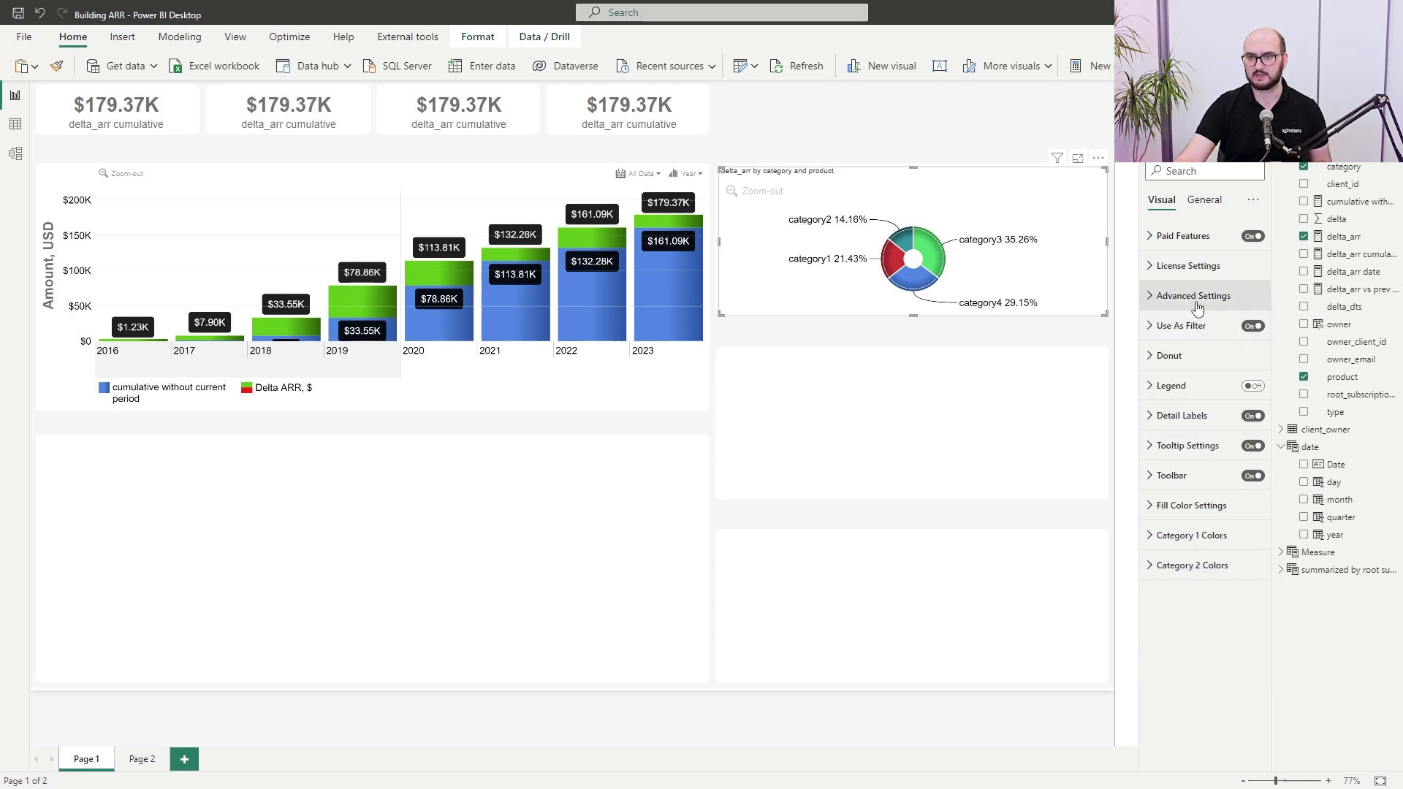
Step: Set the donut's outer radius to 80 and inner radius to 60
{"action": "left_click", "coordinate": [1189, 355]}
{"action": "left_click_drag", "start_coordinate": [1187, 409], "coordinate": [1133, 411]}
{"action": "type", "text": "80"}
{"action": "key", "text": "Return"}
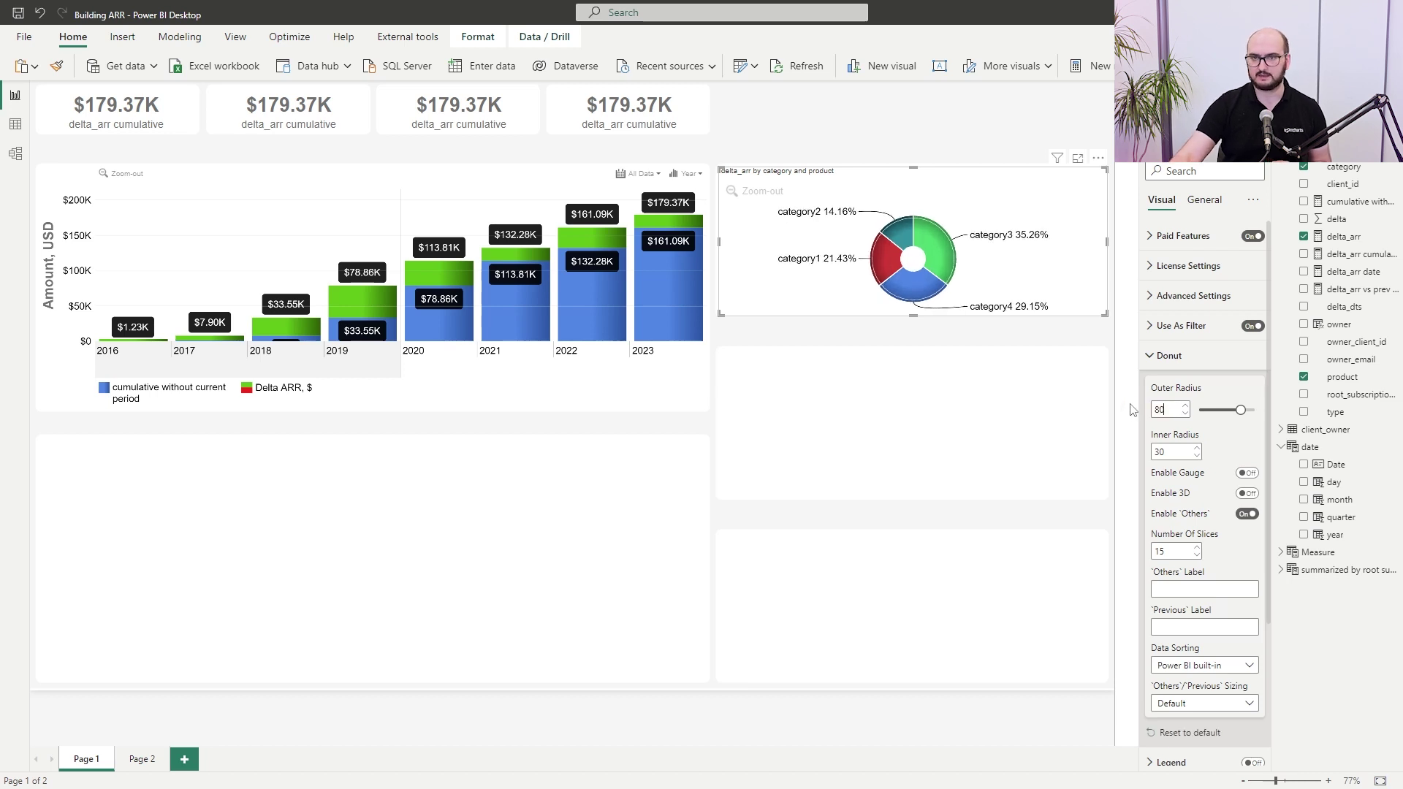
{"action": "left_click_drag", "start_coordinate": [1180, 452], "coordinate": [1151, 453]}
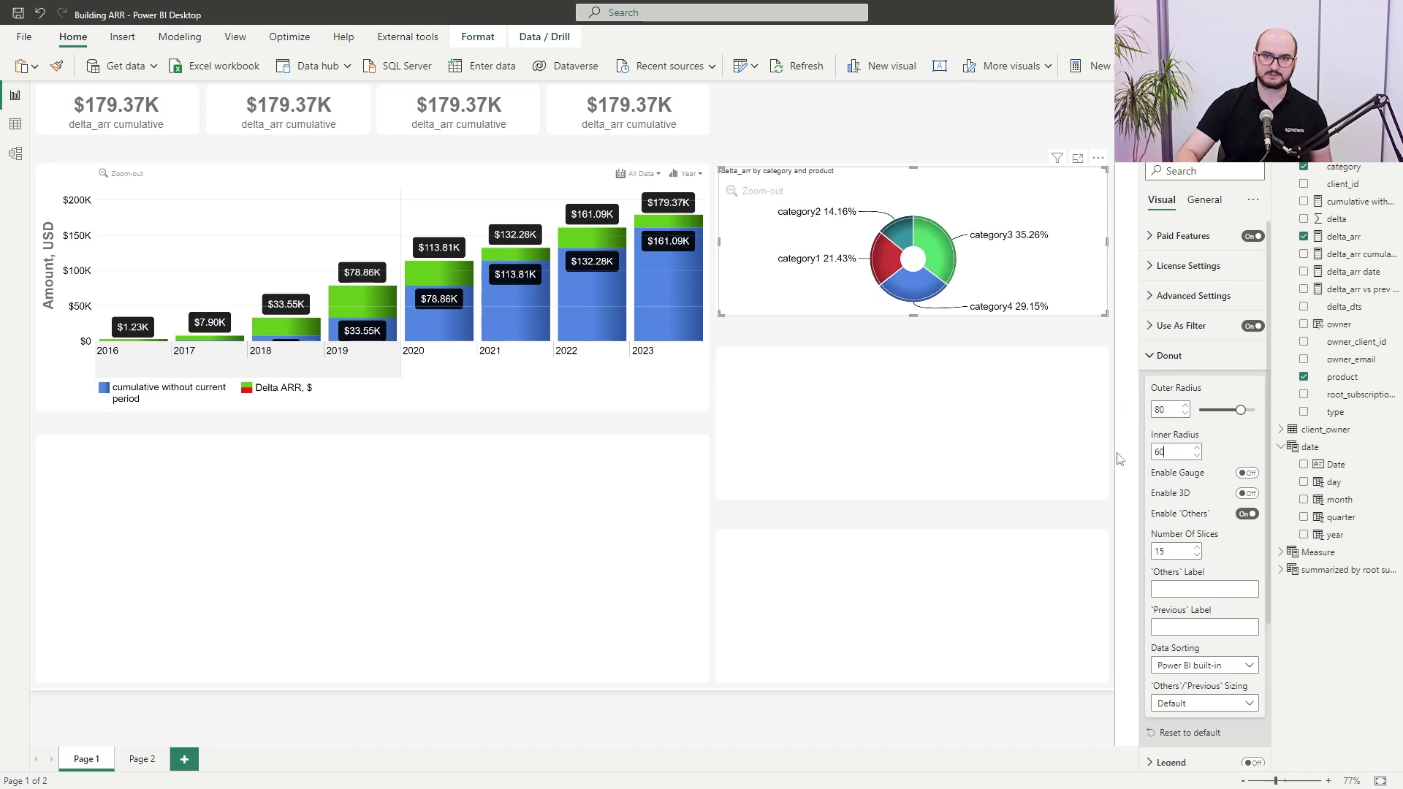
{"action": "key", "text": "Return"}
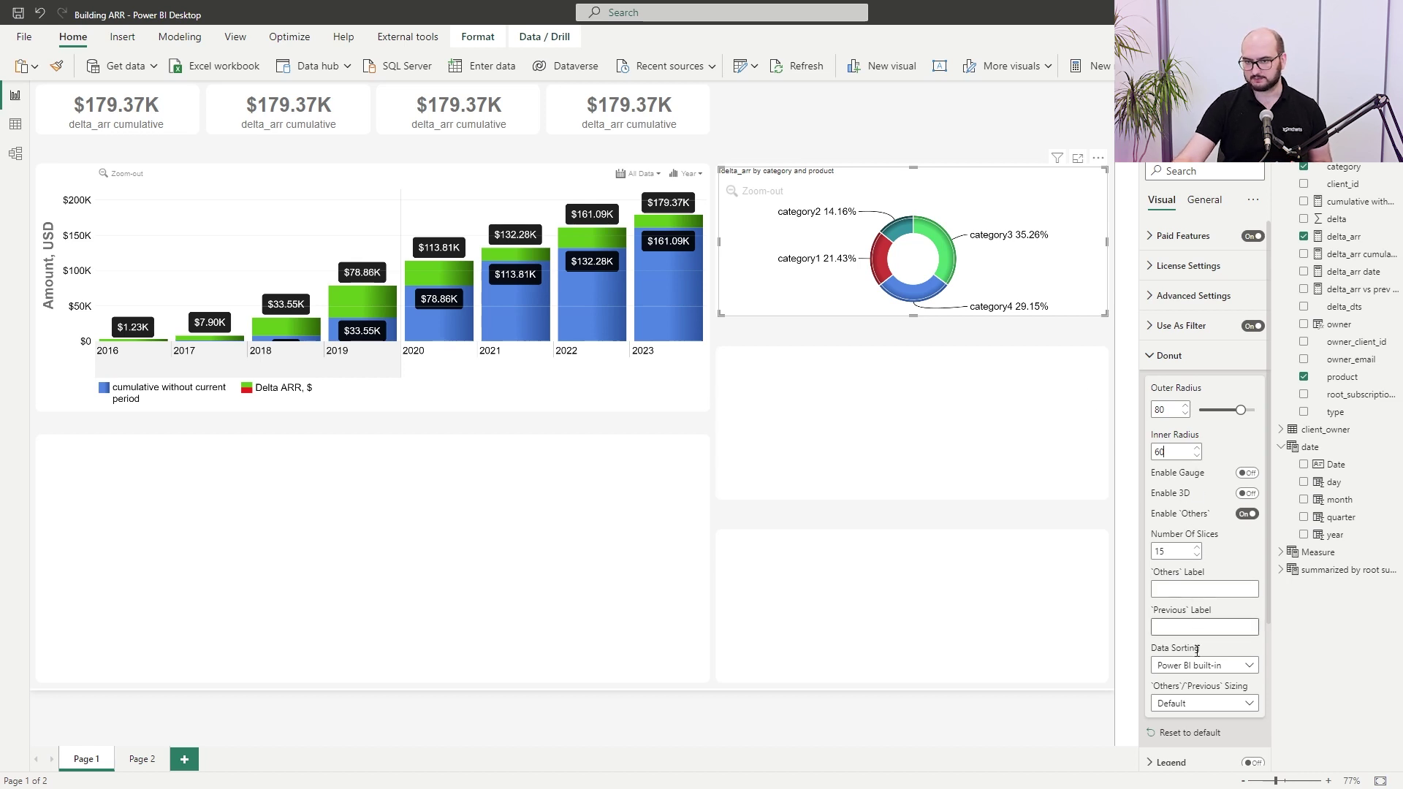
{"action": "left_click", "coordinate": [1183, 357]}
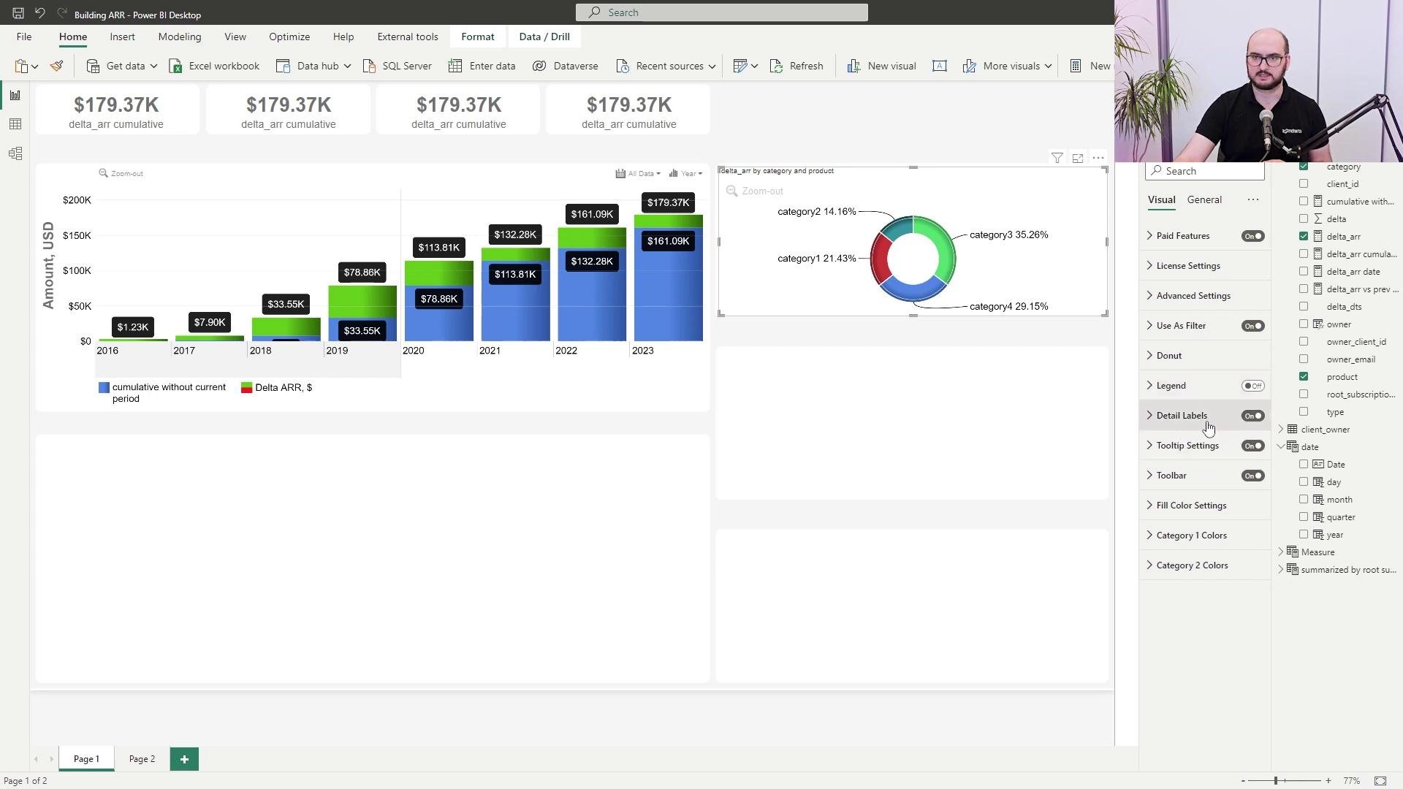
Step: Turn off the donut's toolbar and set its base fill colour to teal
{"action": "left_click", "coordinate": [1252, 476]}
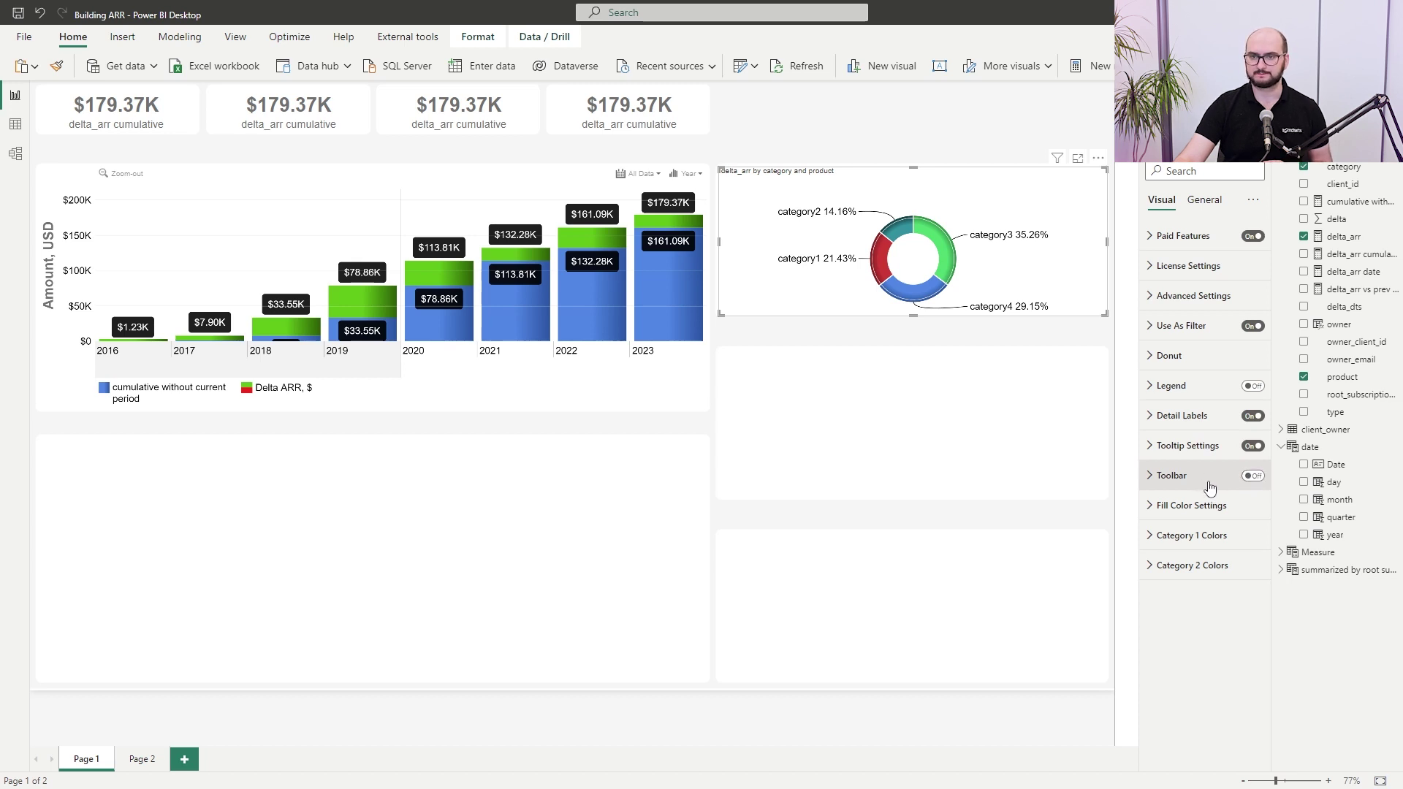
{"action": "left_click", "coordinate": [1202, 504]}
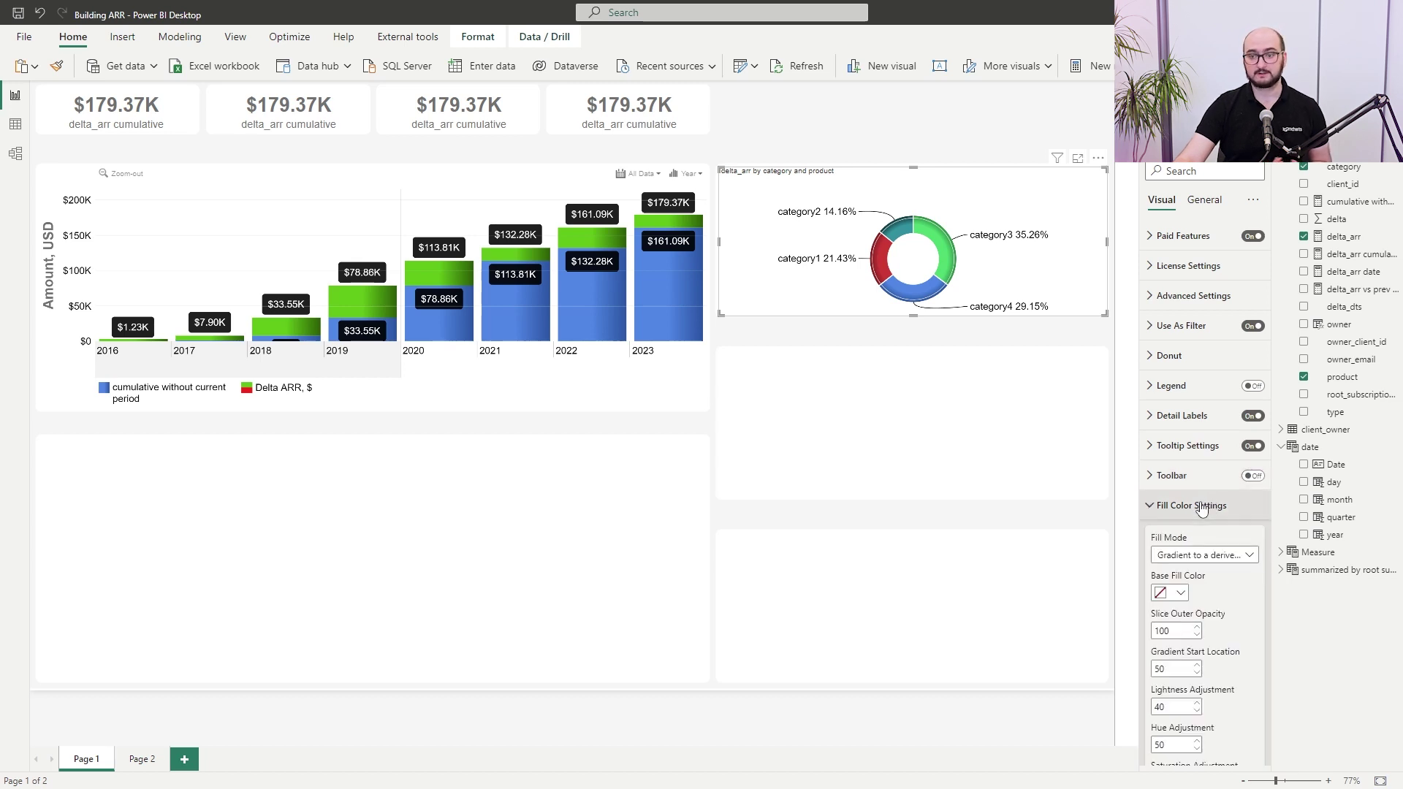
{"action": "scroll", "coordinate": [1205, 523], "scroll_direction": "down", "scroll_amount": 2}
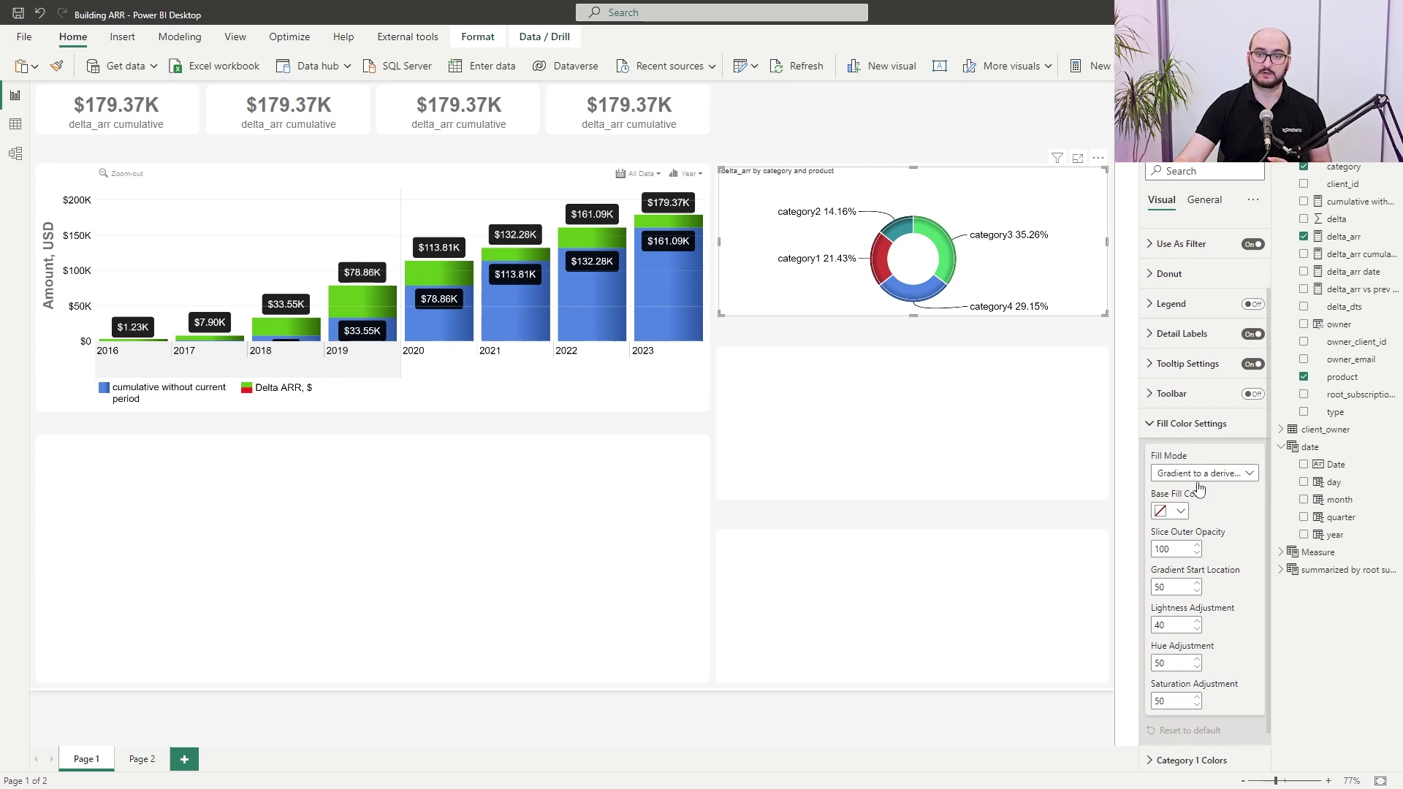
{"action": "left_click", "coordinate": [1173, 512]}
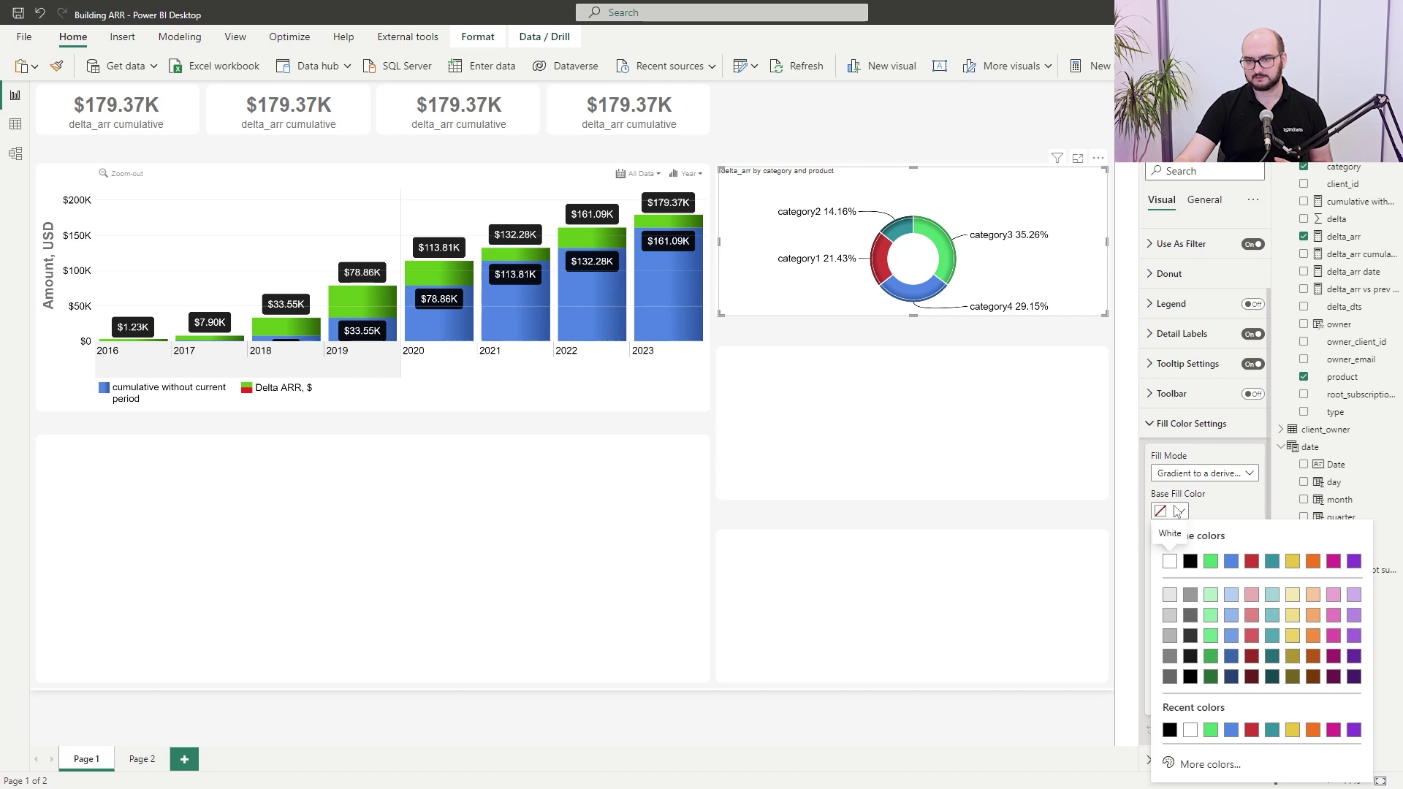
{"action": "left_click", "coordinate": [1273, 562]}
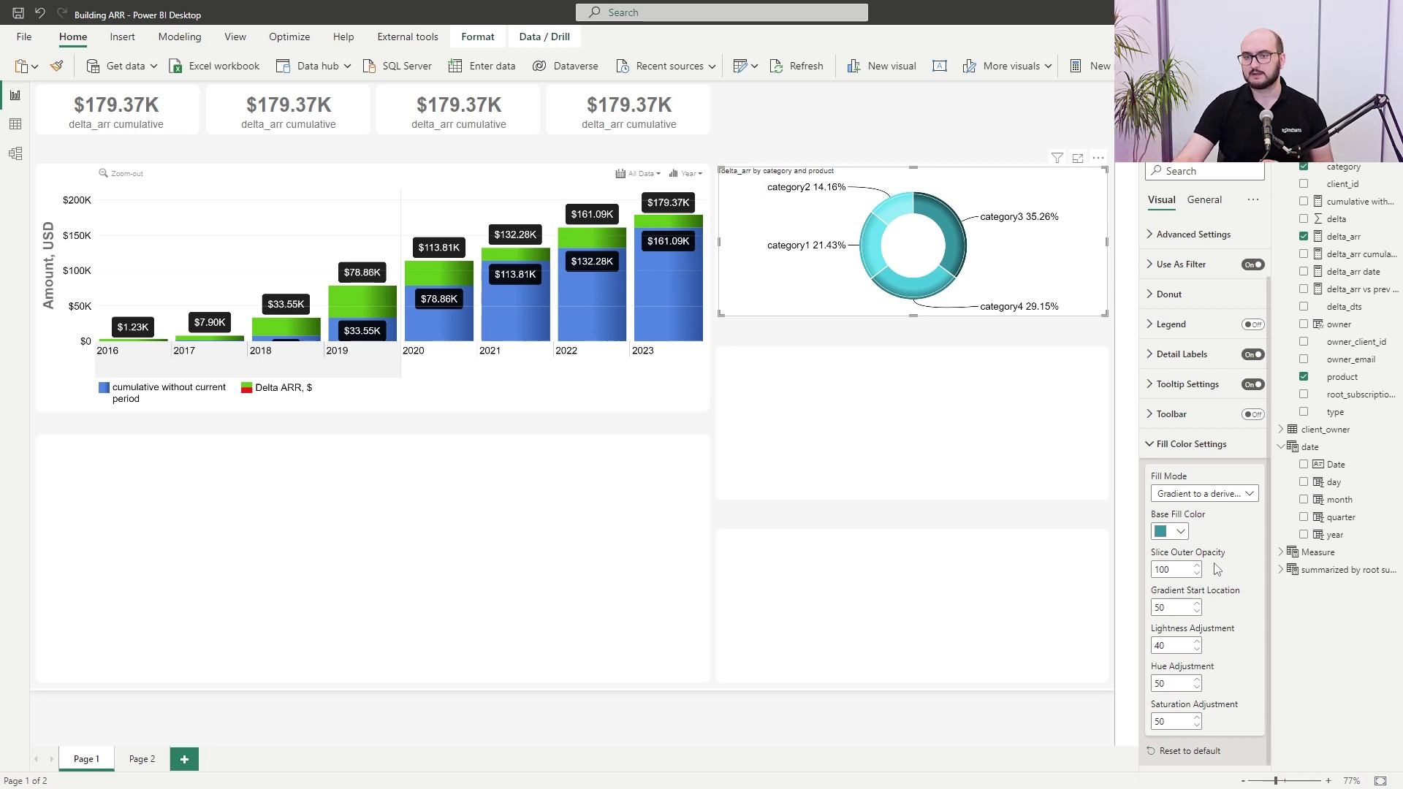
{"action": "left_click", "coordinate": [1196, 453]}
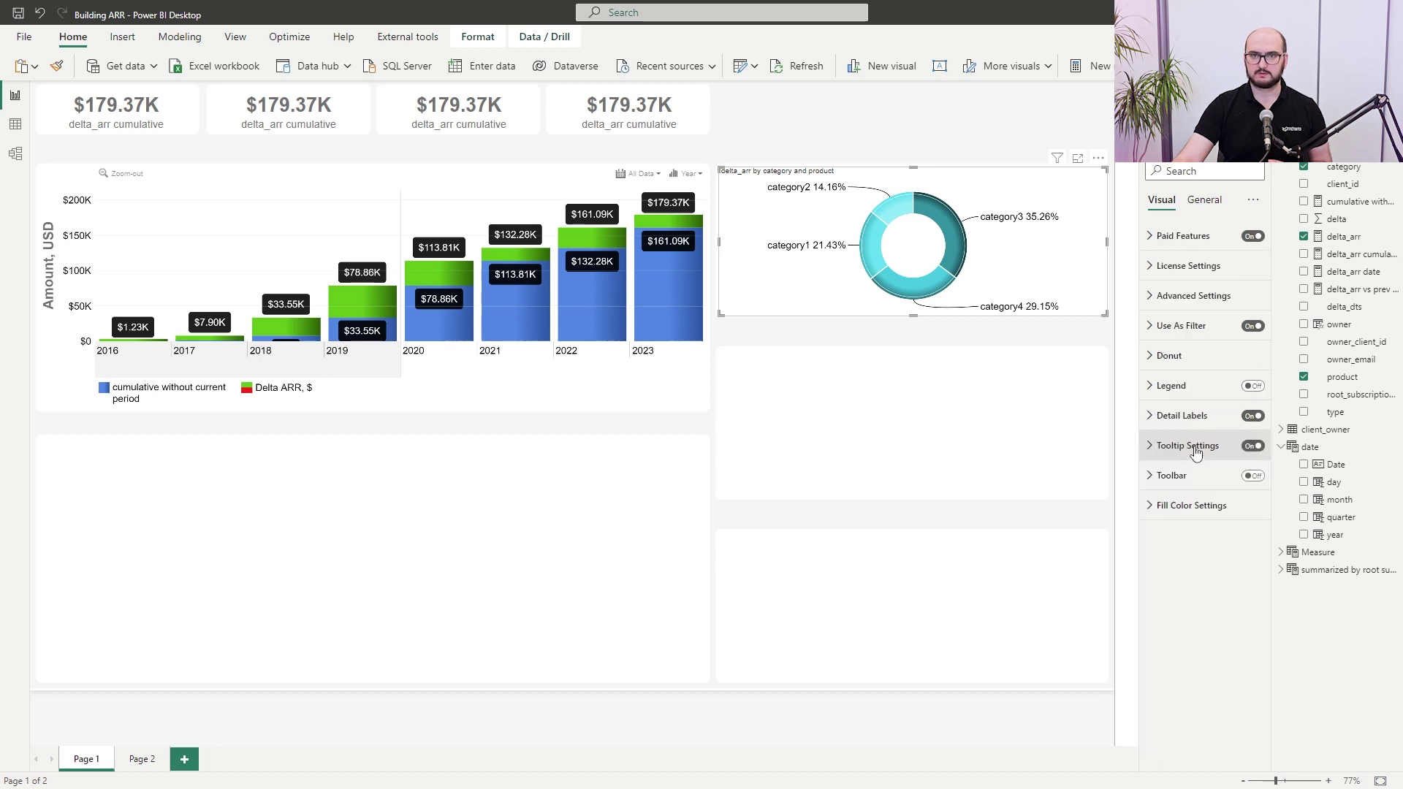
{"action": "left_click", "coordinate": [1203, 200]}
Step: Turn off the donut's title and drill into category3's products Product3-1 to Product3-3
{"action": "left_click", "coordinate": [1251, 267]}
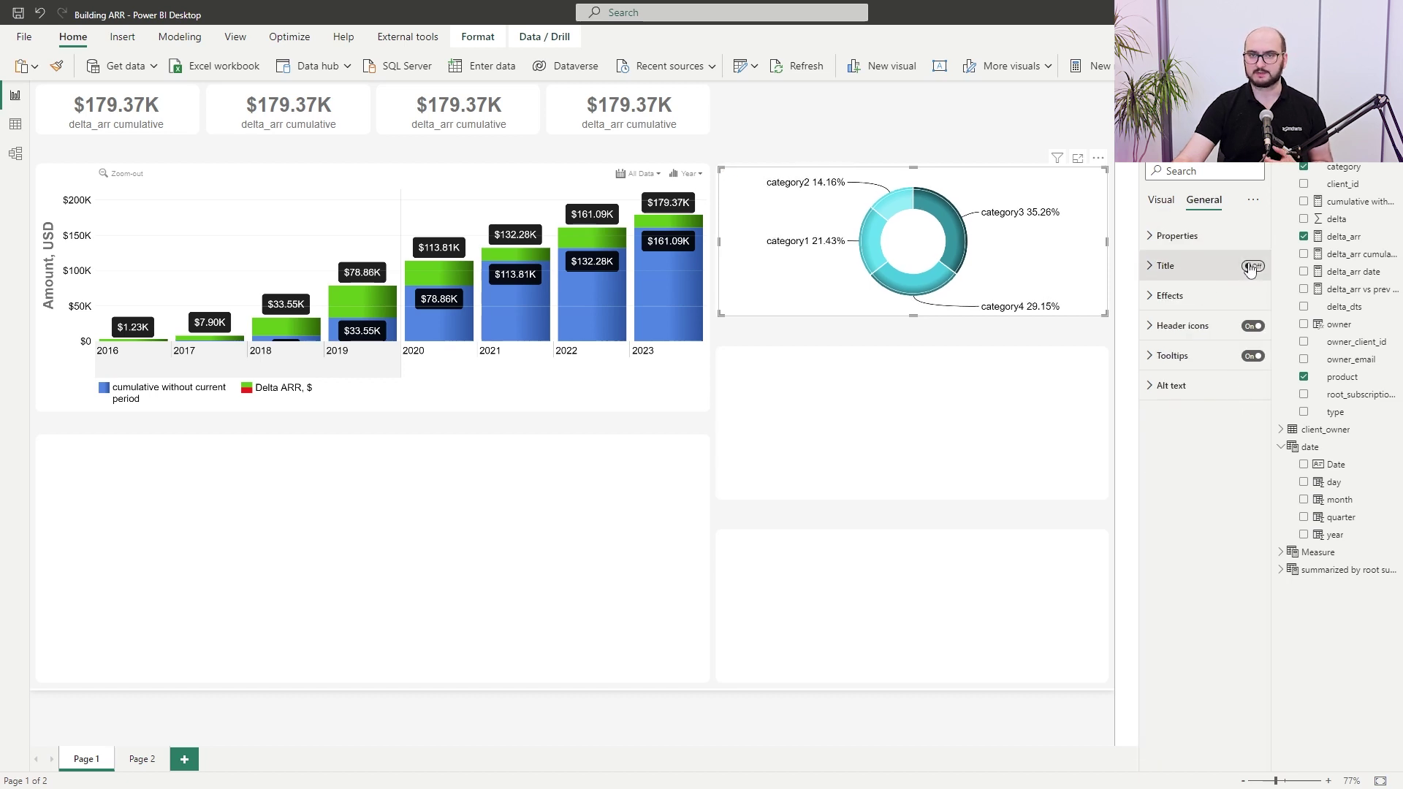
{"action": "left_click", "coordinate": [977, 330]}
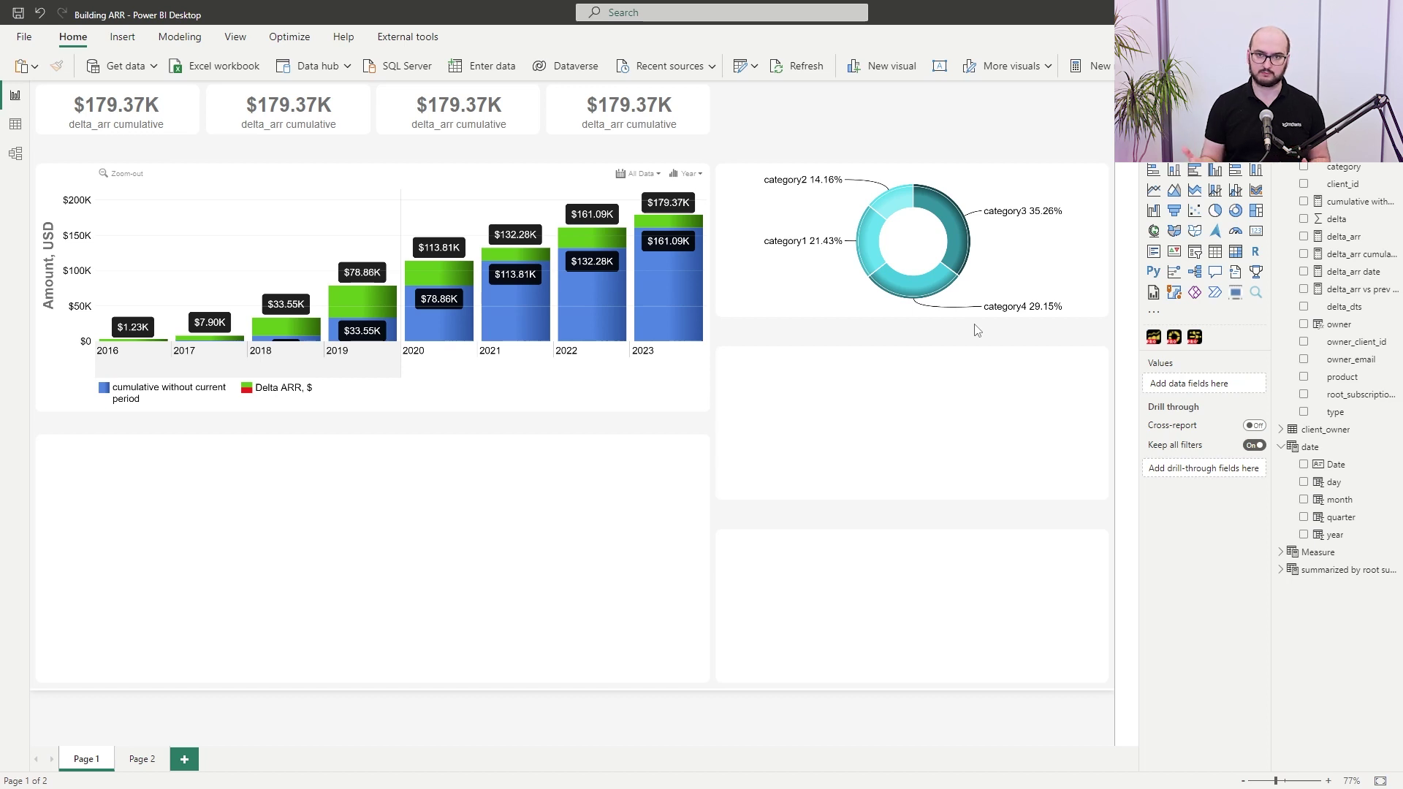
{"action": "left_click", "coordinate": [963, 248]}
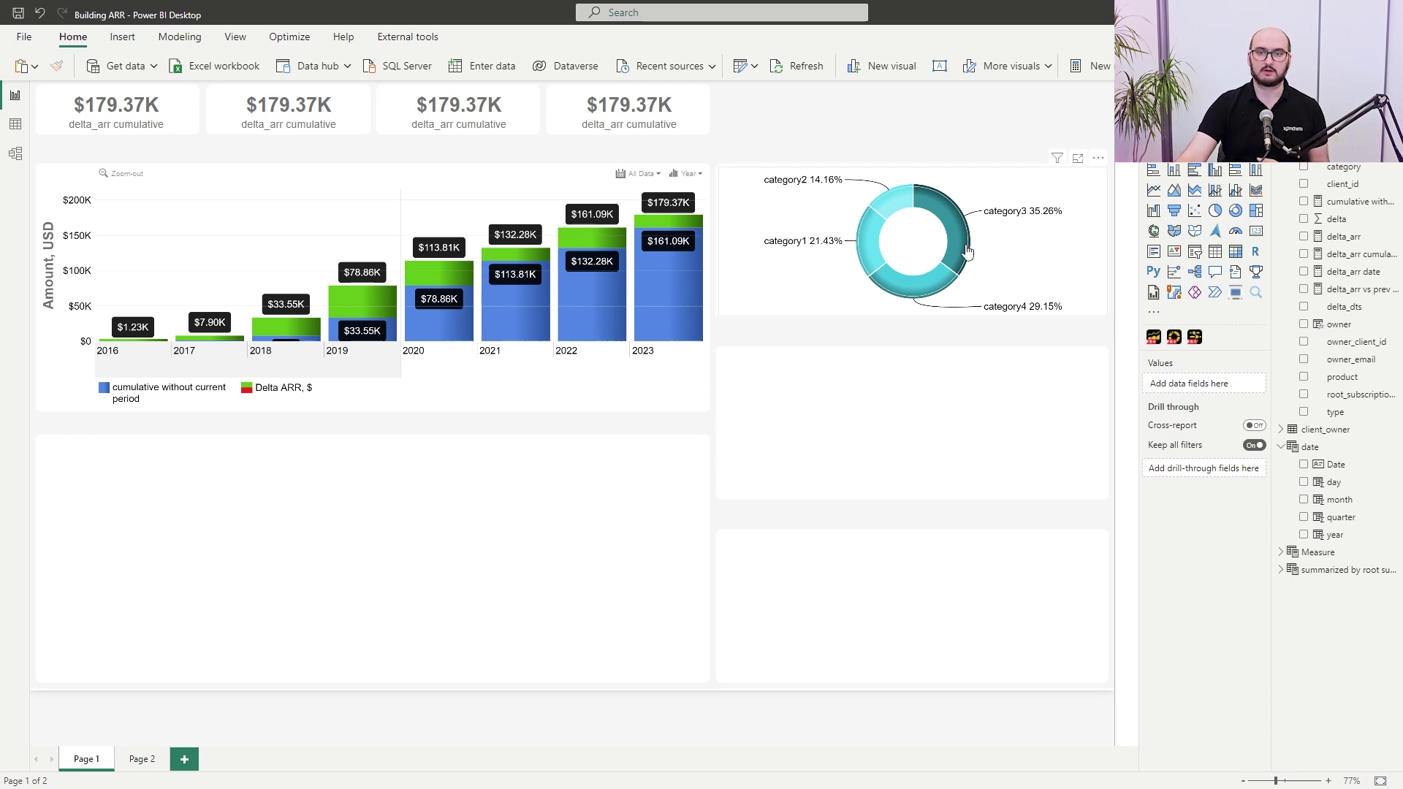
{"action": "left_click", "coordinate": [963, 248]}
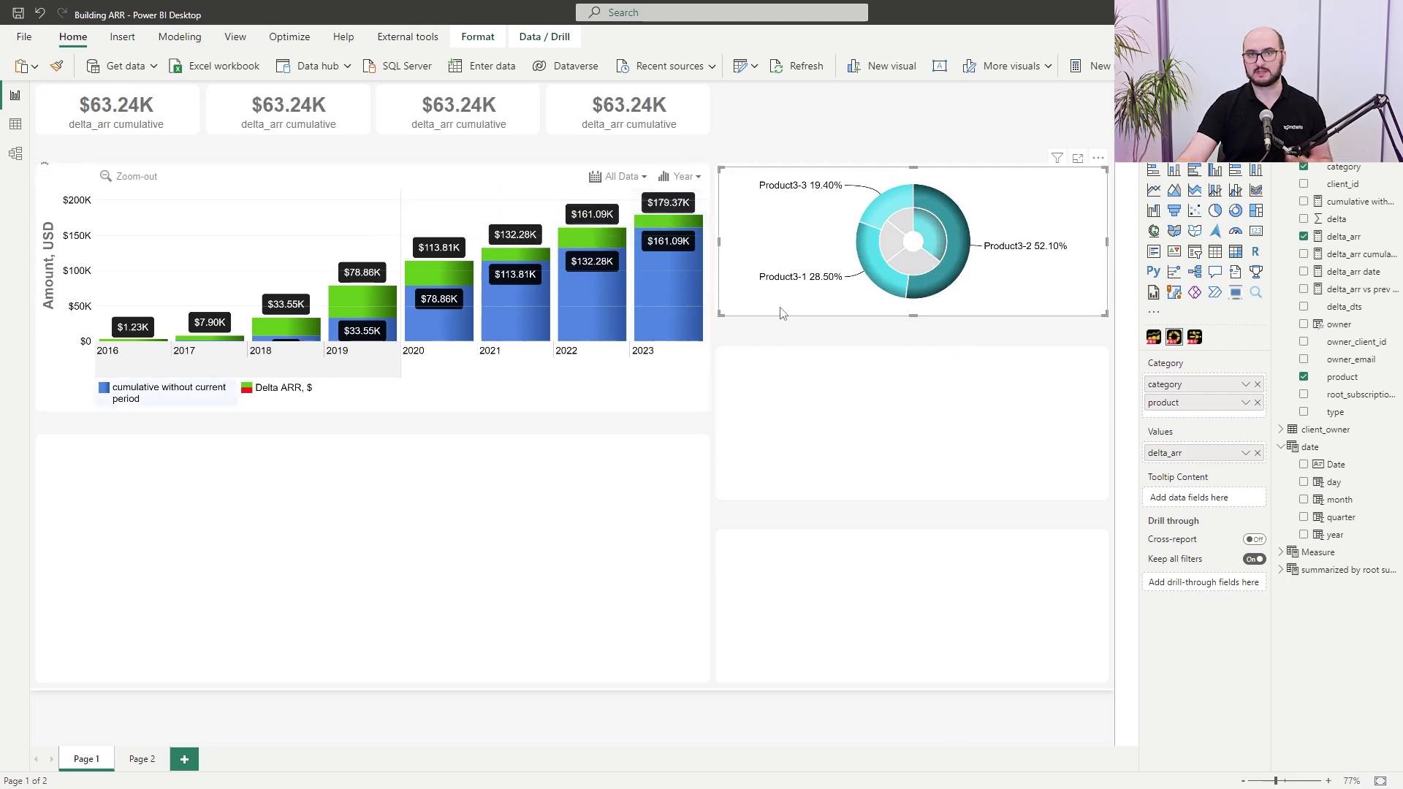
Step: Drill the timeline into Jul–Dec 2022, then reset it and drill the donut back up
{"action": "left_click", "coordinate": [612, 268]}
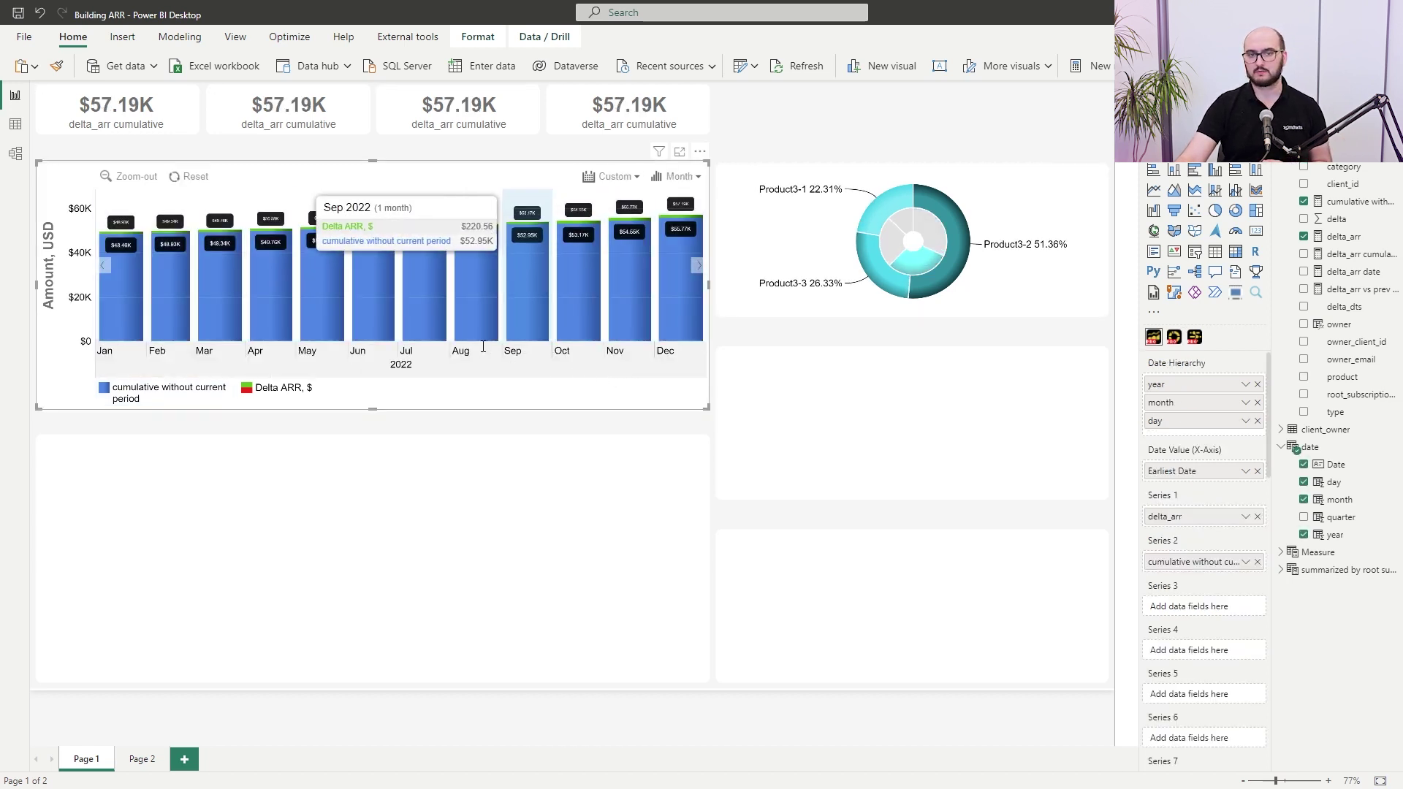
{"action": "left_click_drag", "start_coordinate": [409, 363], "coordinate": [706, 363]}
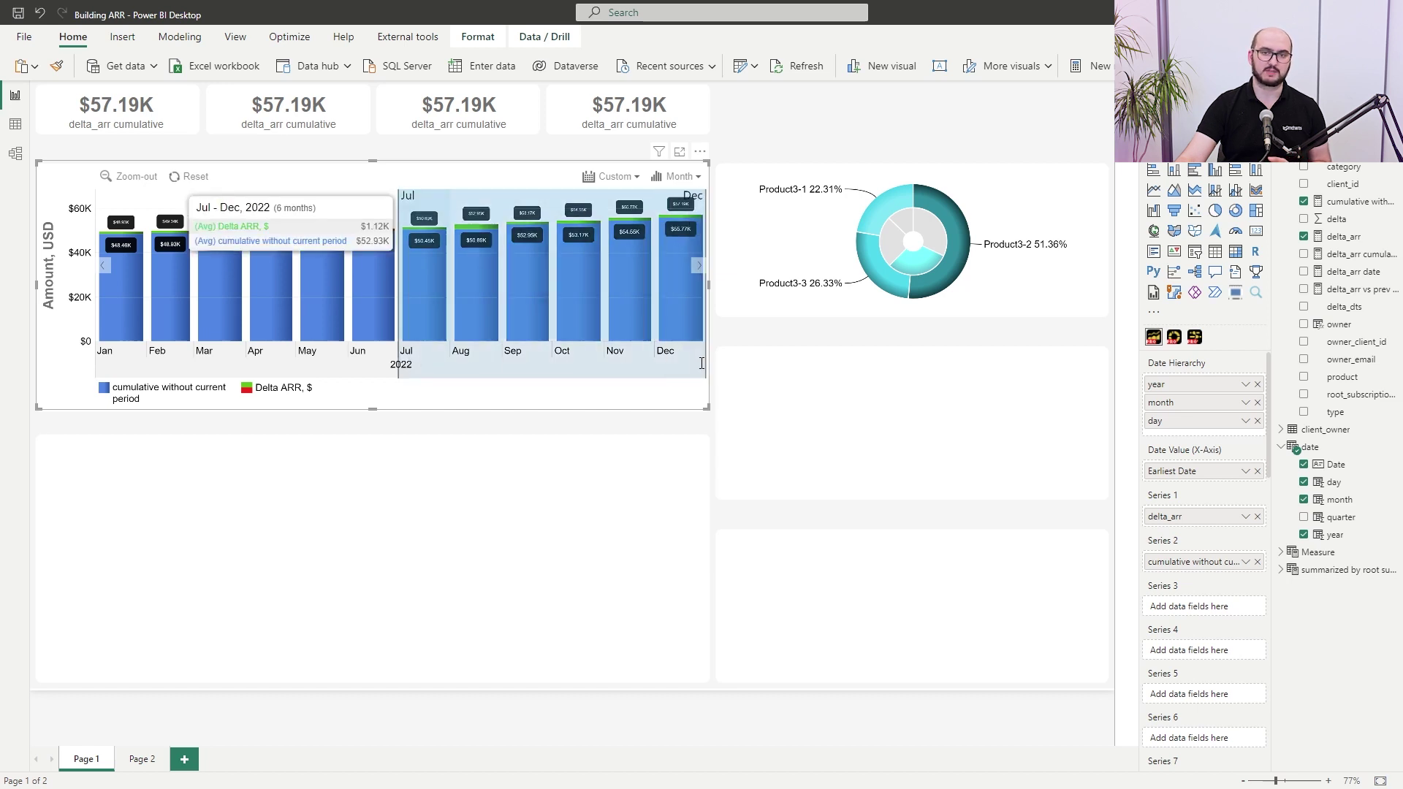
{"action": "left_click", "coordinate": [576, 264]}
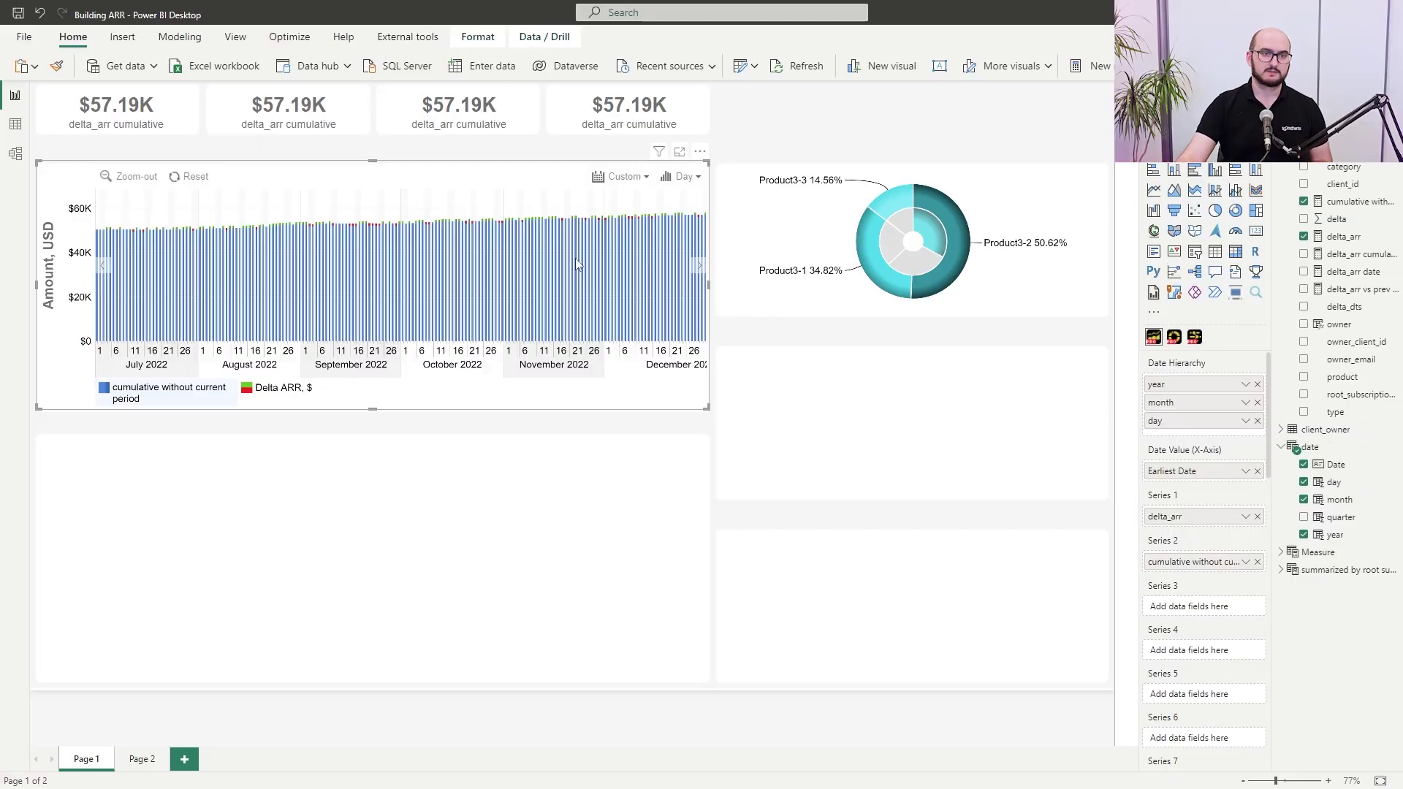
{"action": "left_click", "coordinate": [190, 178]}
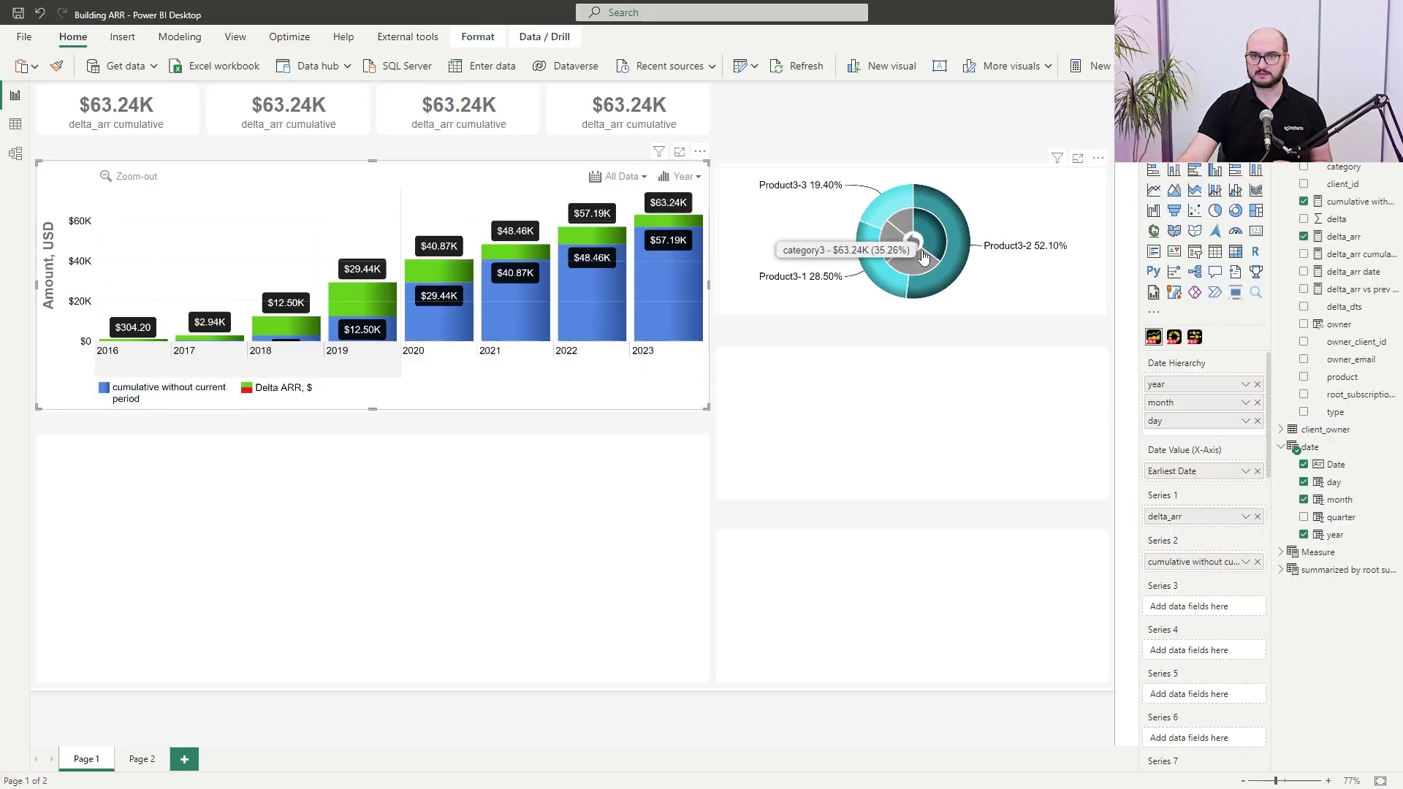
{"action": "left_click", "coordinate": [919, 247]}
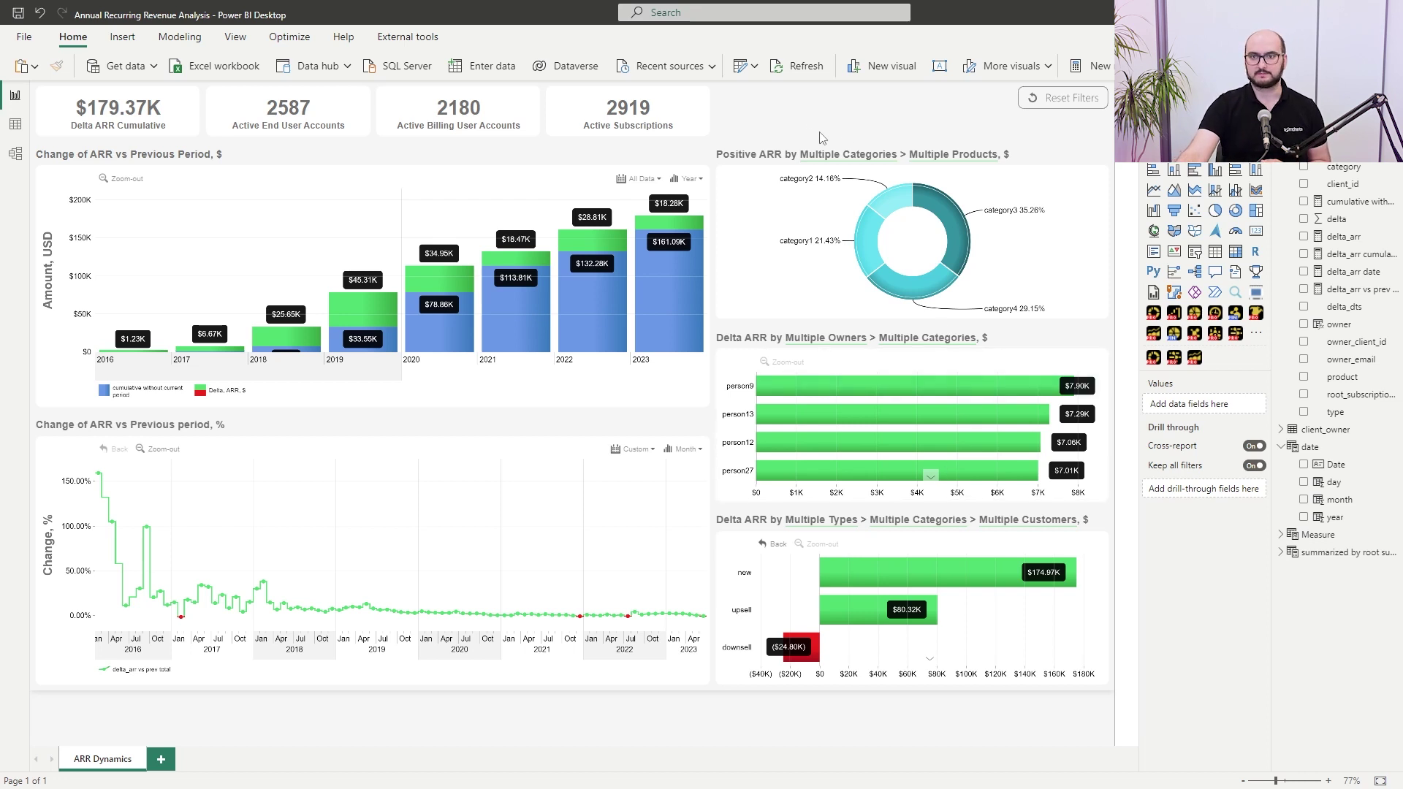
Step: Drill the donut into category3, reset filters, then drill into category3 again
{"action": "left_click", "coordinate": [953, 241]}
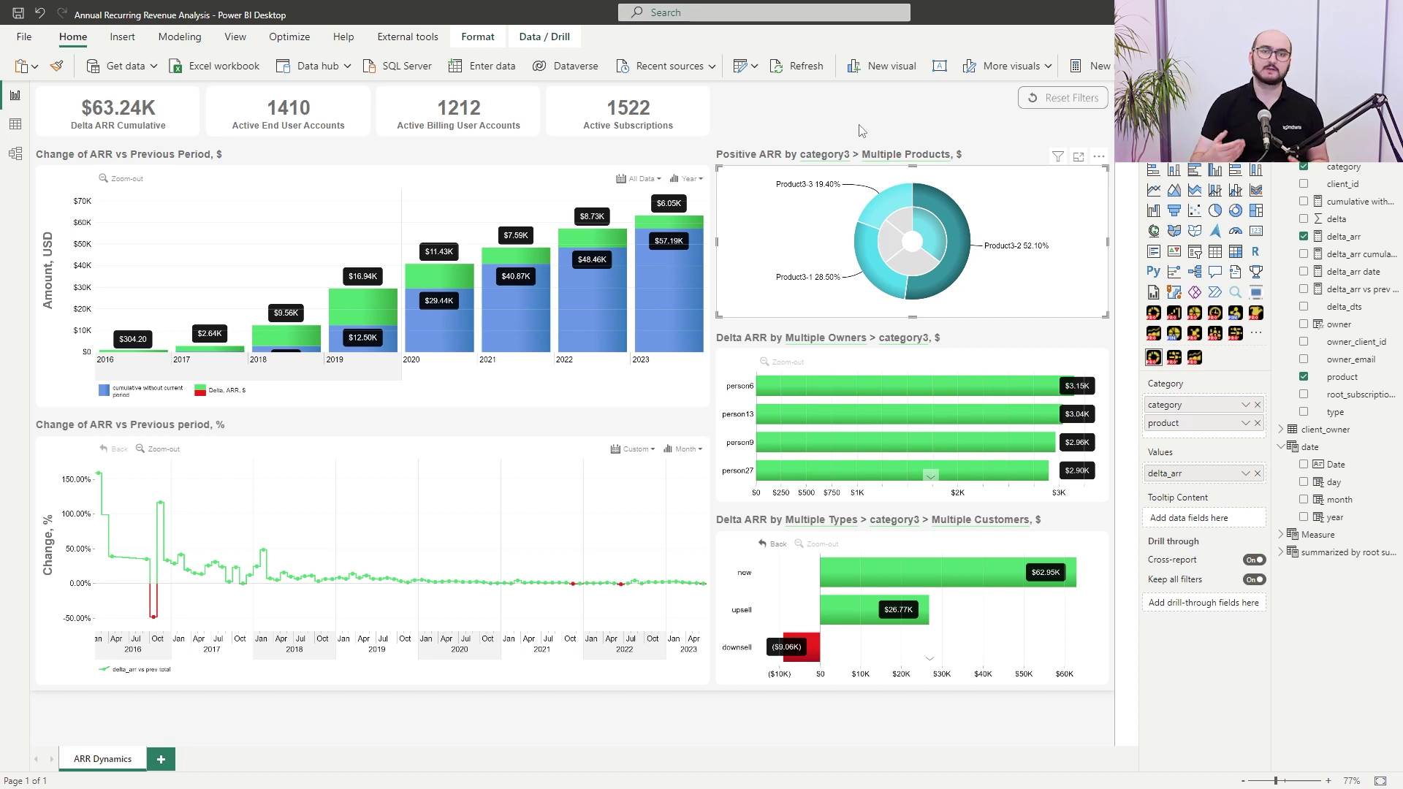
{"action": "left_click", "coordinate": [1077, 99], "text": "ctrl"}
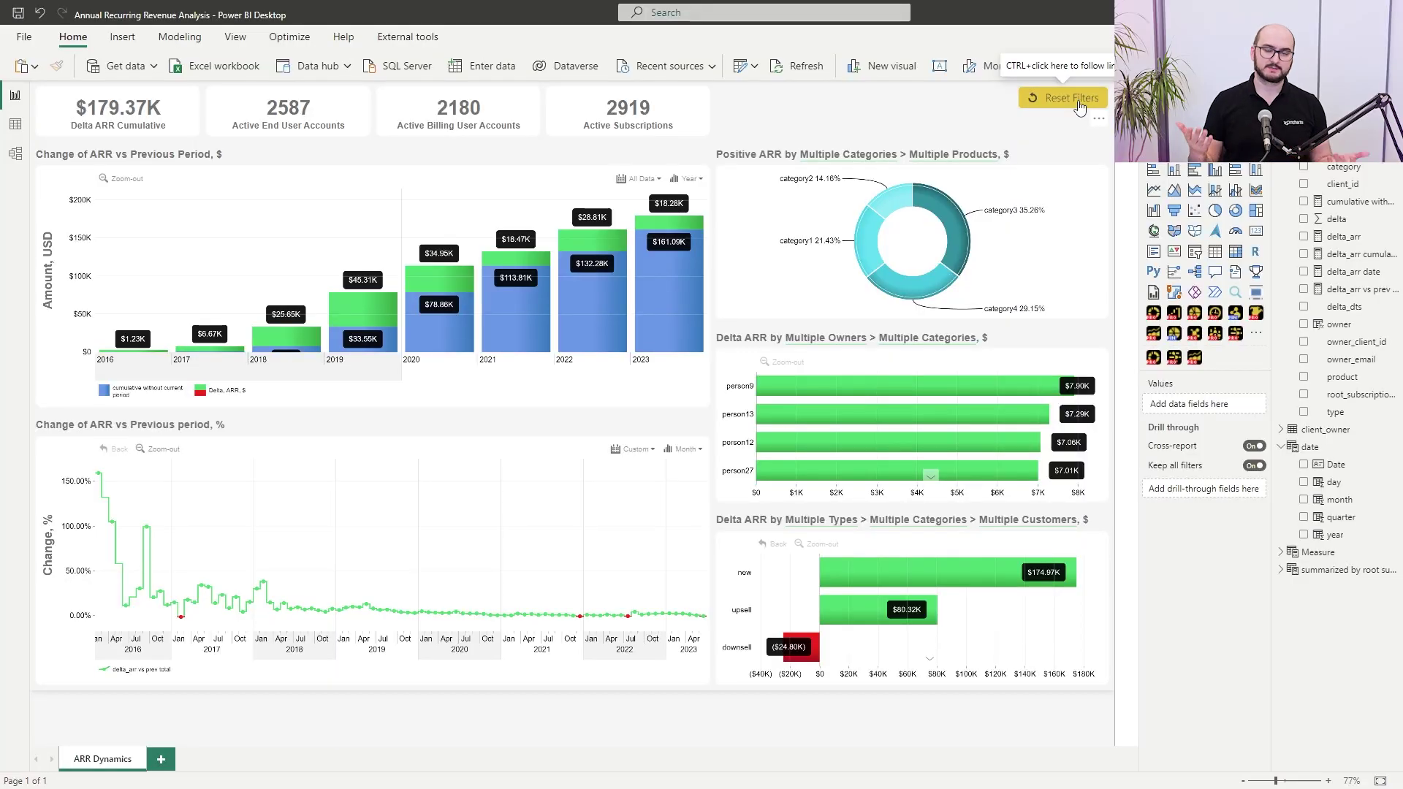
{"action": "left_click", "coordinate": [950, 230]}
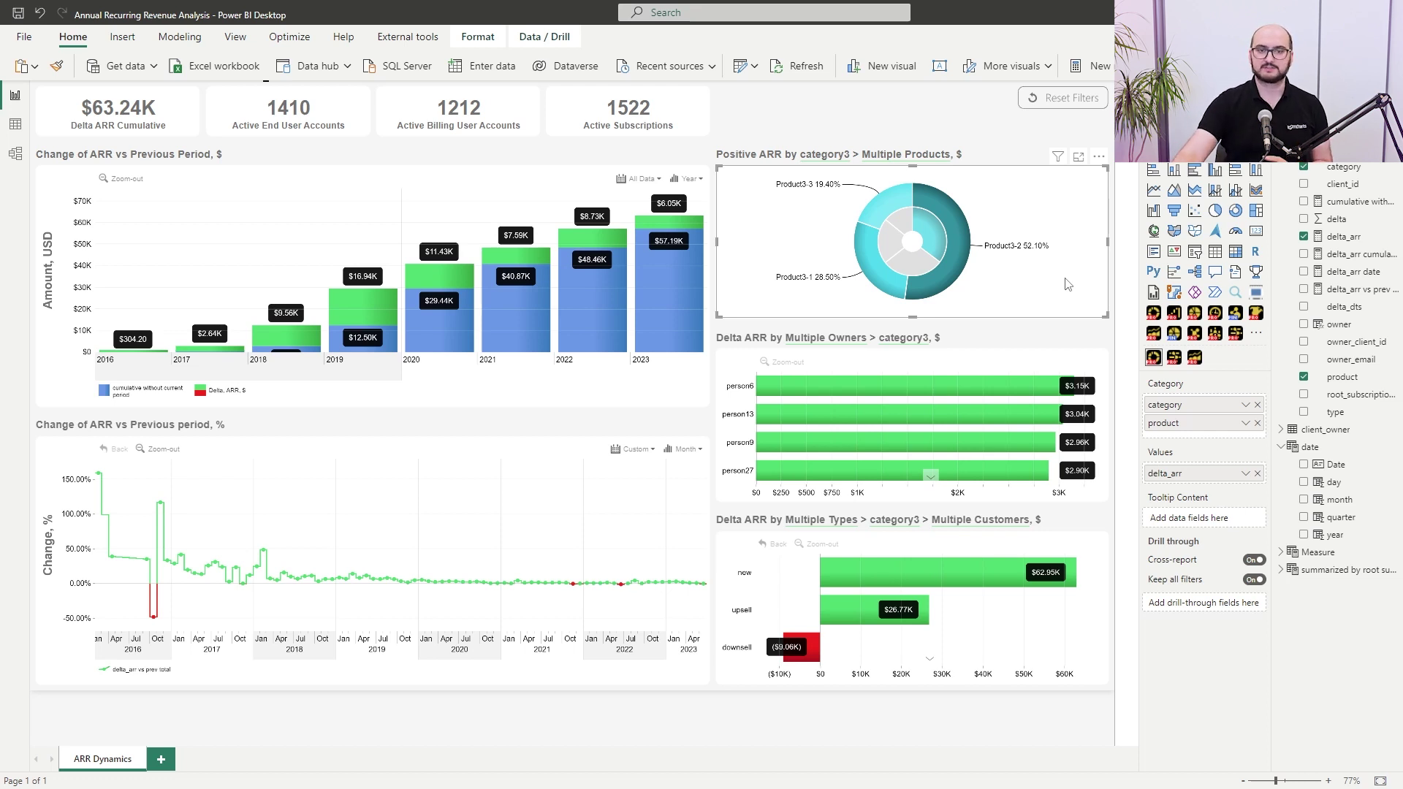
Step: Drill the ARR chart into Jul–Dec 2022, then reset it and clear all filters
{"action": "left_click", "coordinate": [586, 313]}
{"action": "scroll", "coordinate": [586, 313], "scroll_direction": "up", "scroll_amount": 2}
{"action": "left_click", "coordinate": [586, 313]}
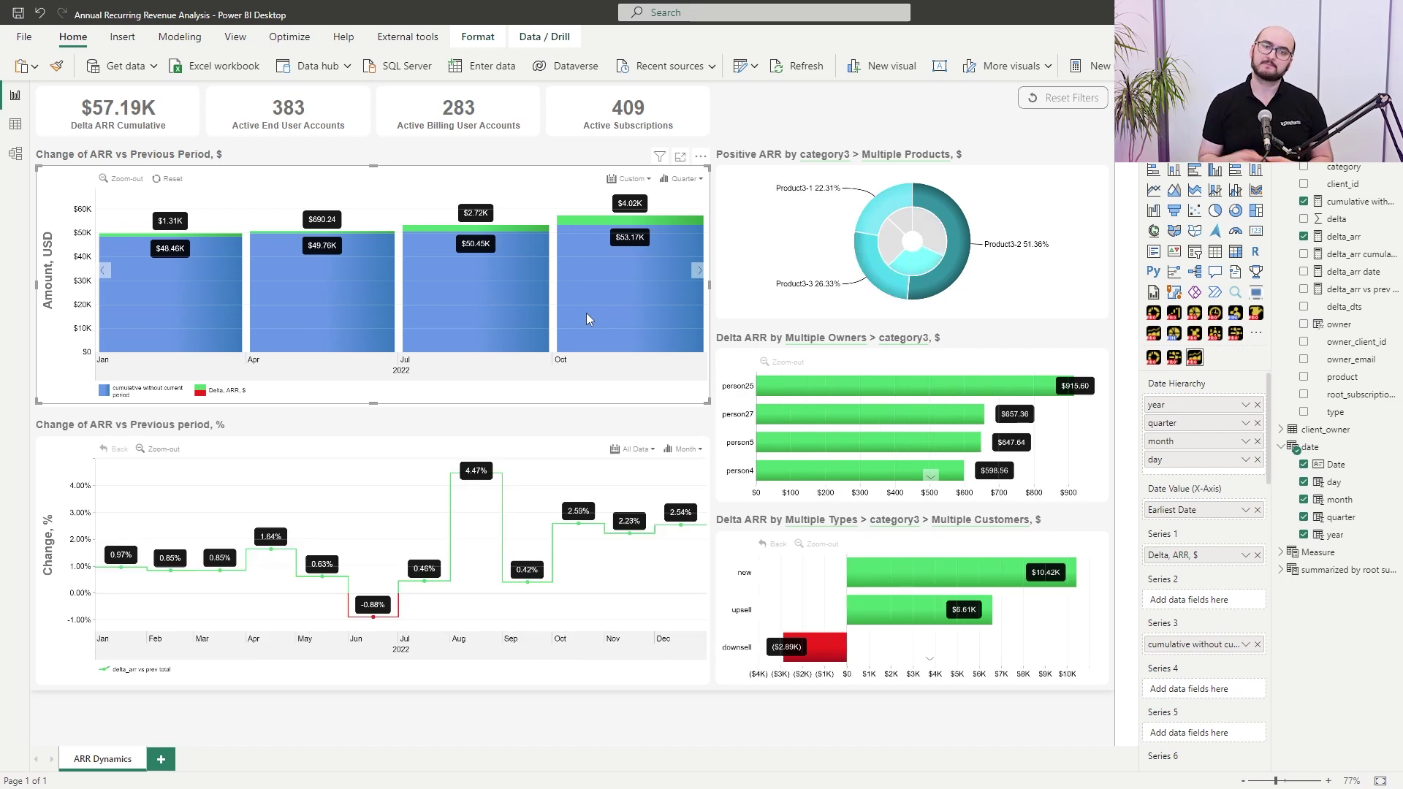
{"action": "left_click_drag", "start_coordinate": [401, 365], "coordinate": [703, 376]}
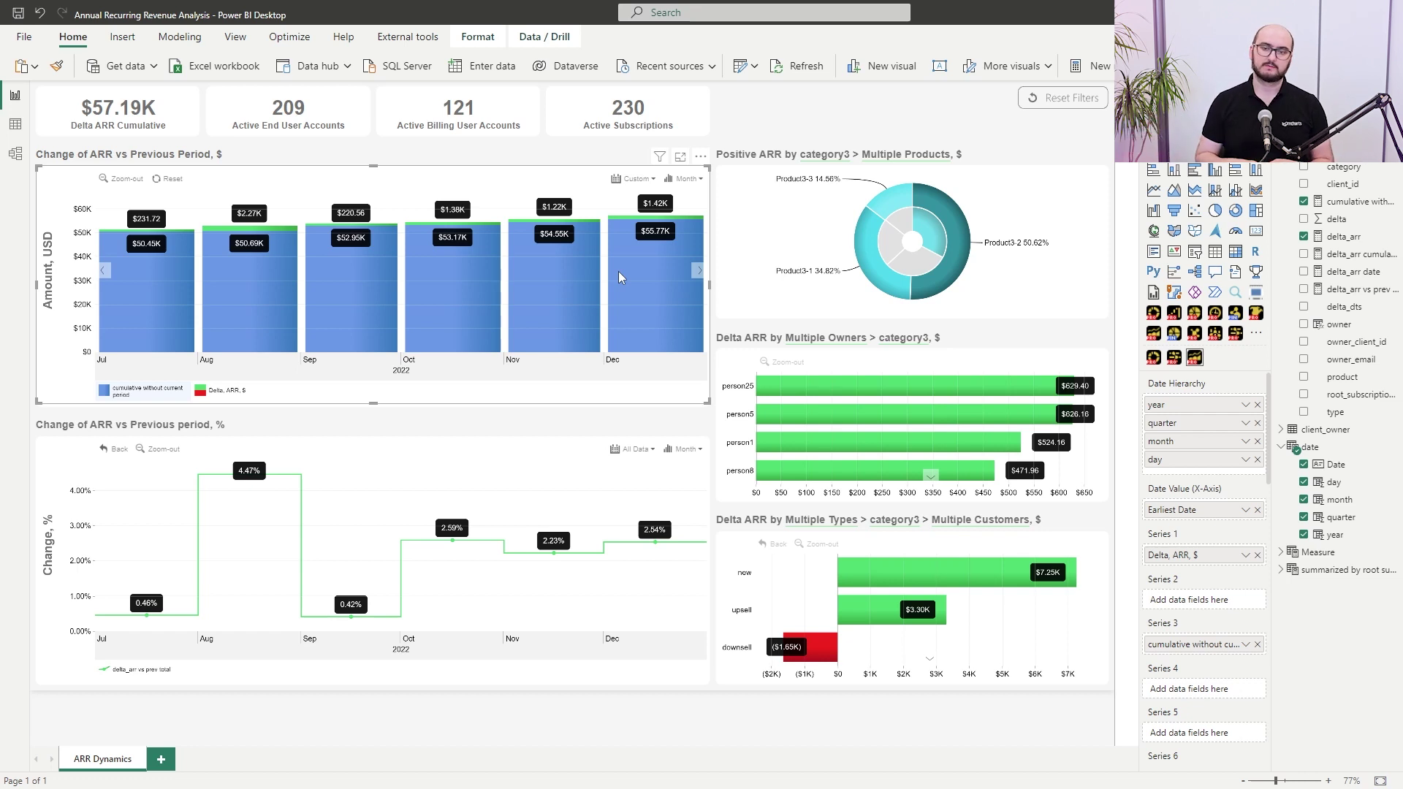
{"action": "left_click", "coordinate": [172, 179]}
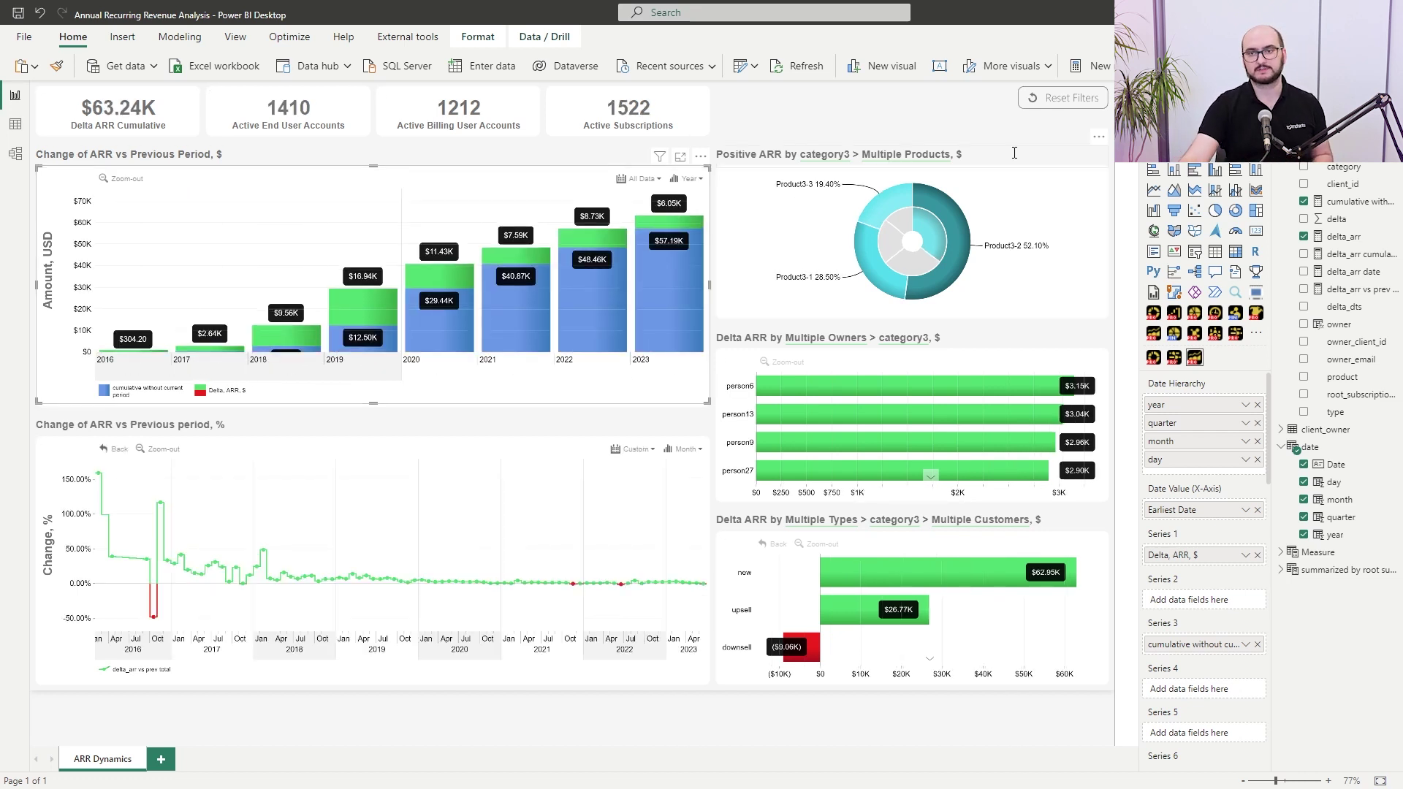
{"action": "left_click", "coordinate": [1086, 113], "text": "ctrl"}
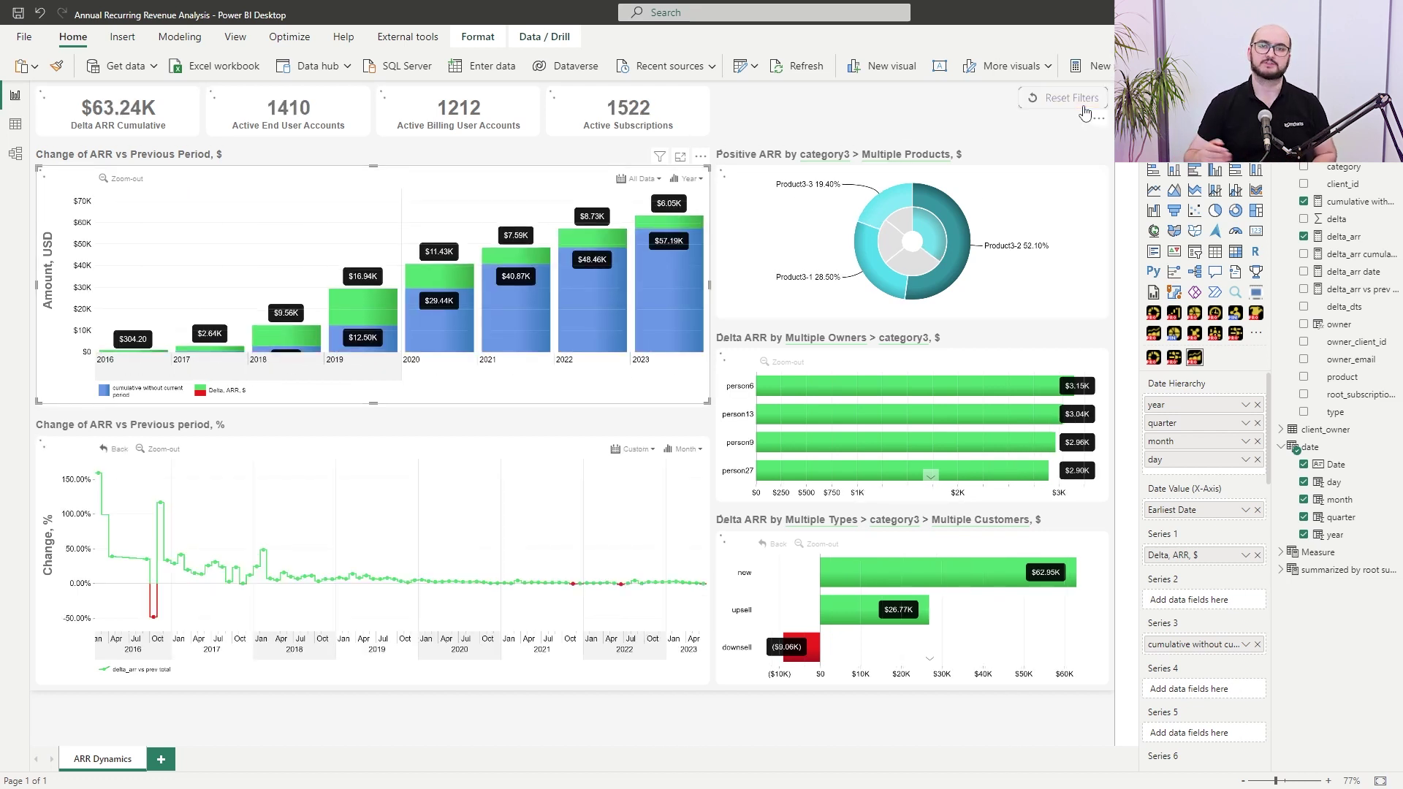